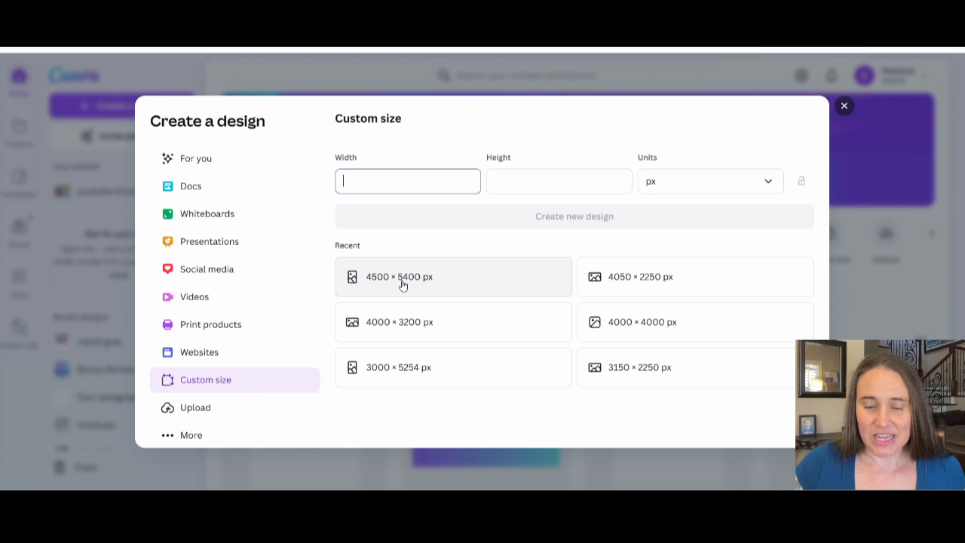
# - Create a blank custom design of 4500 × 5400 px and clear the template suggestions away from the canvas
pyautogui.click(402, 282)
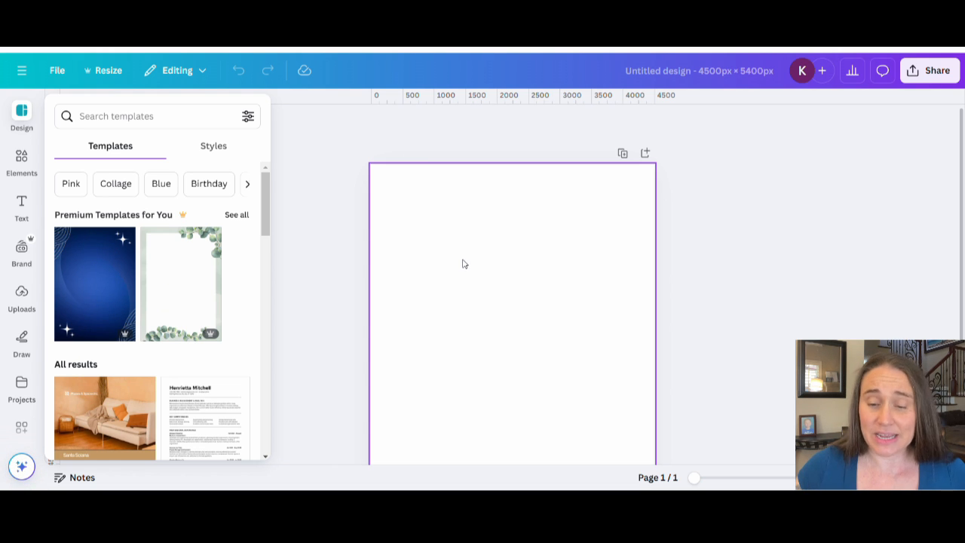
pyautogui.click(743, 258)
pyautogui.click(512, 291)
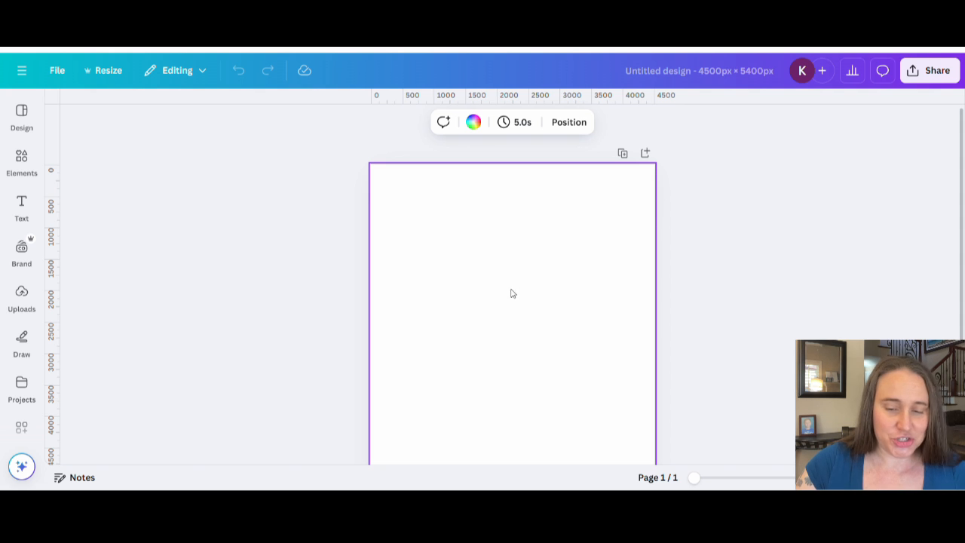
# - Open the catalogue of apps available for the design
pyautogui.click(23, 296)
pyautogui.scroll(-1, 21, 248)
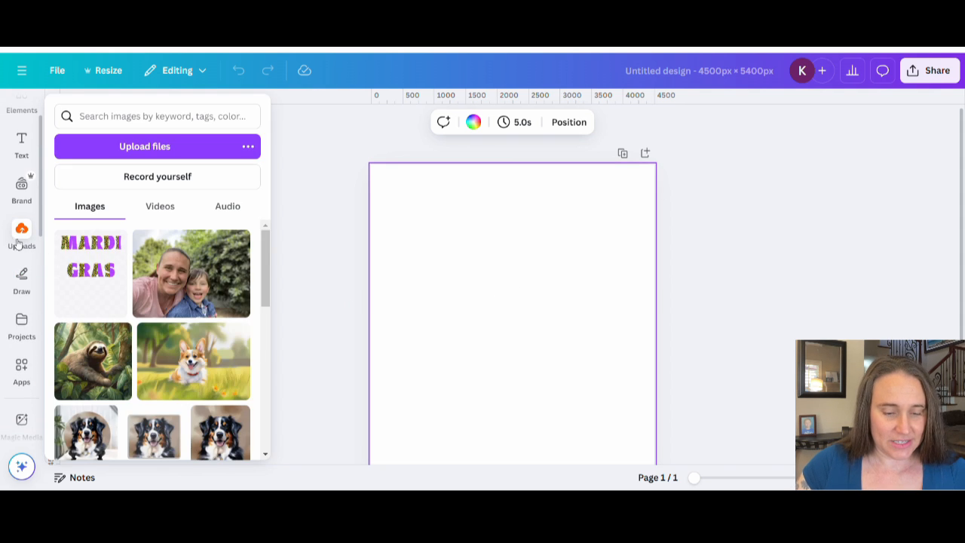
pyautogui.click(19, 326)
pyautogui.click(18, 368)
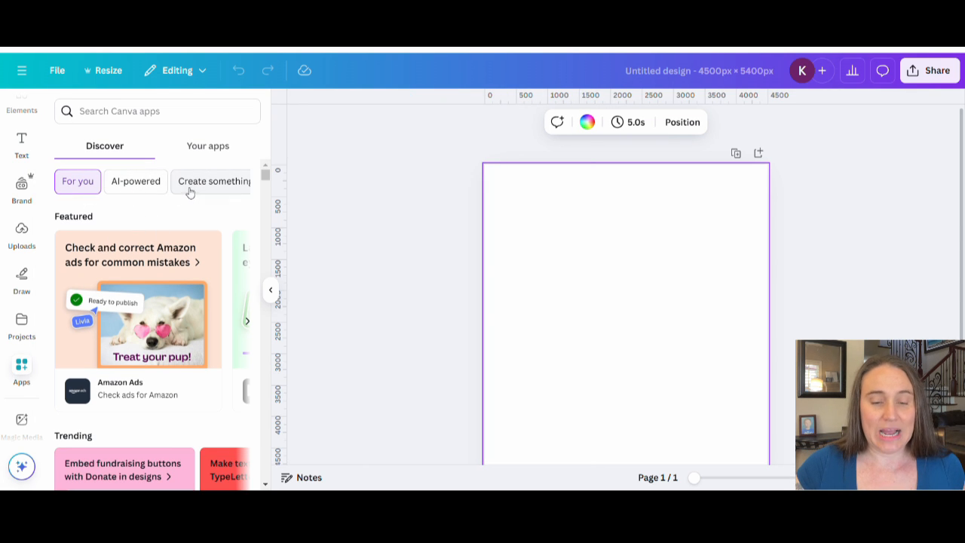
# - Browse the app catalogue from the featured and popular apps through the AI-powered and "Create something new" collections
pyautogui.scroll(-5, 189, 194)
pyautogui.scroll(-5, 191, 245)
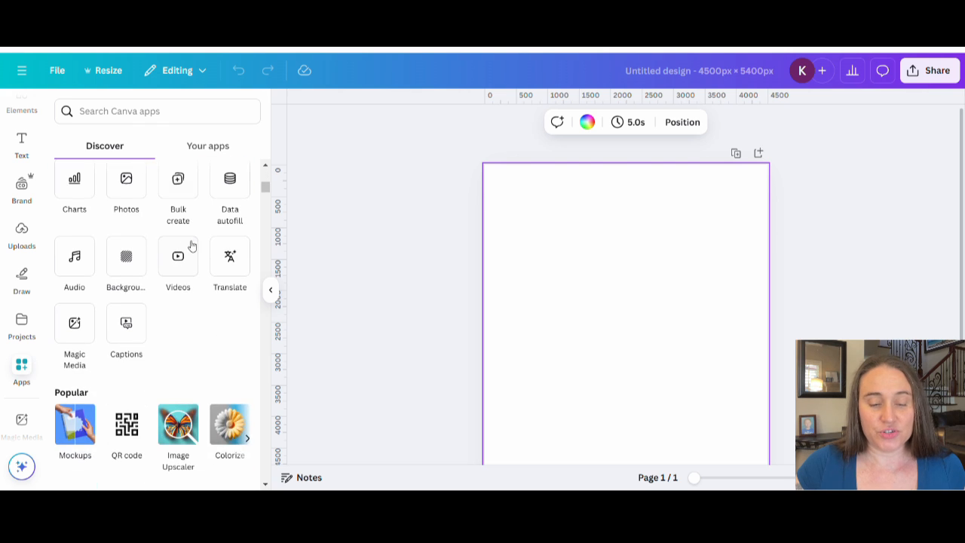
pyautogui.scroll(-7, 187, 251)
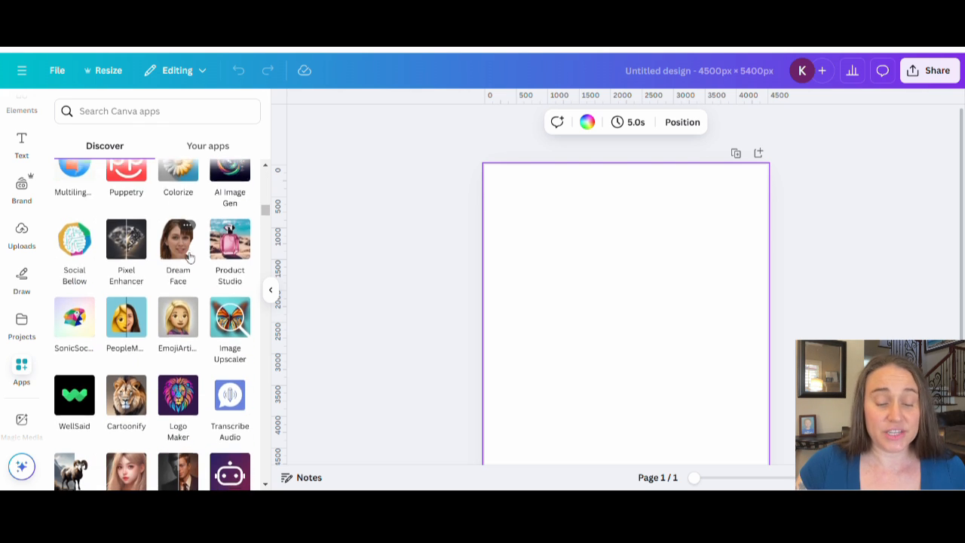
pyautogui.scroll(-1, 188, 260)
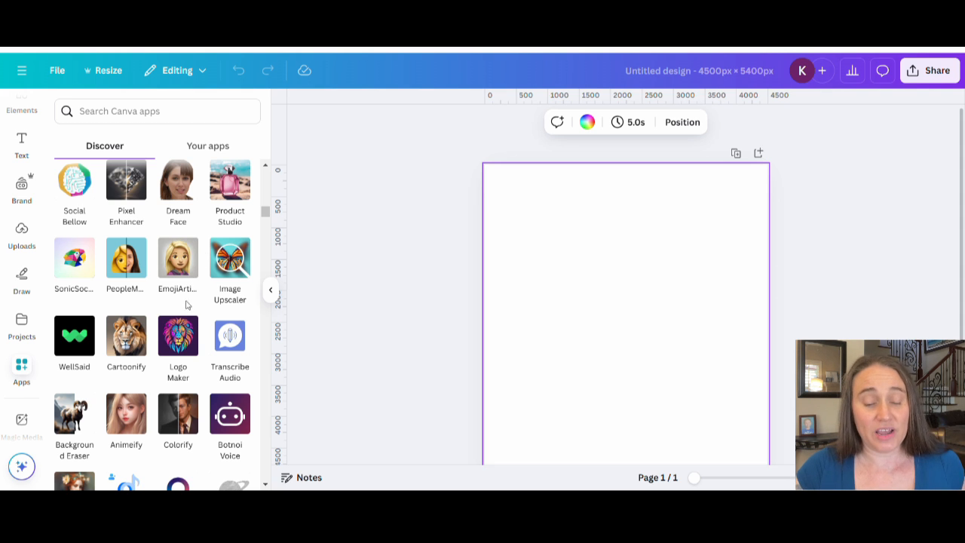
pyautogui.scroll(-2, 187, 304)
pyautogui.scroll(-4, 187, 297)
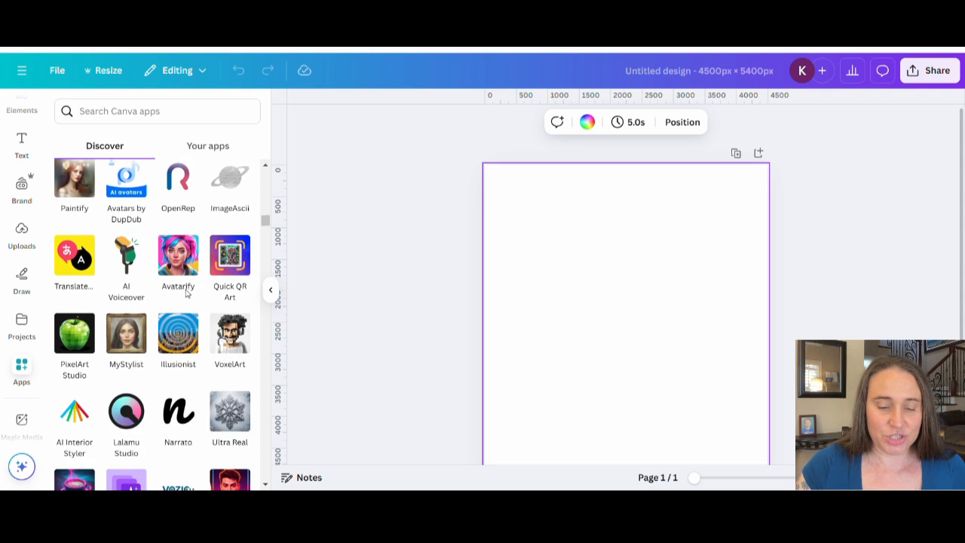
pyautogui.scroll(-5, 187, 293)
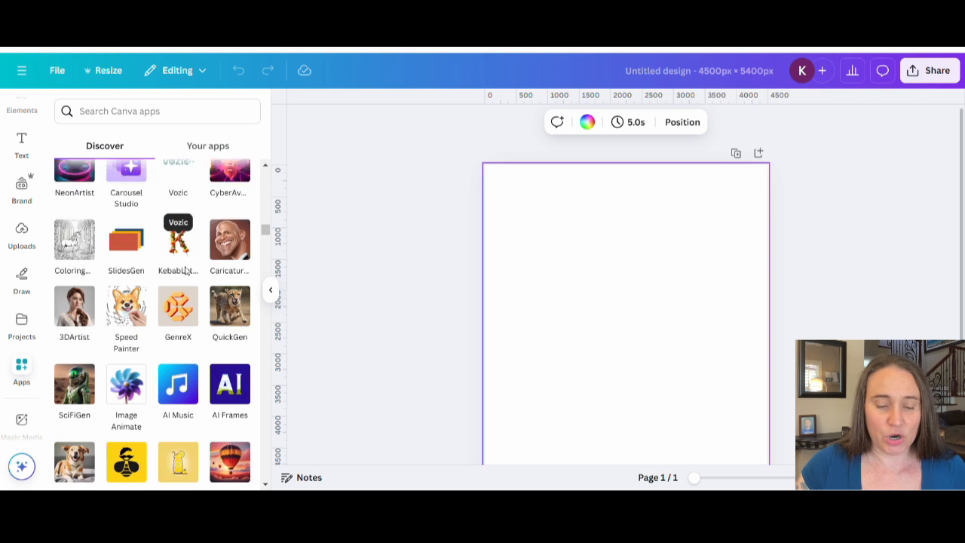
pyautogui.scroll(-4, 187, 271)
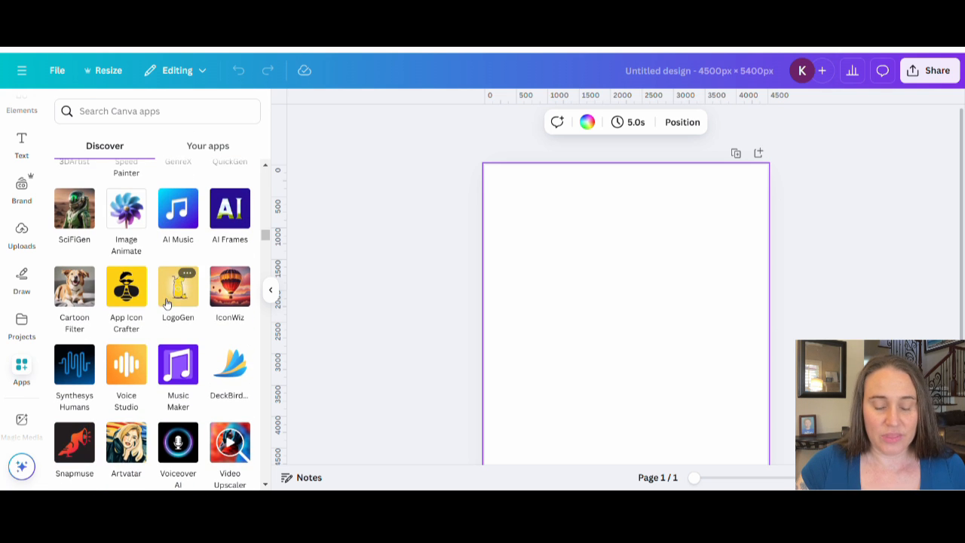
pyautogui.scroll(-3, 170, 301)
pyautogui.scroll(-3, 172, 288)
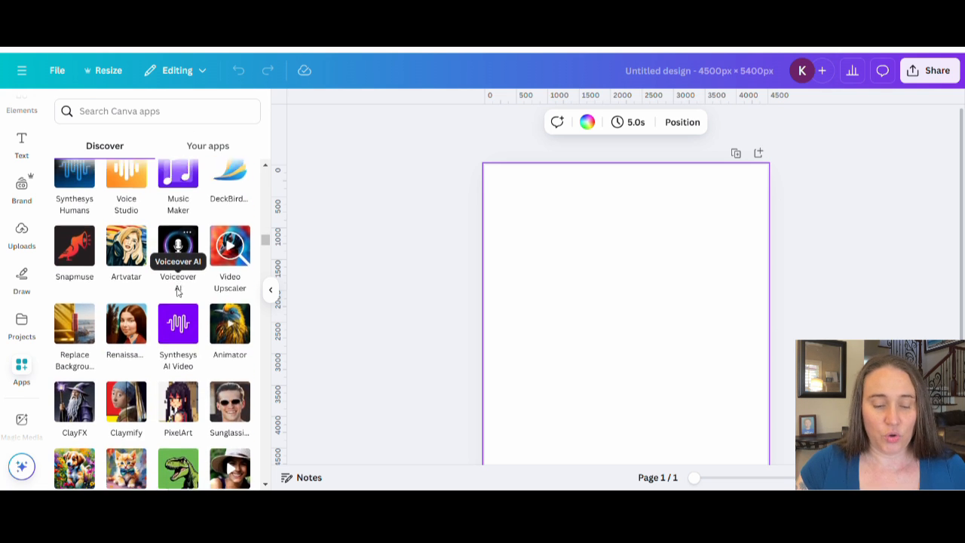
pyautogui.scroll(-5, 185, 294)
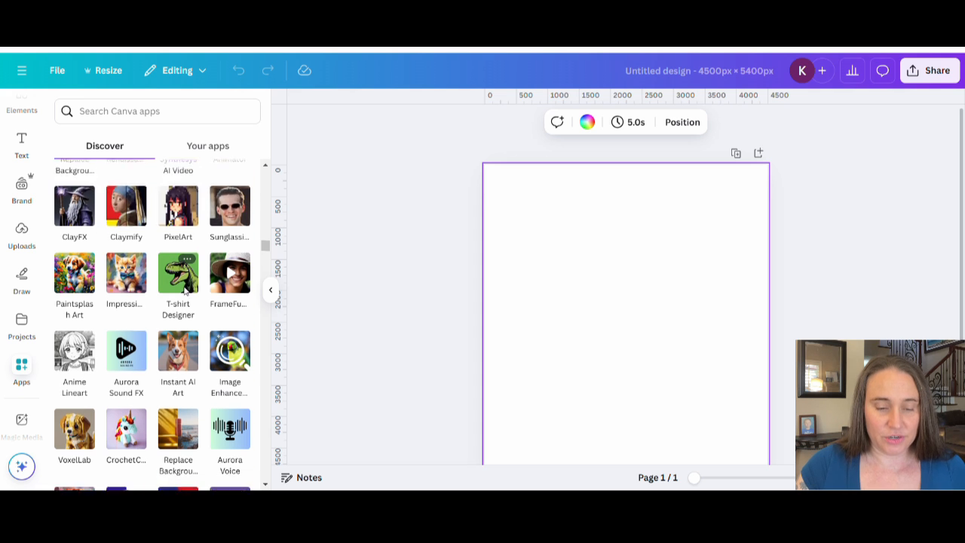
pyautogui.scroll(-7, 183, 287)
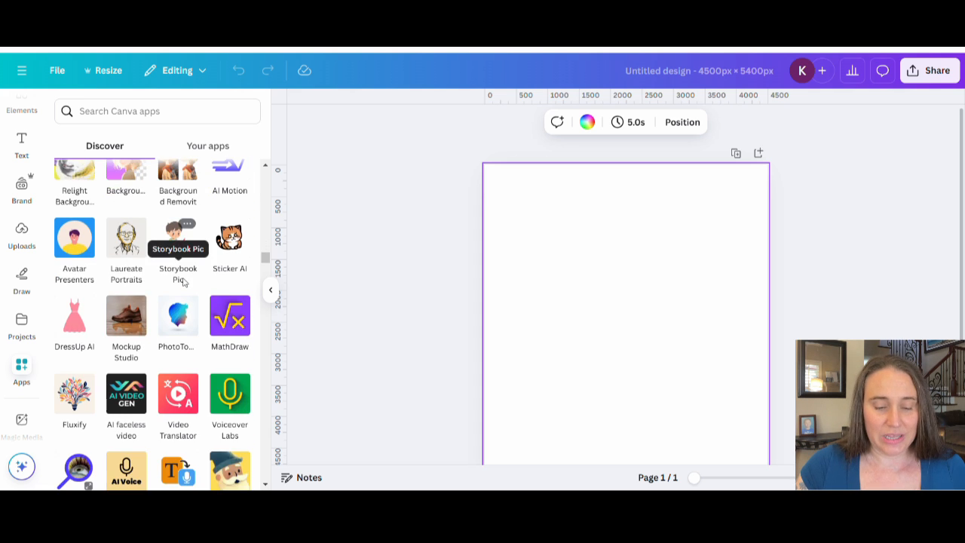
pyautogui.scroll(-8, 183, 283)
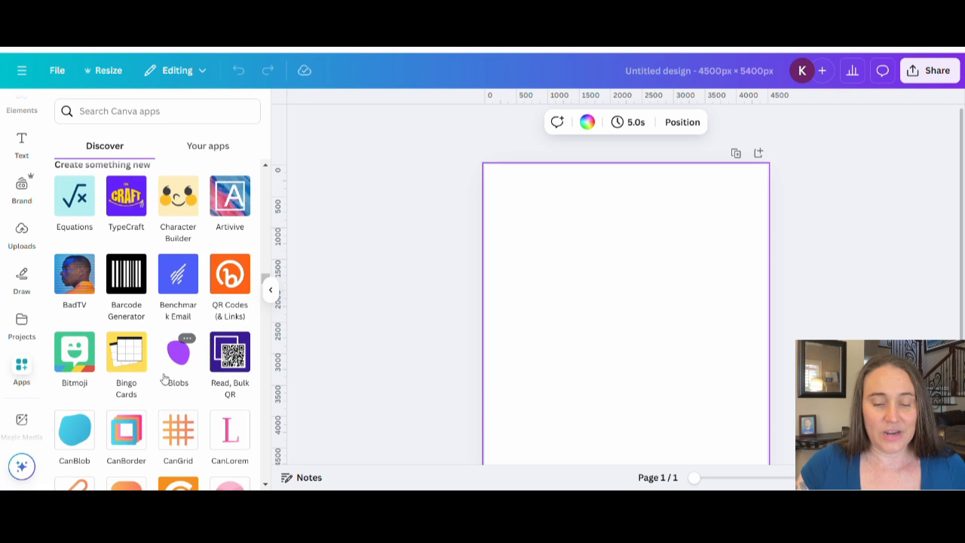
pyautogui.scroll(-5, 166, 366)
pyautogui.scroll(-10, 166, 361)
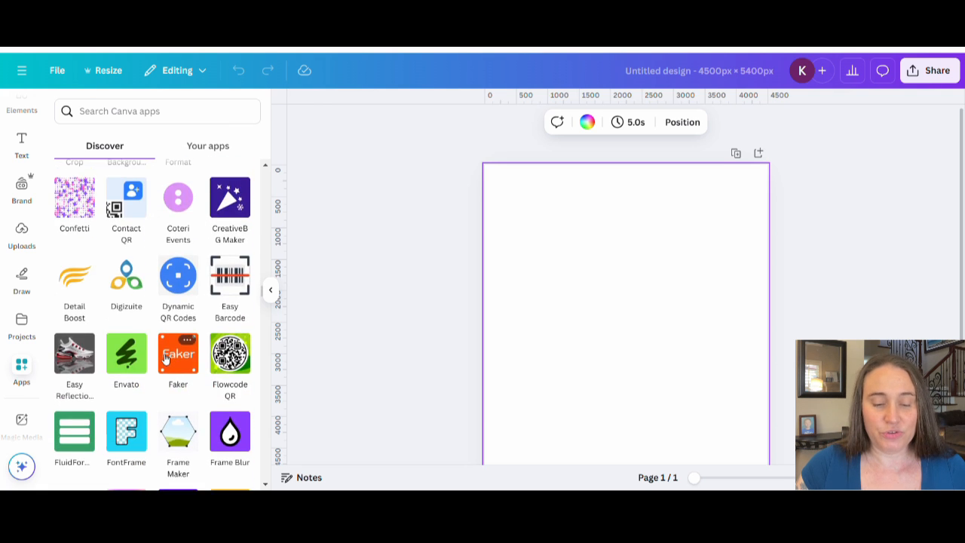
# - Search the apps for "text maker" and open the Text Maker app
pyautogui.click(126, 114)
pyautogui.write('te')
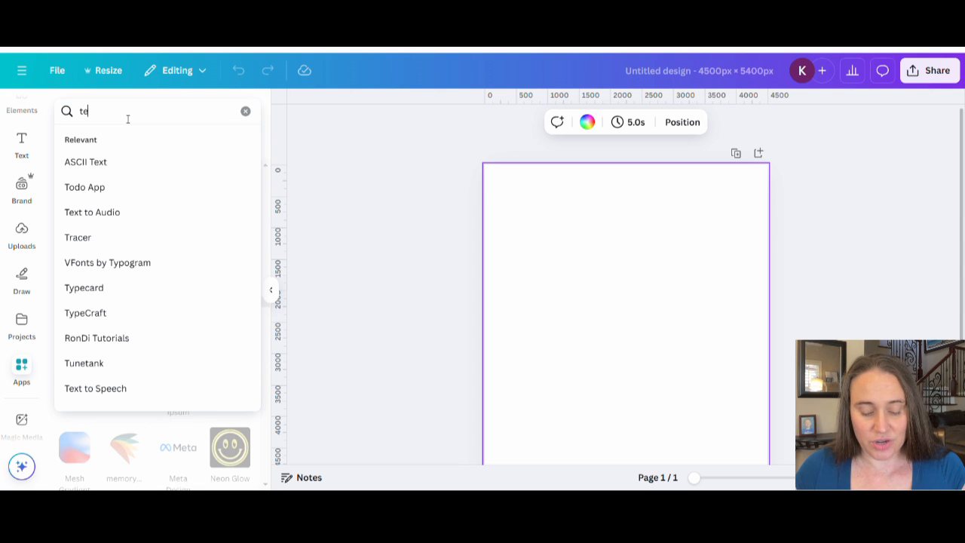
pyautogui.write('xt maker')
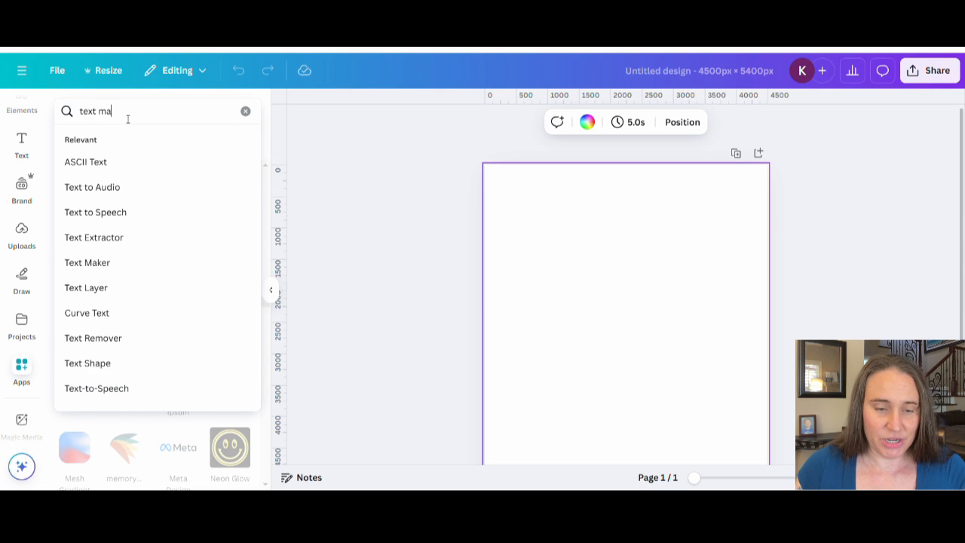
pyautogui.press('Return')
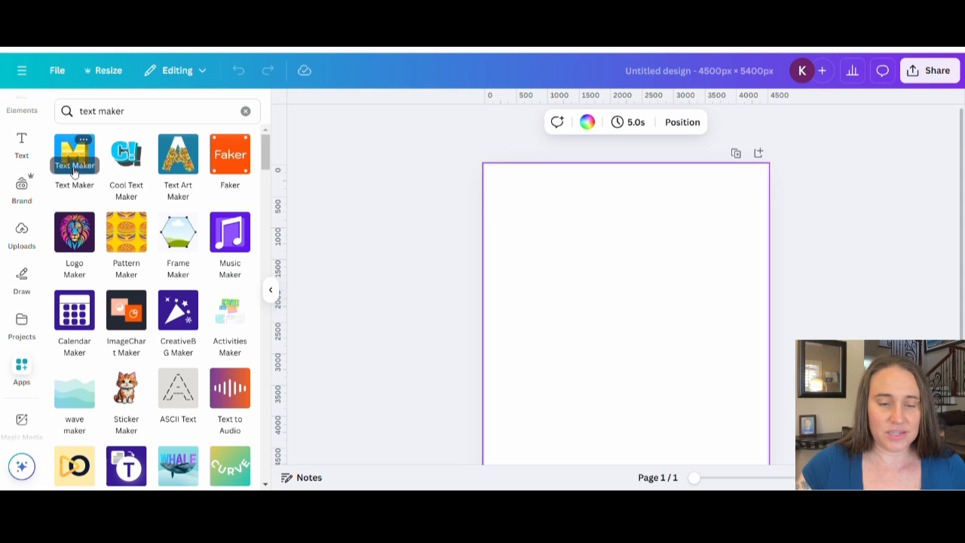
pyautogui.click(73, 171)
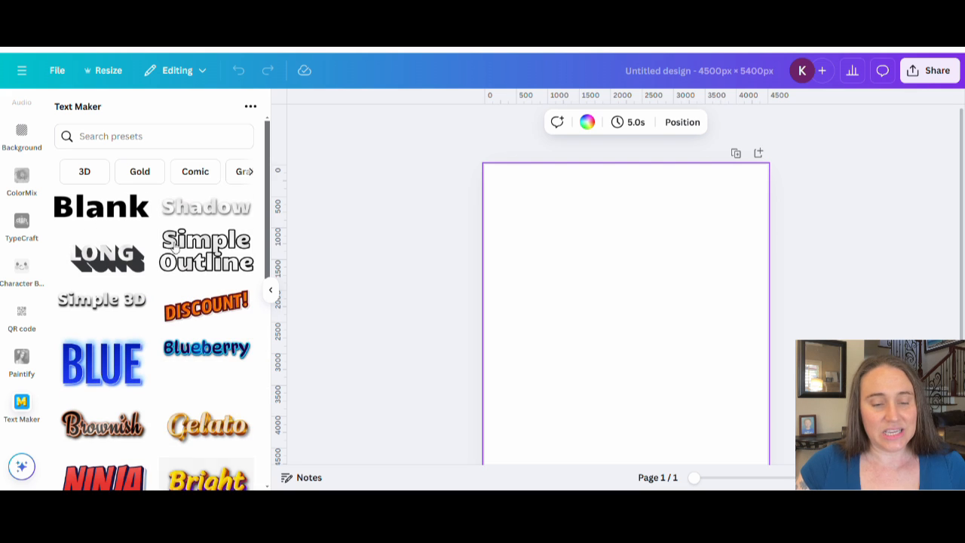
# - Look through the Text Maker preset styles, including the Pro ones, and return to the start of the list
pyautogui.scroll(-10, 183, 254)
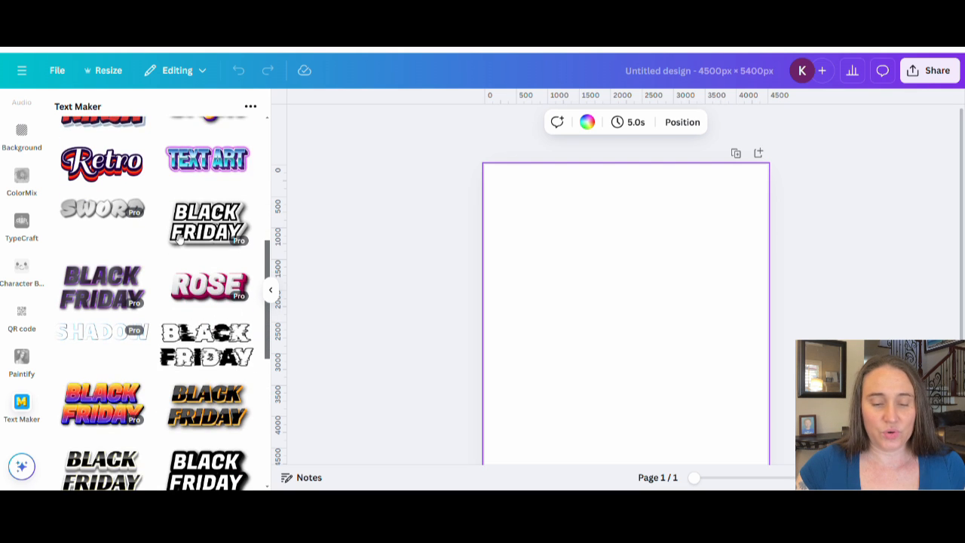
pyautogui.scroll(-6, 181, 279)
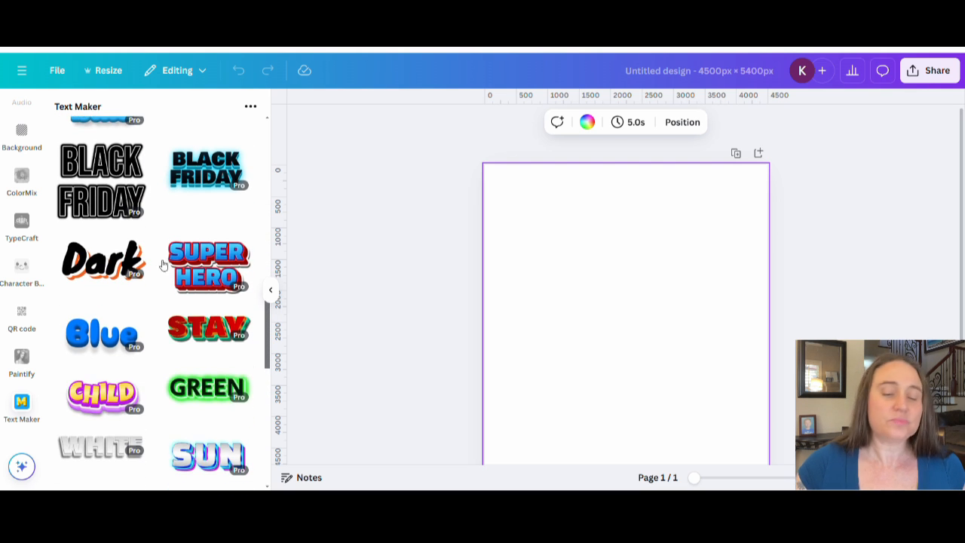
pyautogui.scroll(-10, 193, 269)
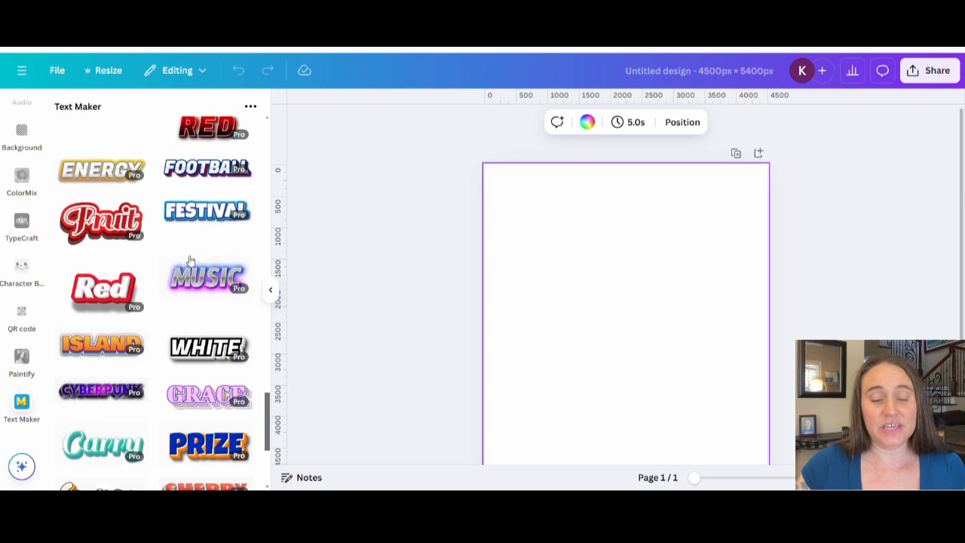
pyautogui.scroll(-10, 194, 267)
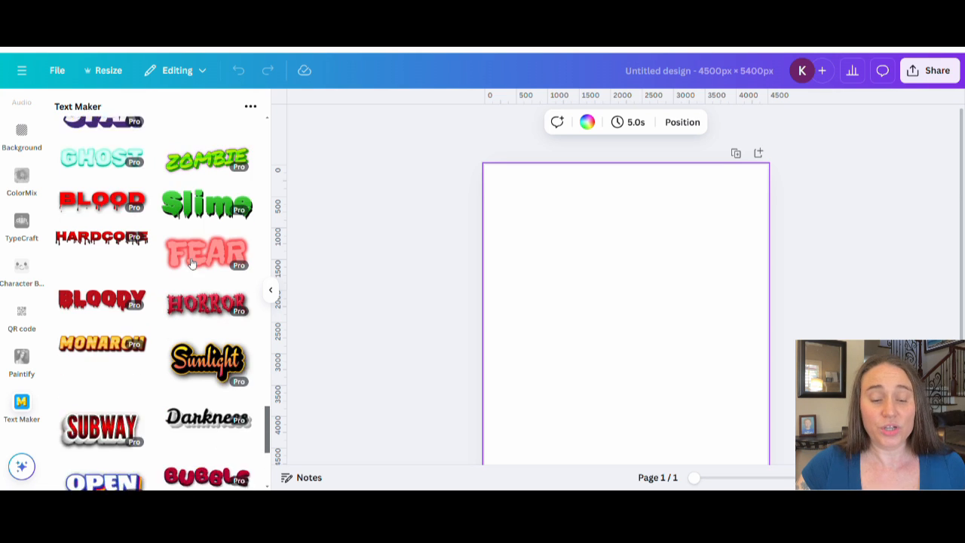
pyautogui.scroll(-10, 194, 264)
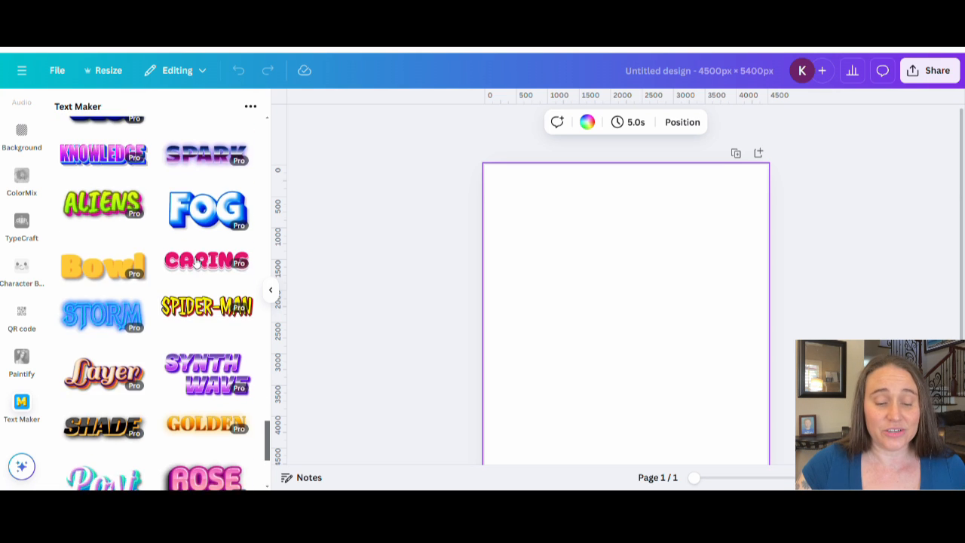
pyautogui.scroll(-4, 198, 261)
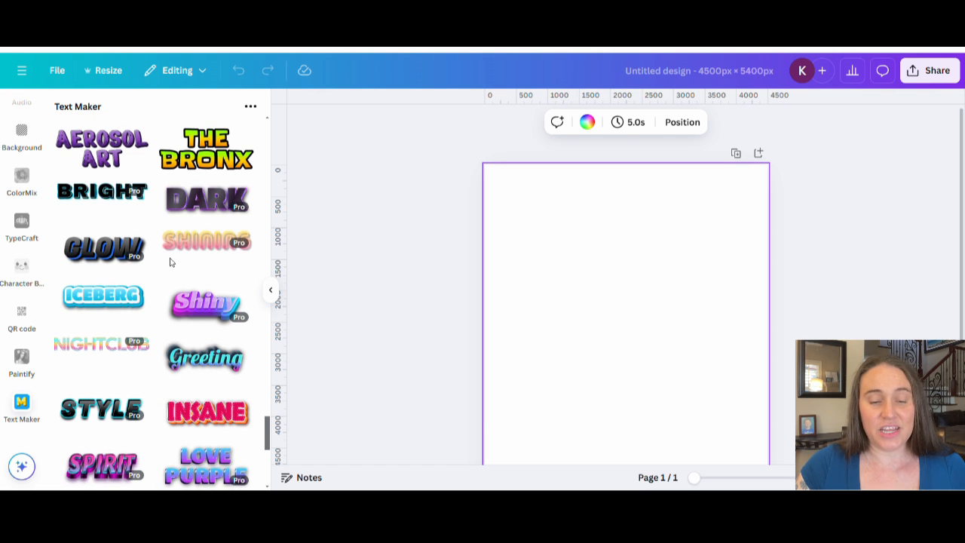
pyautogui.scroll(-3, 172, 260)
pyautogui.scroll(-6, 172, 259)
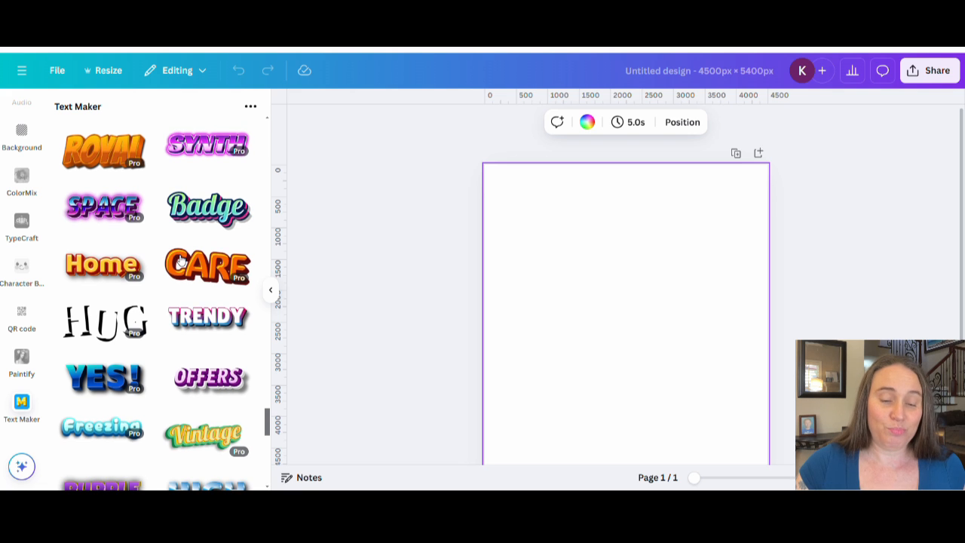
pyautogui.scroll(-3, 181, 260)
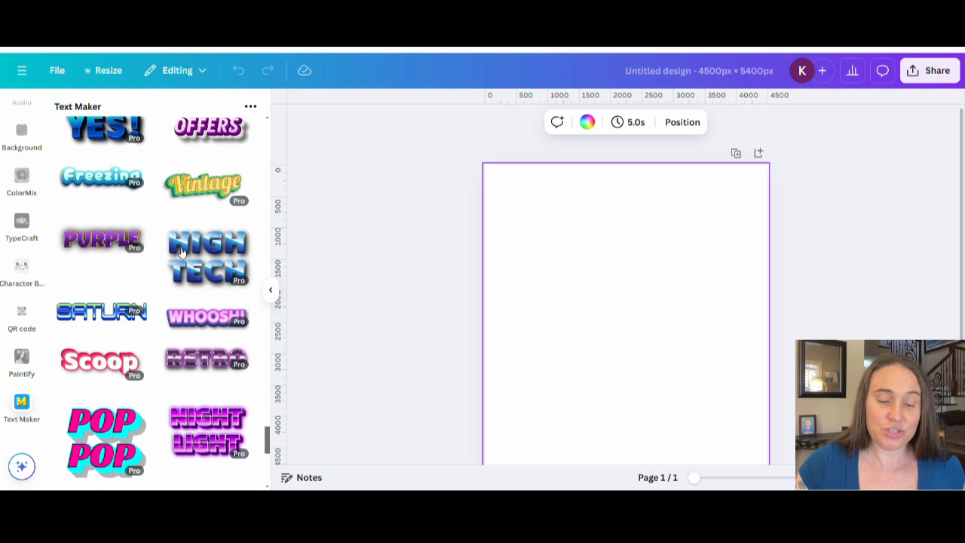
pyautogui.scroll(-8, 181, 252)
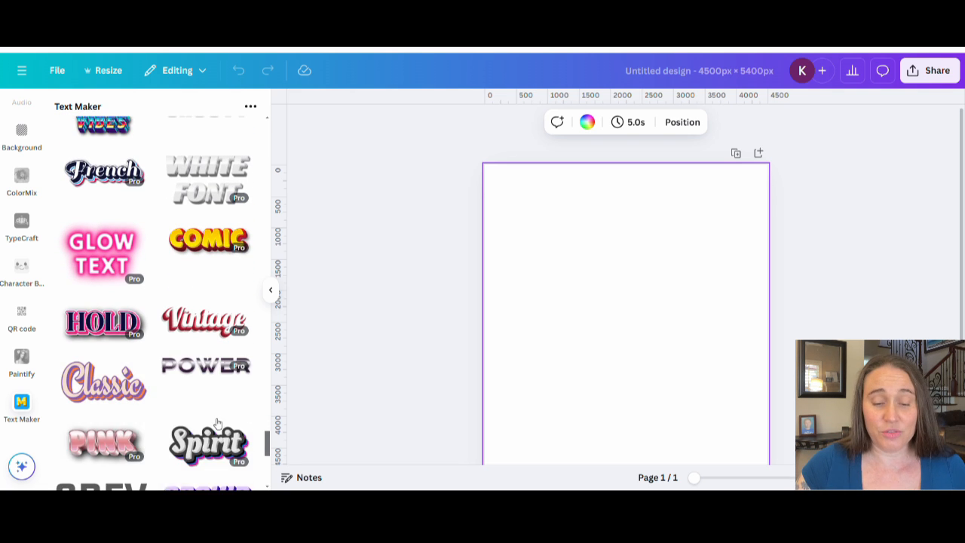
pyautogui.scroll(-5, 217, 423)
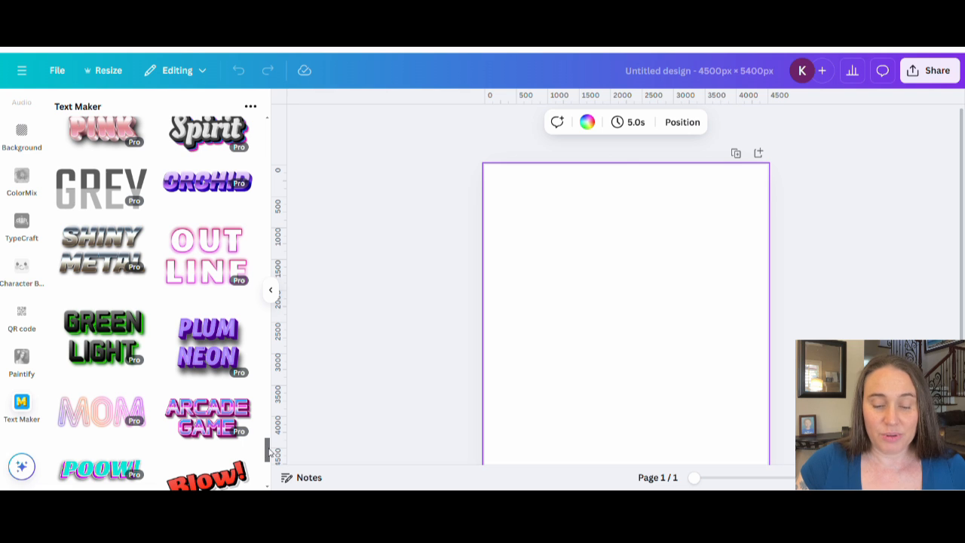
pyautogui.moveTo(267, 451); pyautogui.dragTo(282, 129)
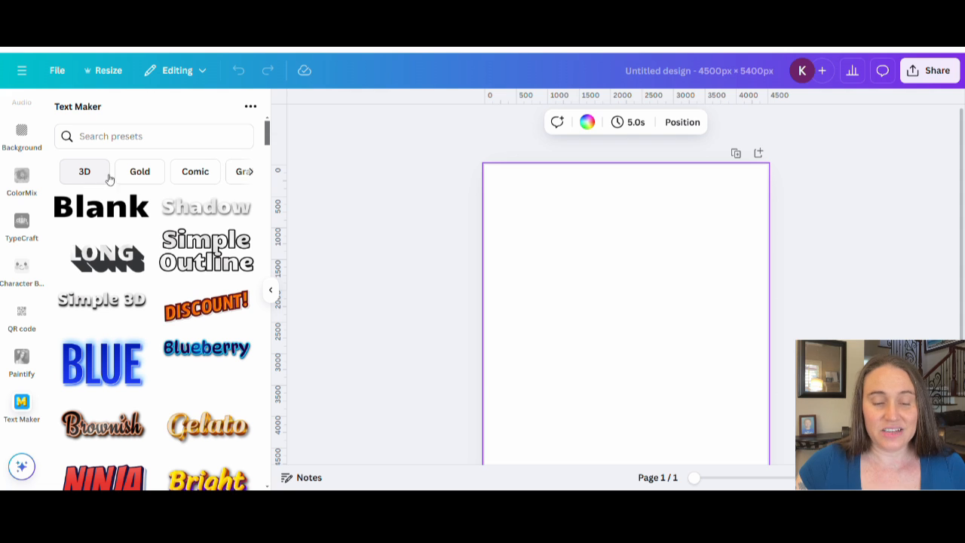
# - Filter the text presets by the Graffiti category and open the "GRAFFITI" preset for customizing
pyautogui.click(251, 172)
pyautogui.click(86, 171)
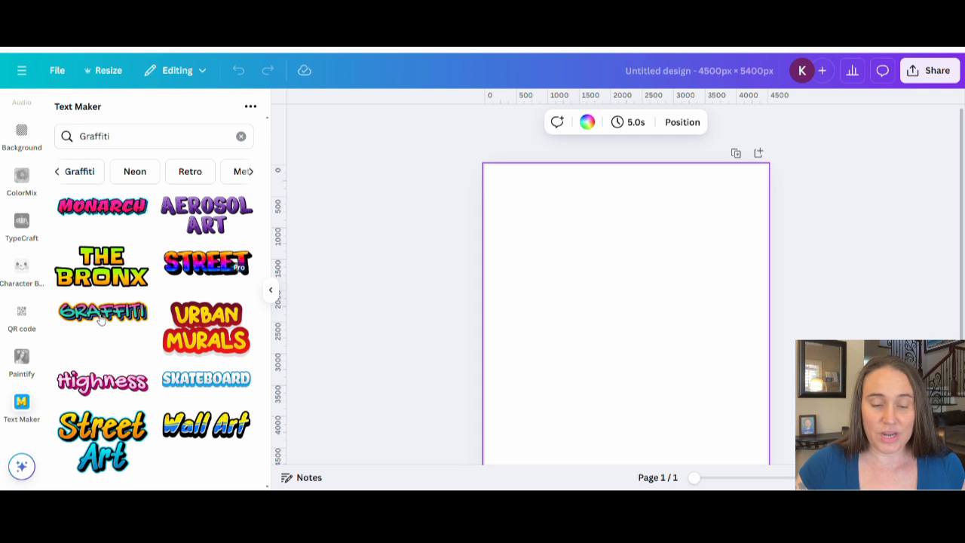
pyautogui.click(128, 319)
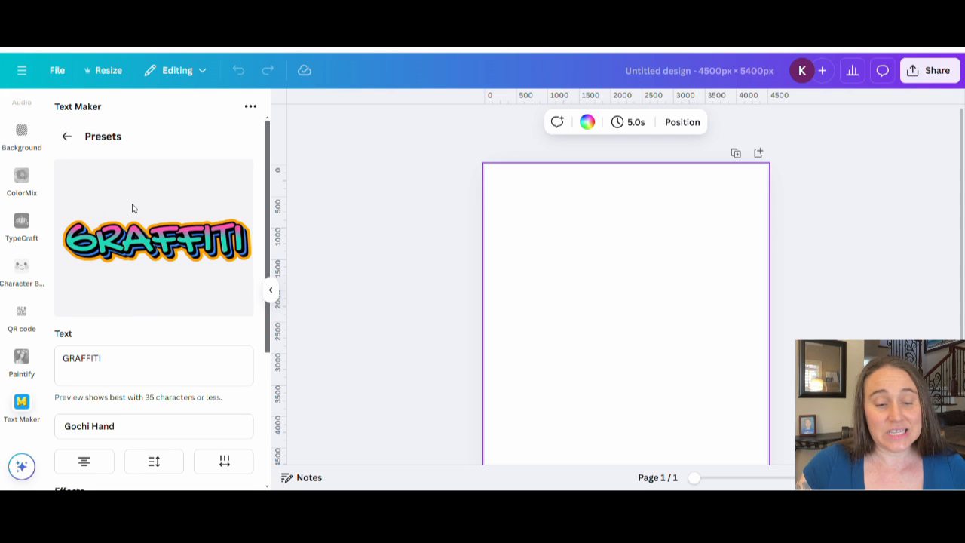
# - Replace the preset's "GRAFFITI" text with "Hip-Hop" on the first line and "CREW" on the second
pyautogui.scroll(-1, 135, 210)
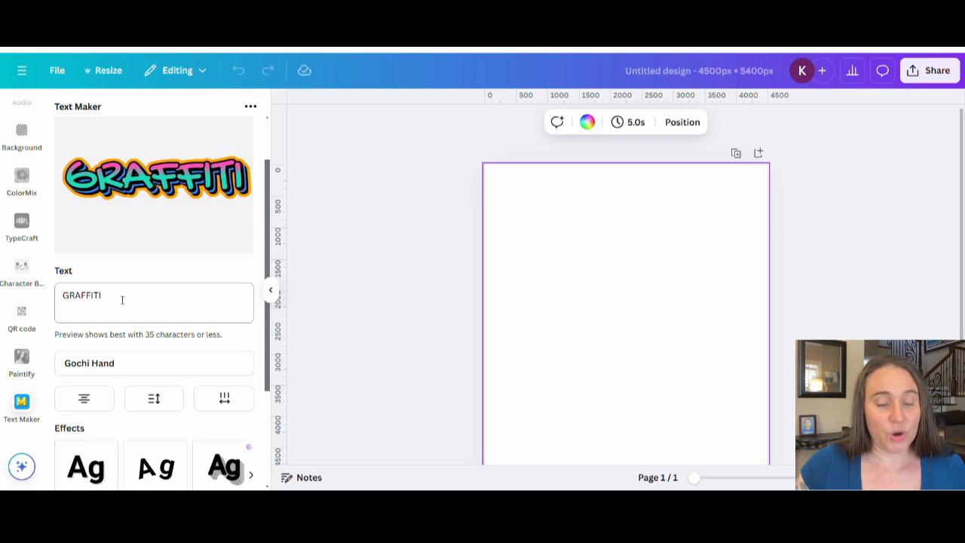
pyautogui.moveTo(121, 300); pyautogui.dragTo(61, 294)
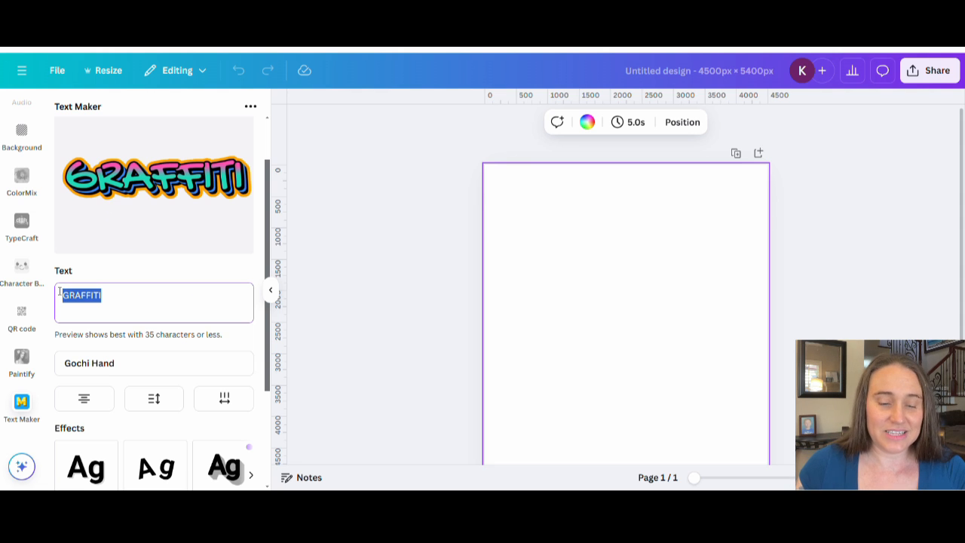
pyautogui.write('Hip')
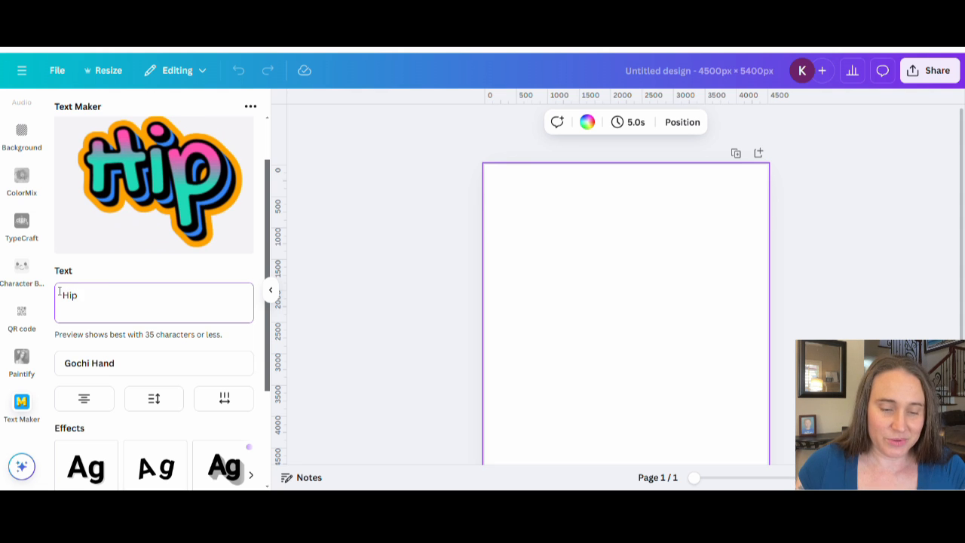
pyautogui.write('-Hop')
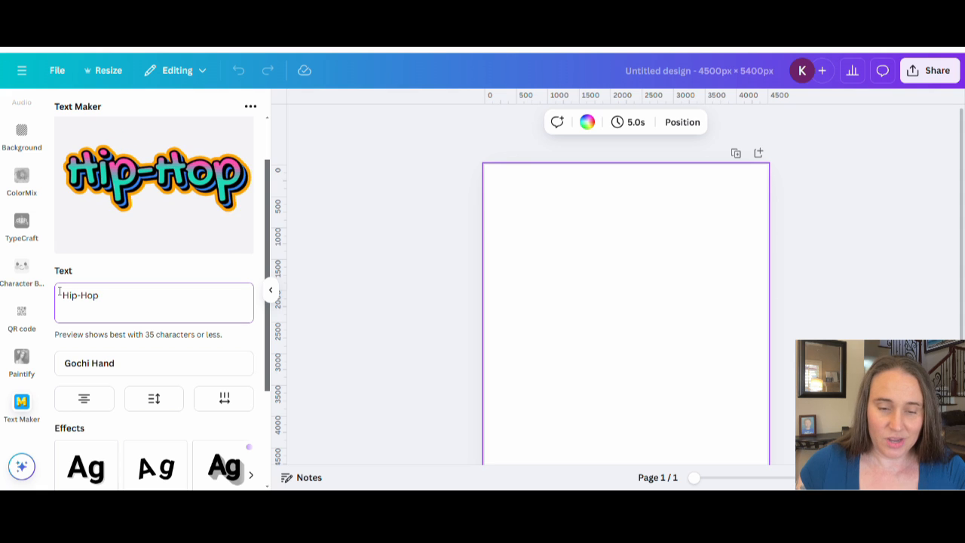
pyautogui.press('Return')
pyautogui.write('Cre')
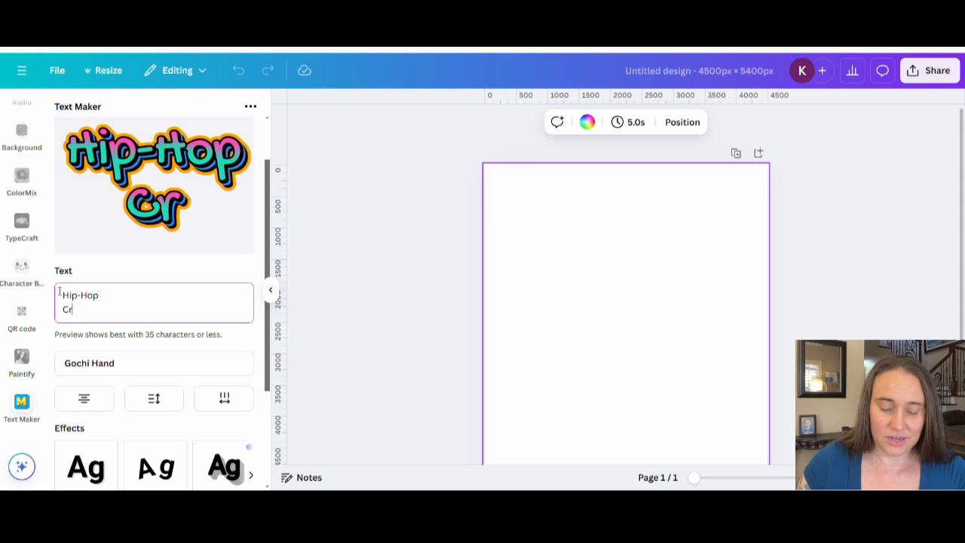
pyautogui.press('BackSpace')
pyautogui.press('BackSpace')
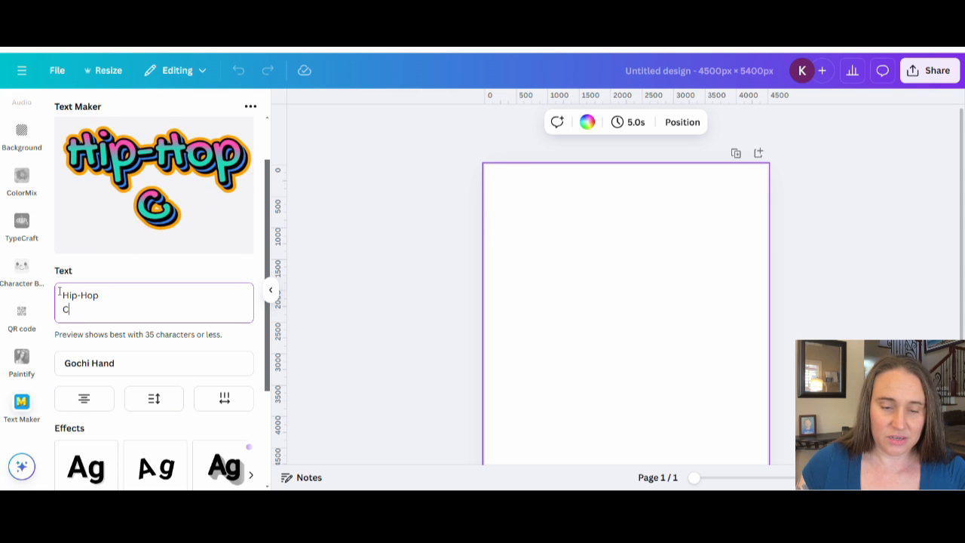
pyautogui.write('REW')
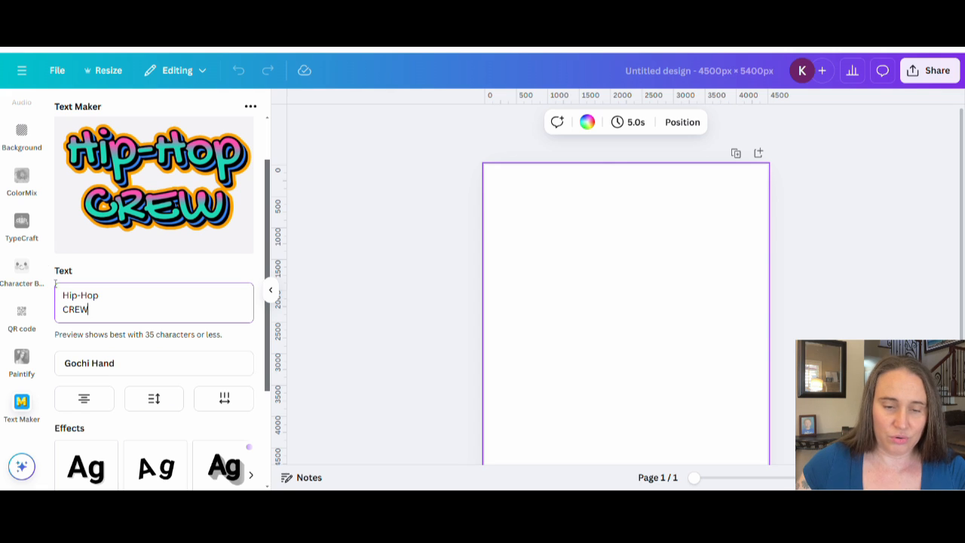
# - Rewrite the first line of the lettering in capitals as "HIP-HOP"
pyautogui.moveTo(104, 295); pyautogui.dragTo(63, 295)
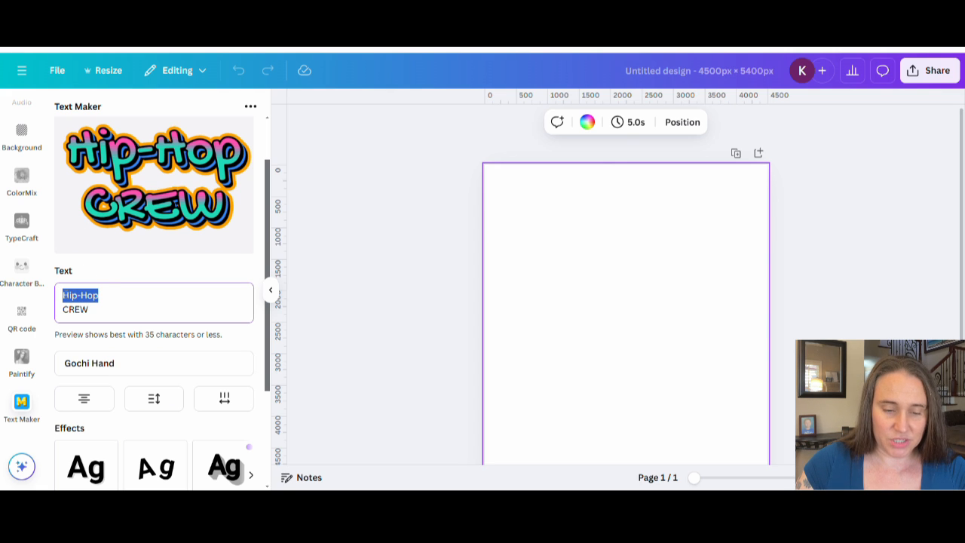
pyautogui.write('HIP-')
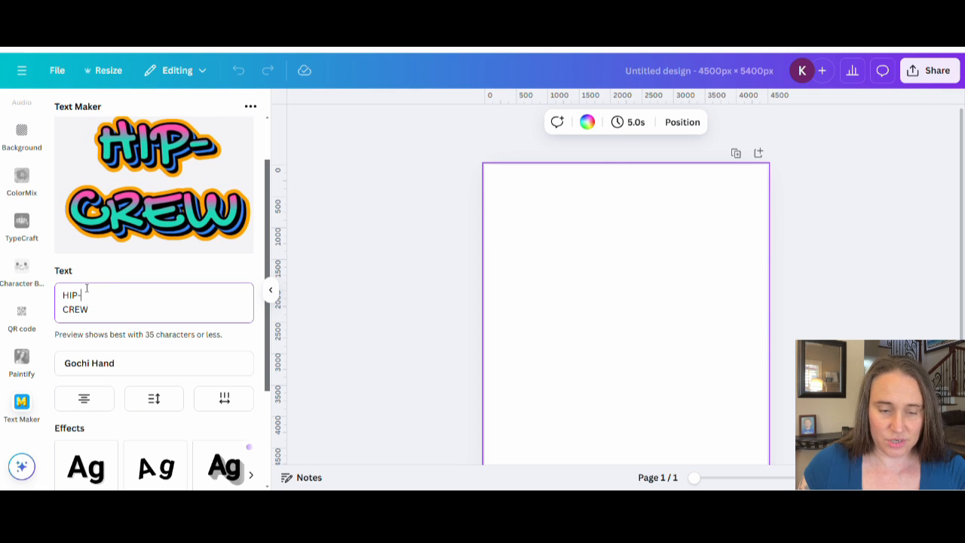
pyautogui.write('HOP')
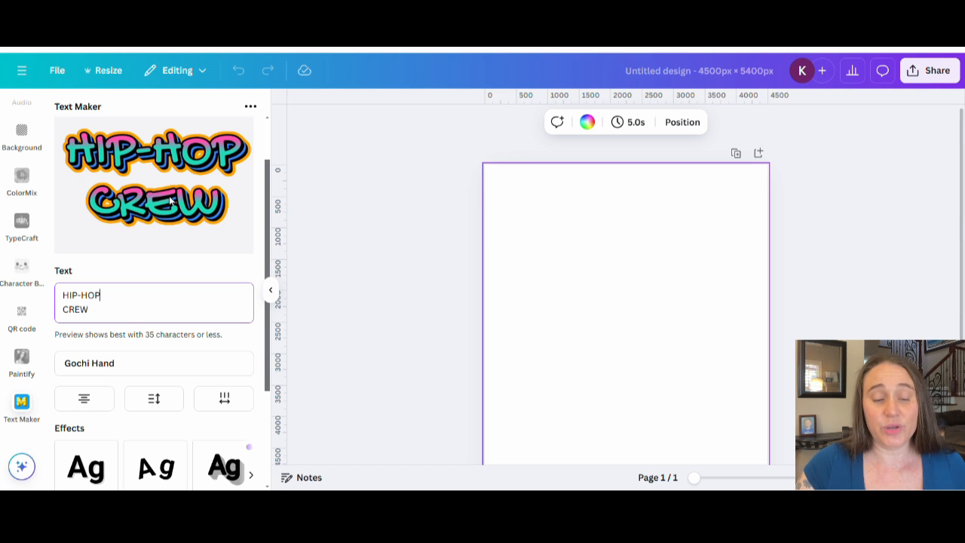
# - Change the lettering's font to Alata
pyautogui.scroll(-1, 172, 200)
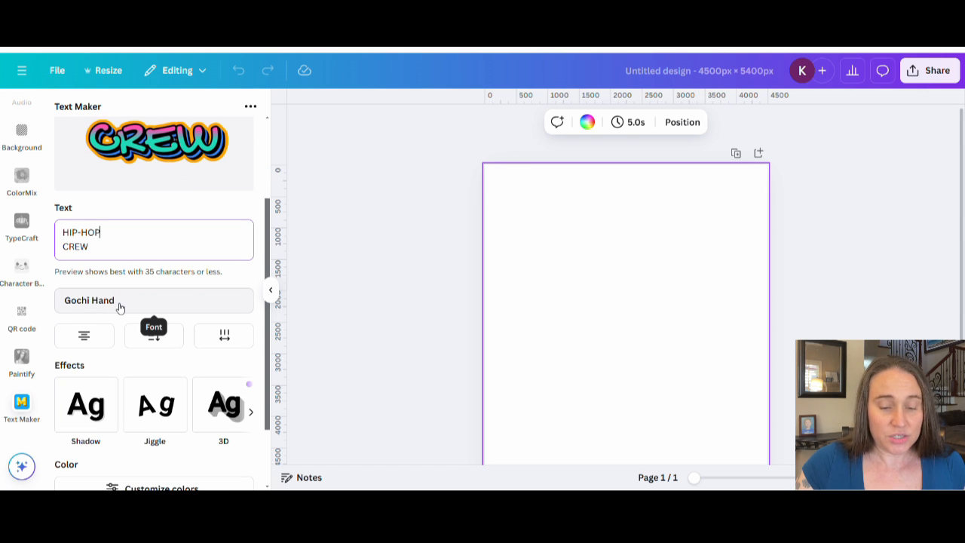
pyautogui.scroll(1, 140, 226)
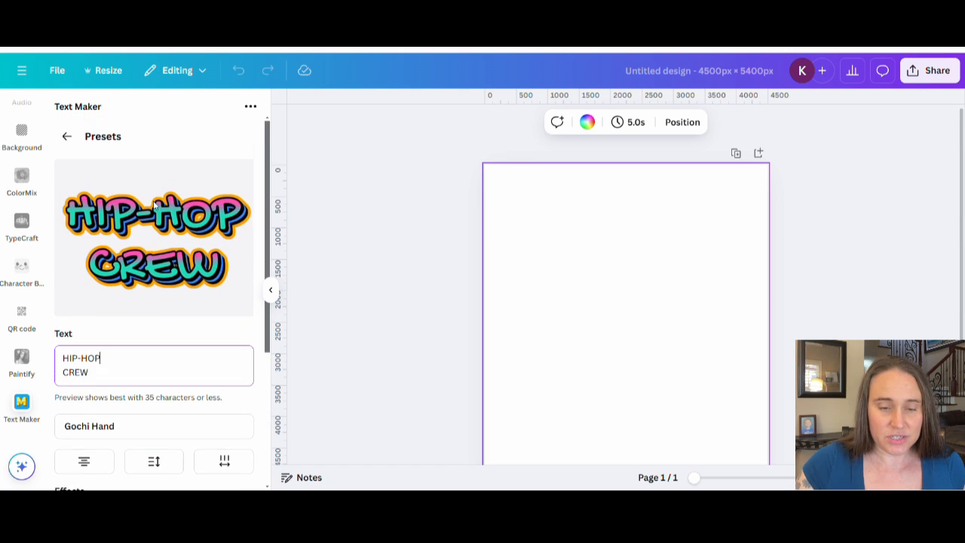
pyautogui.click(101, 428)
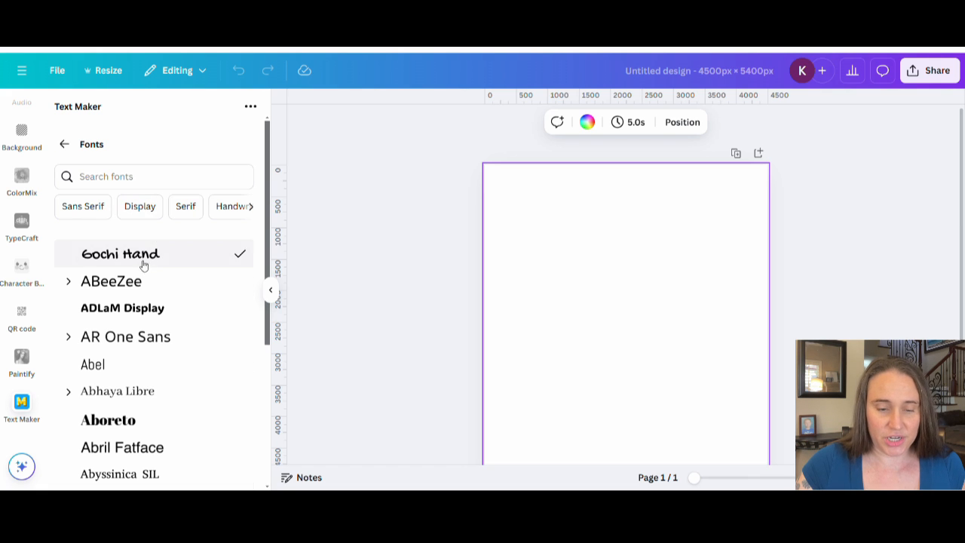
pyautogui.scroll(-1, 138, 346)
pyautogui.scroll(-4, 138, 351)
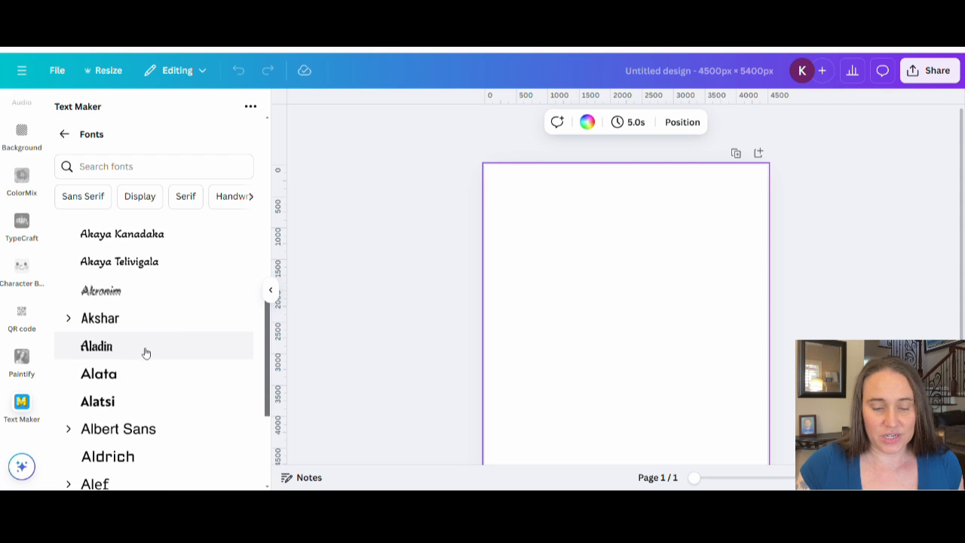
pyautogui.click(121, 375)
pyautogui.scroll(5, 142, 324)
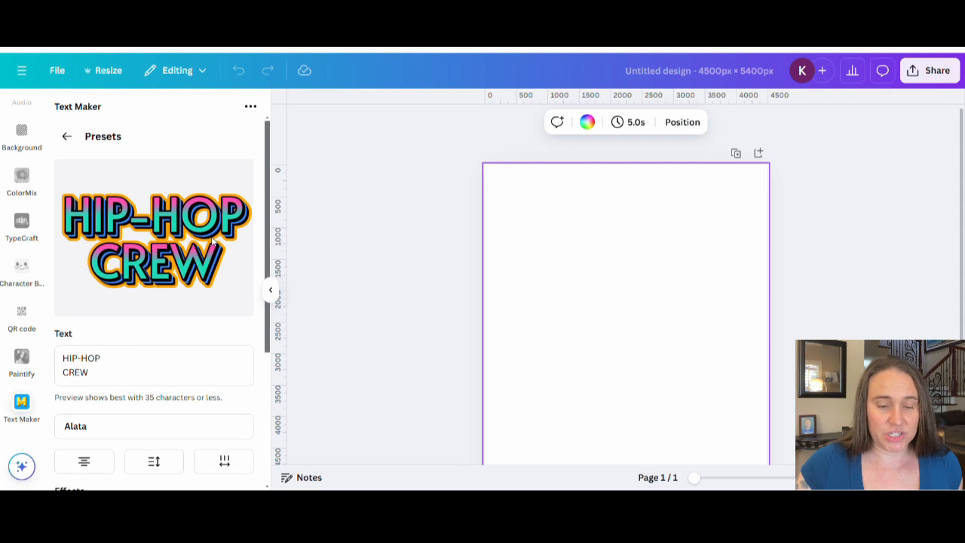
# - Search the font list and set the lettering back to Gochi Hand
pyautogui.scroll(-2, 166, 286)
pyautogui.click(121, 304)
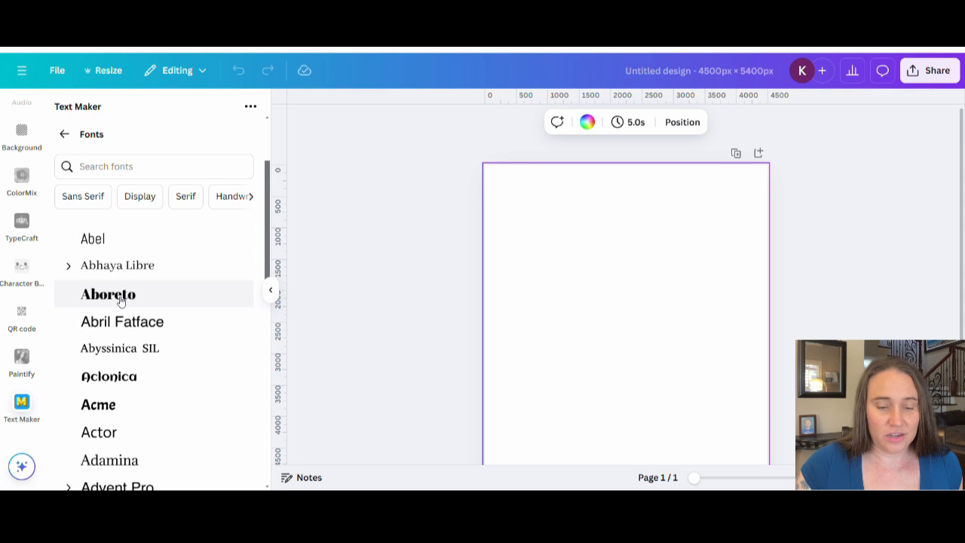
pyautogui.click(139, 158)
pyautogui.write('gt')
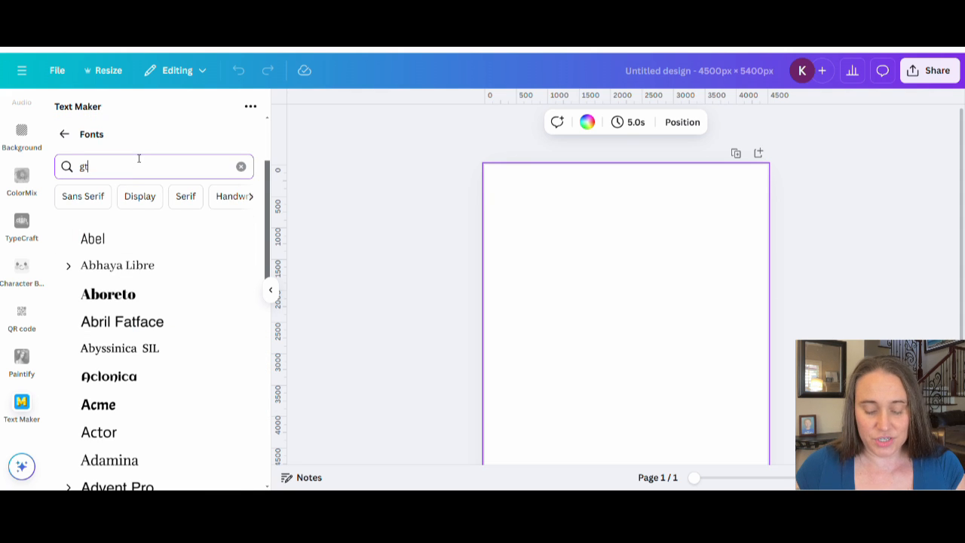
pyautogui.click(121, 195)
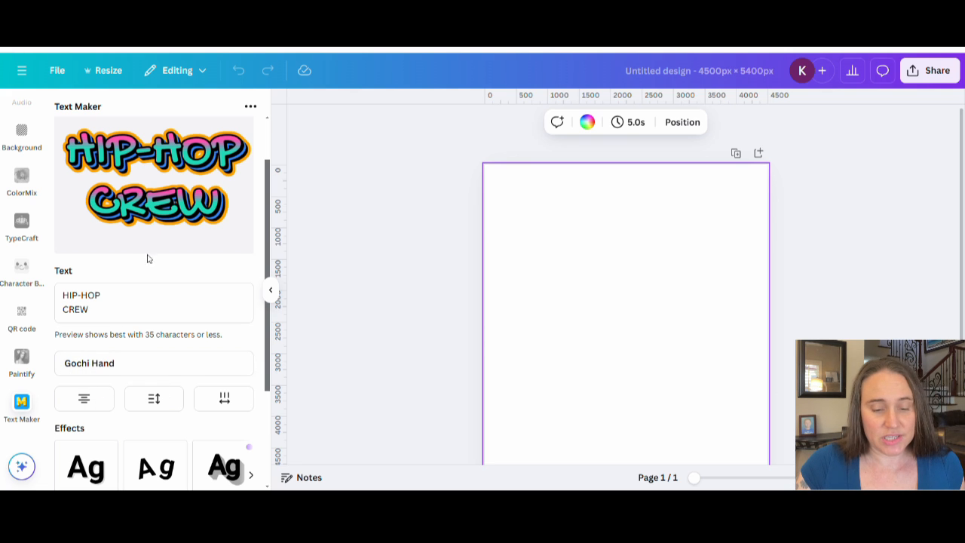
# - Tighten the spacing between the two lines by setting the line height to 0.66
pyautogui.click(153, 398)
pyautogui.moveTo(150, 360)
pyautogui.mouseDown()
pyautogui.moveTo(136, 359)
pyautogui.moveTo(187, 358)
pyautogui.moveTo(139, 358)
pyautogui.mouseUp()
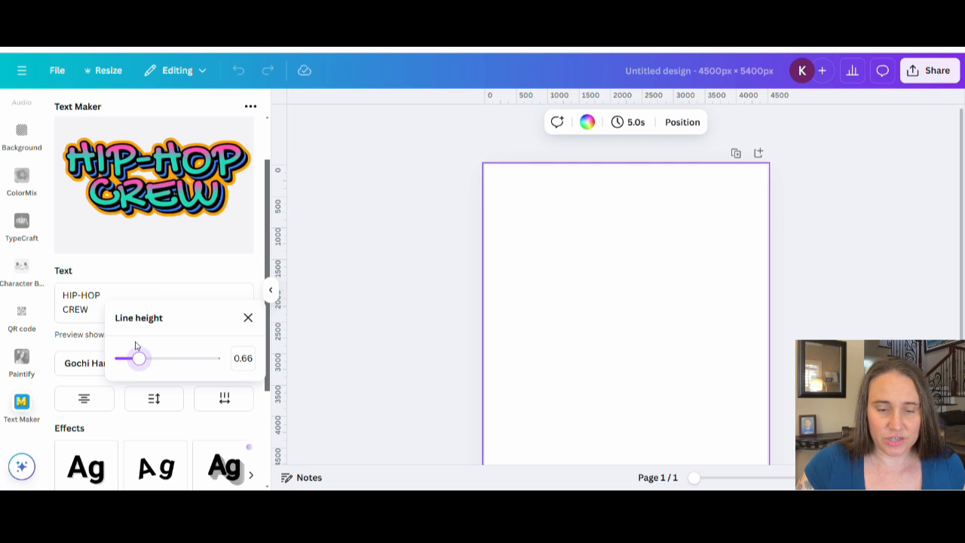
pyautogui.click(150, 428)
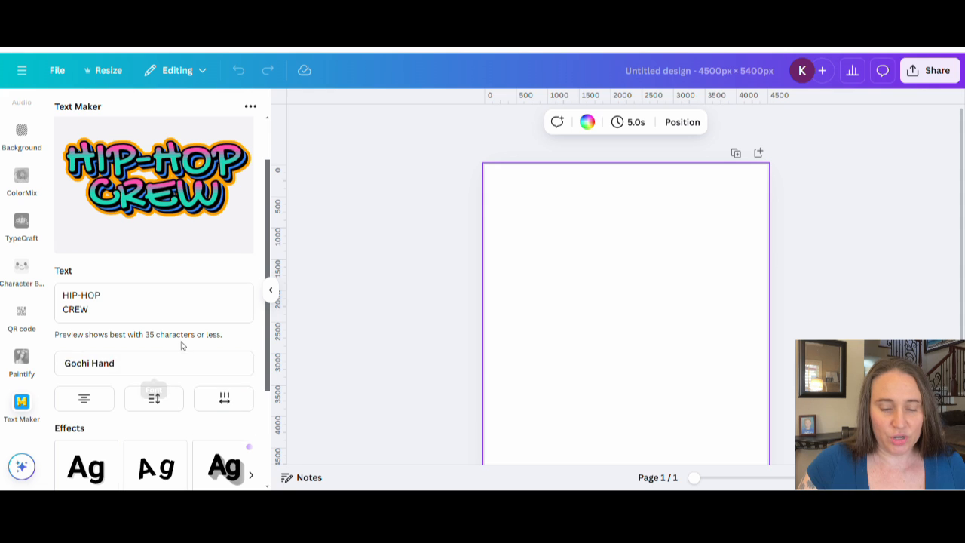
# - Enable the Jiggle effect on the lettering with an angle of 4 and an amplitude of 0.07
pyautogui.scroll(-3, 183, 344)
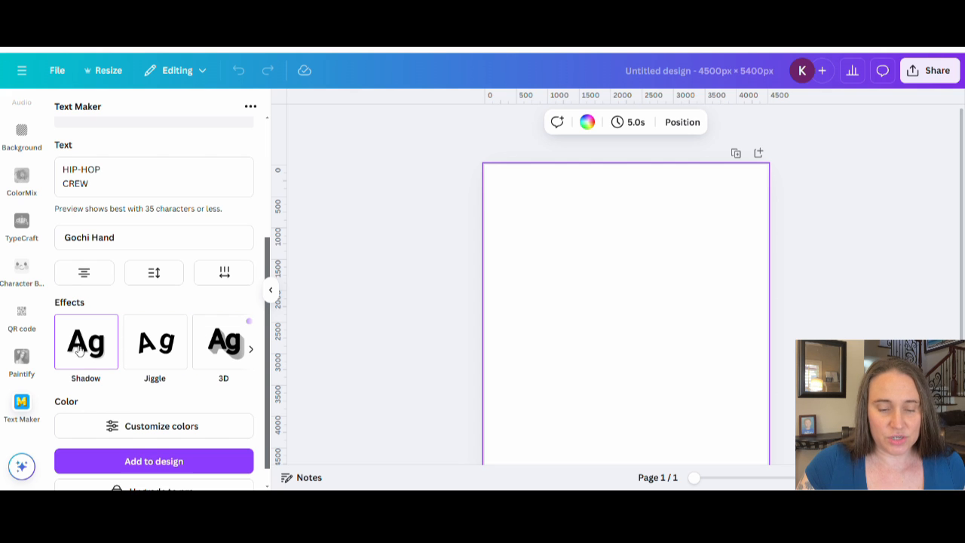
pyautogui.click(153, 344)
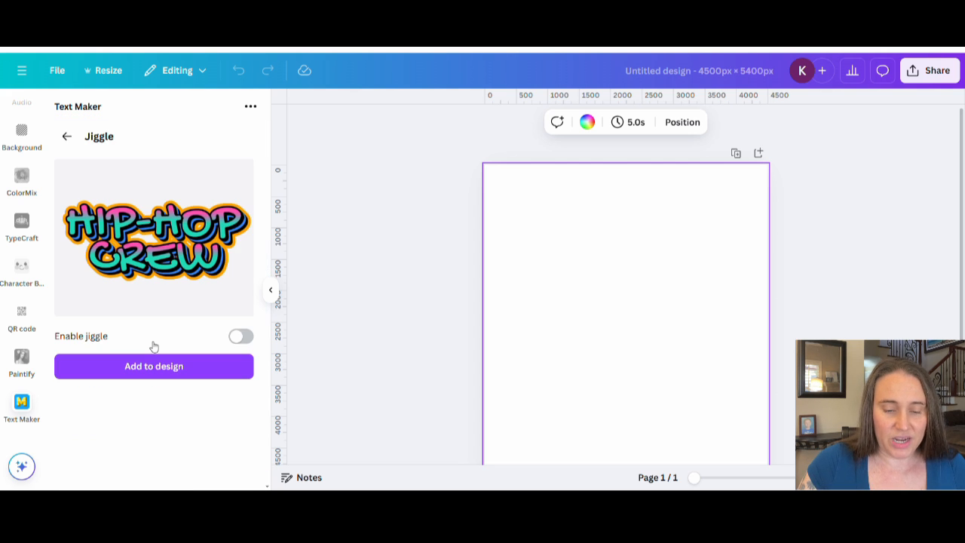
pyautogui.click(241, 338)
pyautogui.click(242, 338)
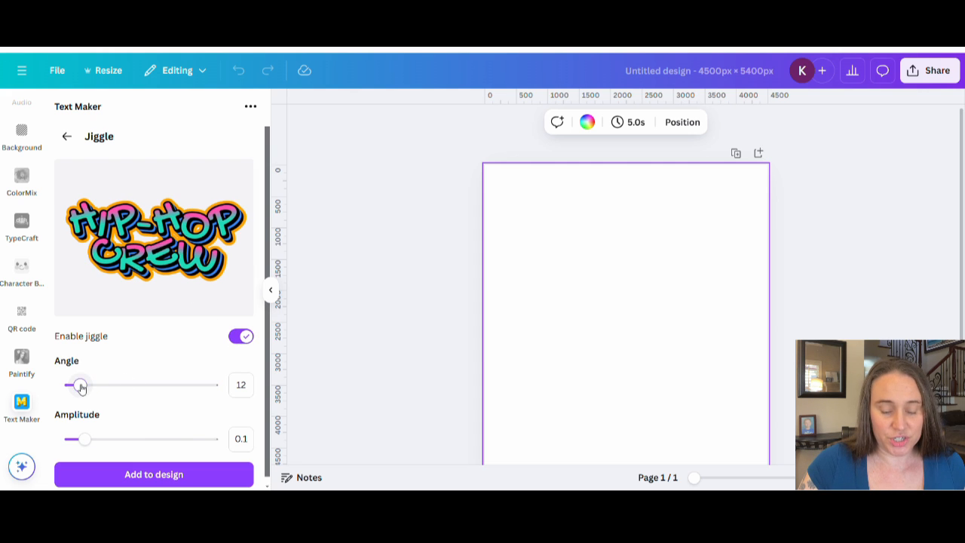
pyautogui.moveTo(81, 386)
pyautogui.mouseDown()
pyautogui.moveTo(129, 385)
pyautogui.moveTo(72, 385)
pyautogui.mouseUp()
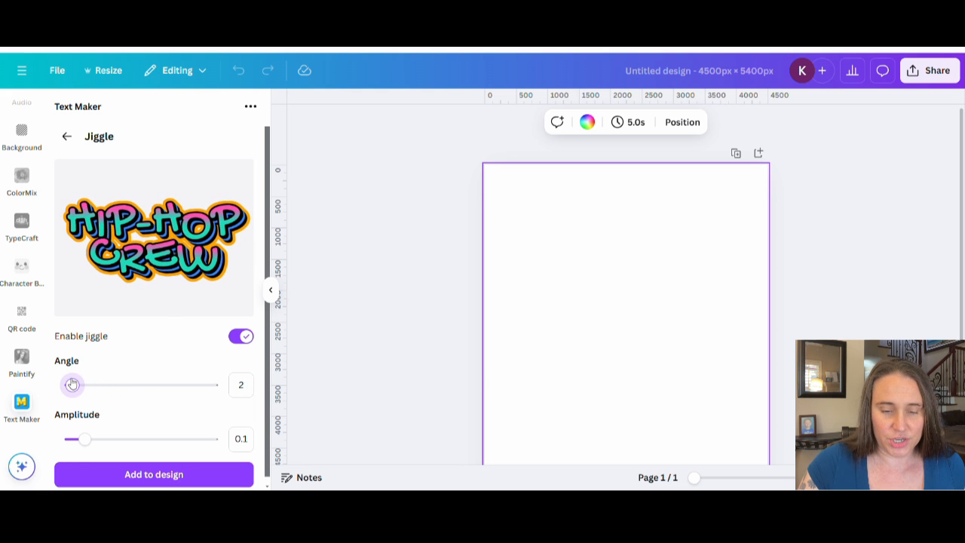
pyautogui.moveTo(72, 384); pyautogui.dragTo(73, 384)
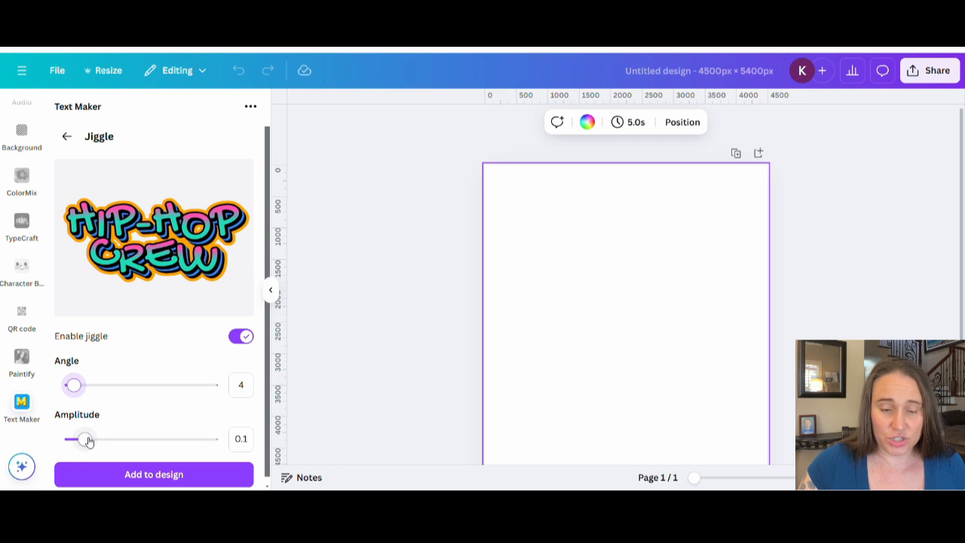
pyautogui.moveTo(86, 441)
pyautogui.mouseDown()
pyautogui.moveTo(198, 437)
pyautogui.moveTo(40, 436)
pyautogui.moveTo(81, 441)
pyautogui.mouseUp()
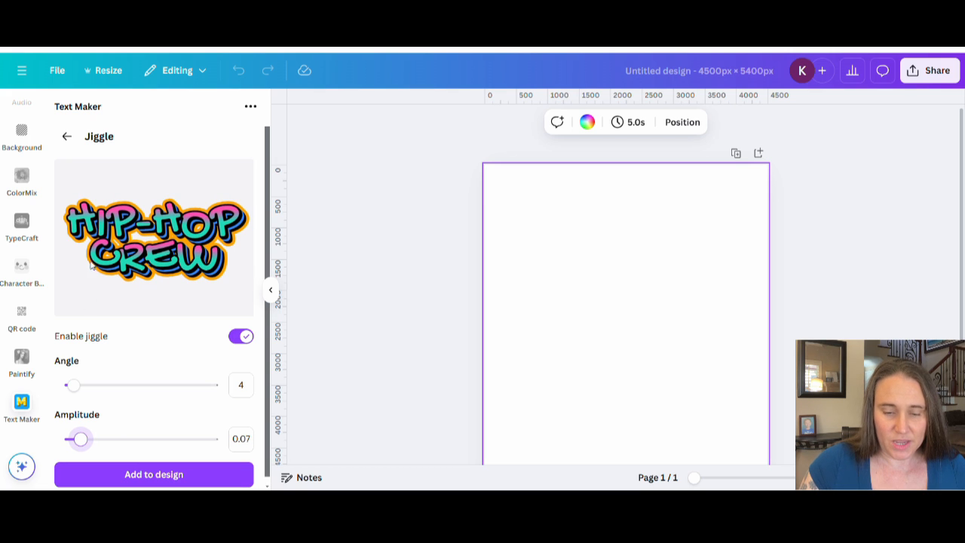
pyautogui.click(66, 139)
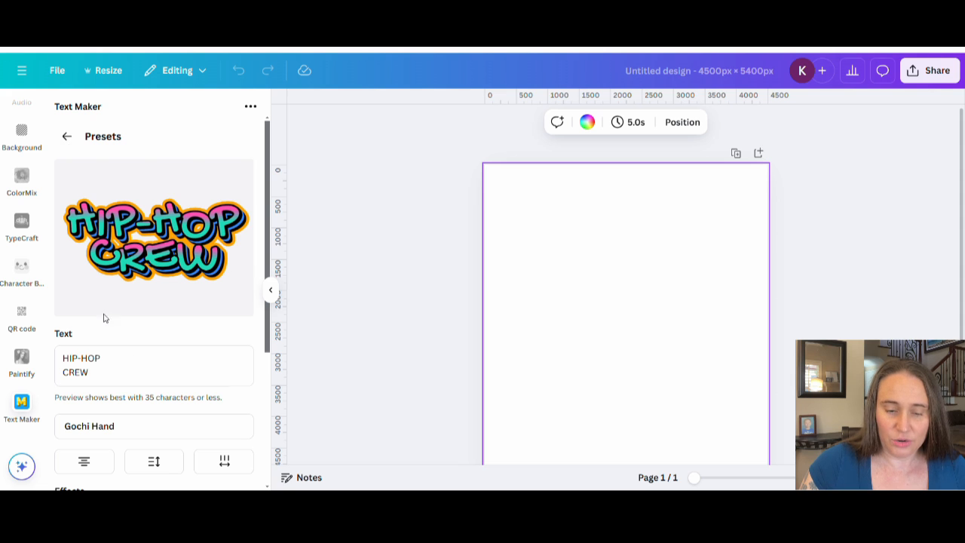
# - In the Filling effect, shift both gradient stops toward the teal end and set the gradient direction to 86
pyautogui.scroll(-3, 154, 330)
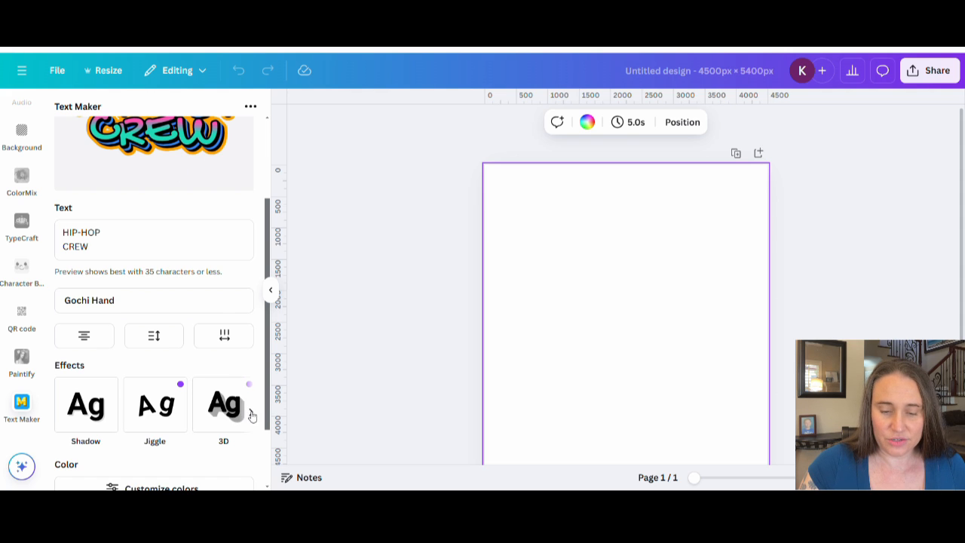
pyautogui.click(250, 412)
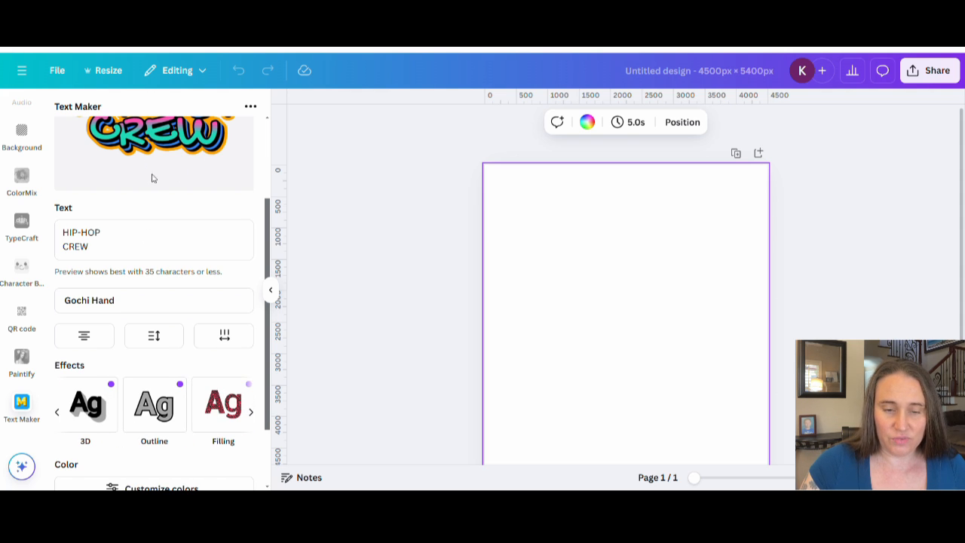
pyautogui.click(229, 415)
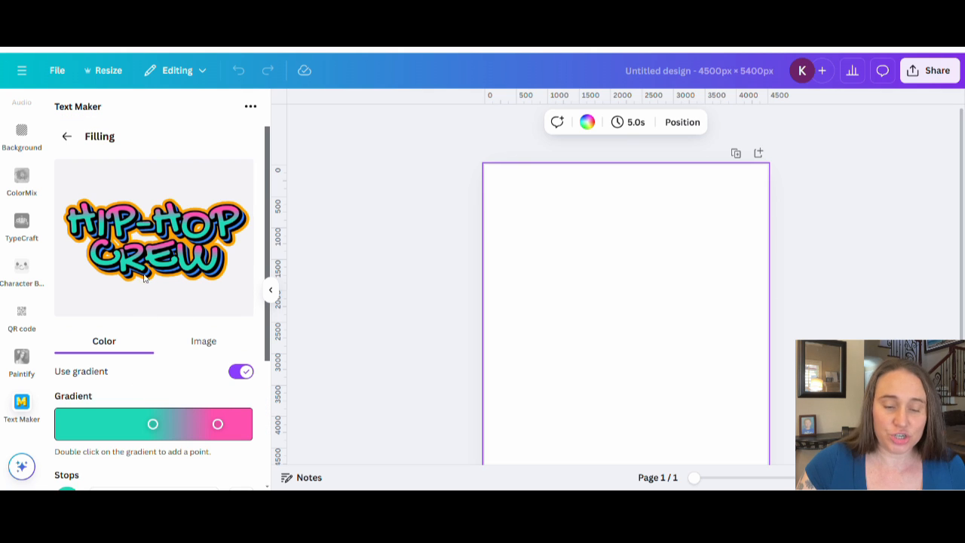
pyautogui.scroll(-1, 171, 235)
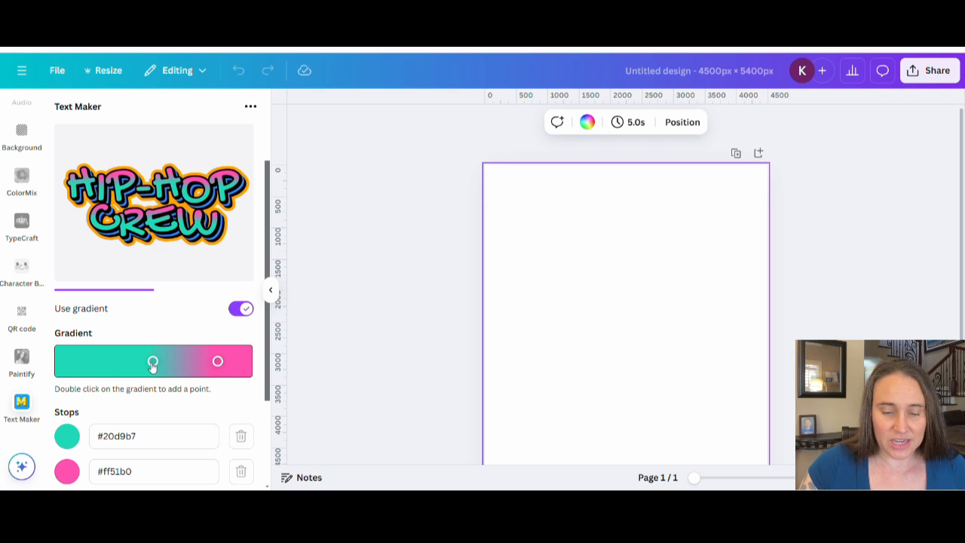
pyautogui.moveTo(151, 363); pyautogui.dragTo(119, 361)
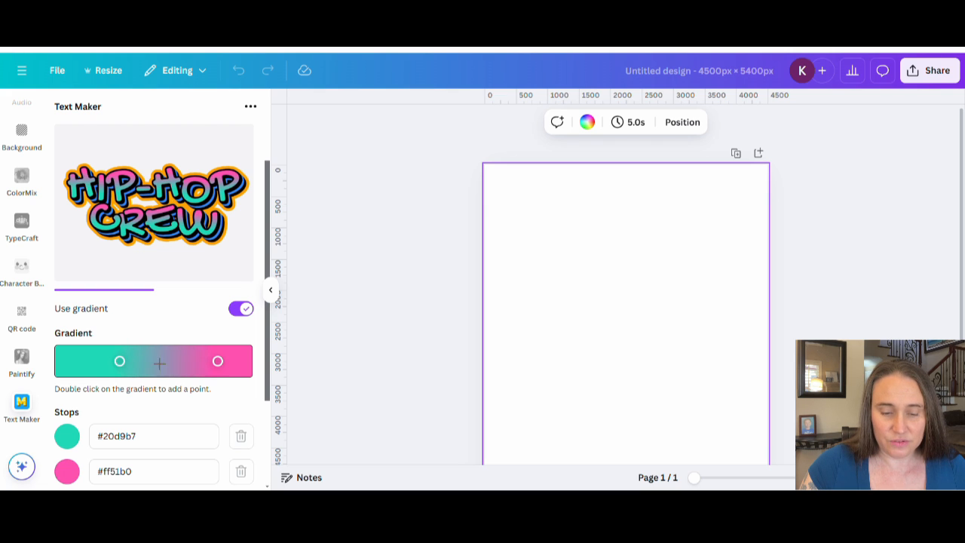
pyautogui.moveTo(217, 363); pyautogui.dragTo(184, 365)
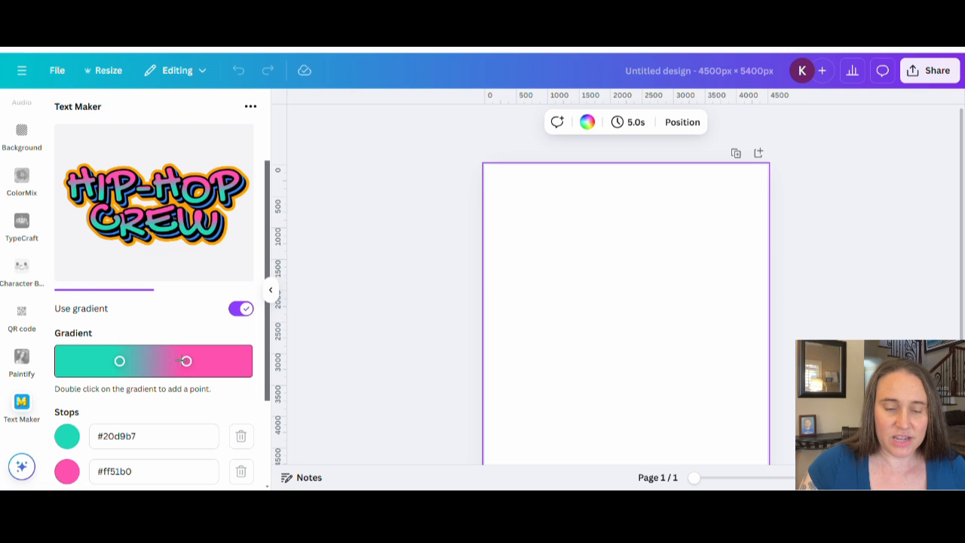
pyautogui.scroll(-2, 140, 303)
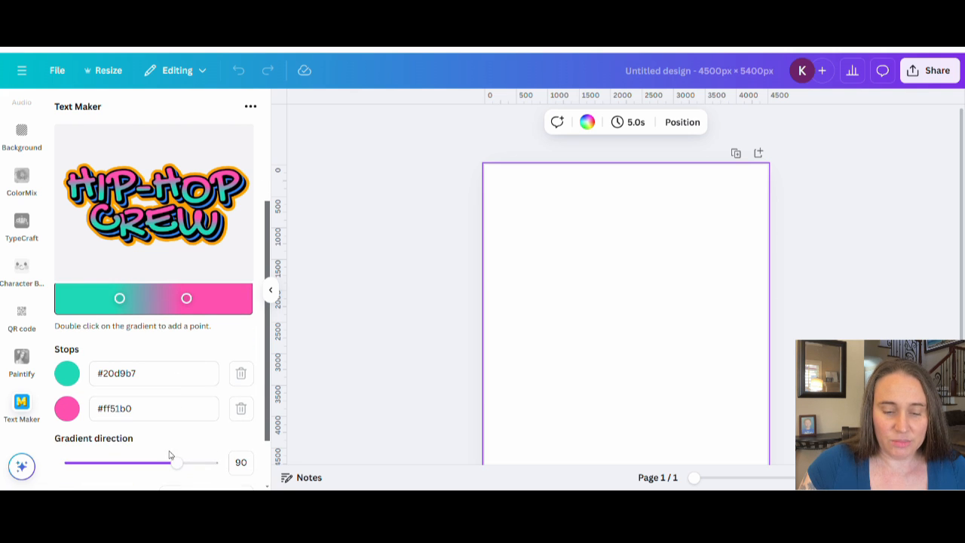
pyautogui.moveTo(177, 465)
pyautogui.mouseDown()
pyautogui.moveTo(85, 462)
pyautogui.moveTo(176, 463)
pyautogui.mouseUp()
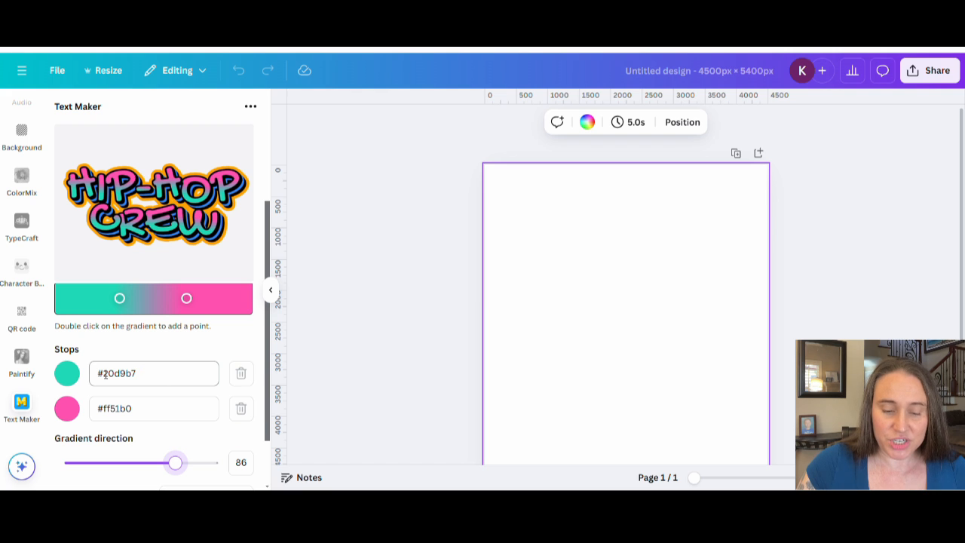
# - Inspect the teal gradient stop's color and the remaining Filling settings, and return to the main lettering settings
pyautogui.click(67, 373)
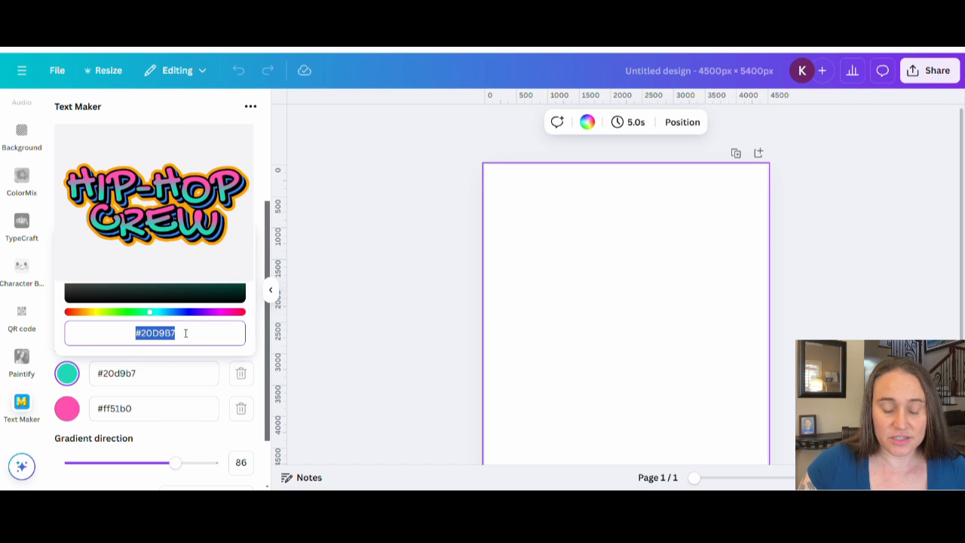
pyautogui.click(155, 373)
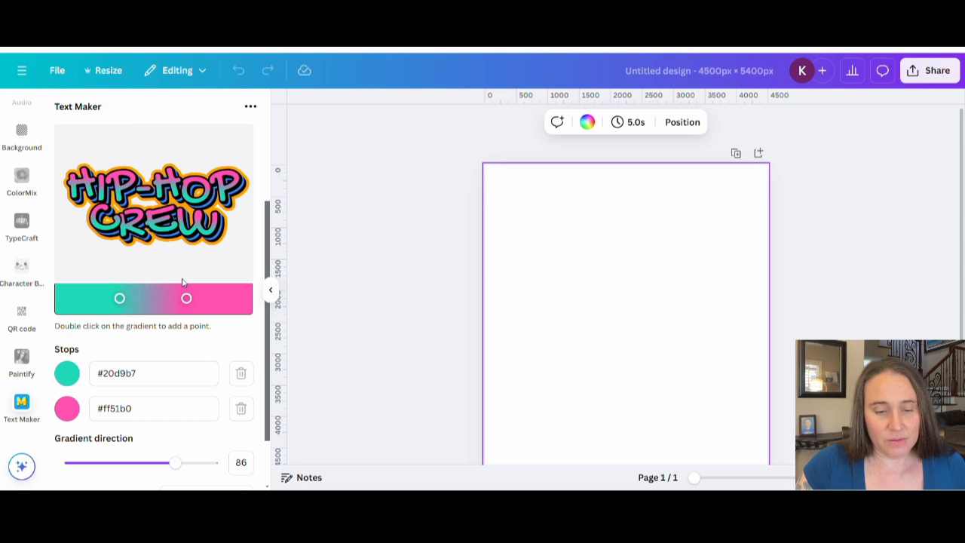
pyautogui.scroll(-2, 153, 324)
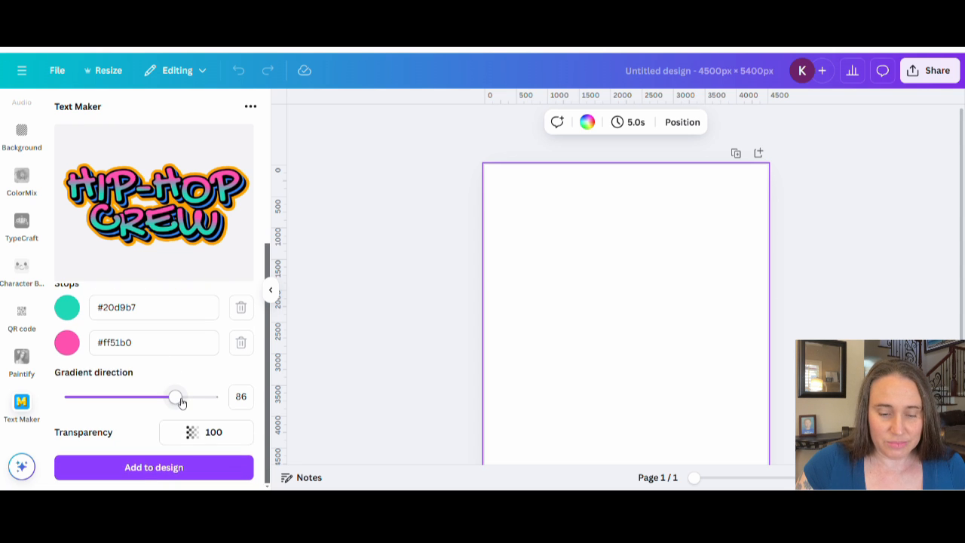
pyautogui.scroll(5, 159, 298)
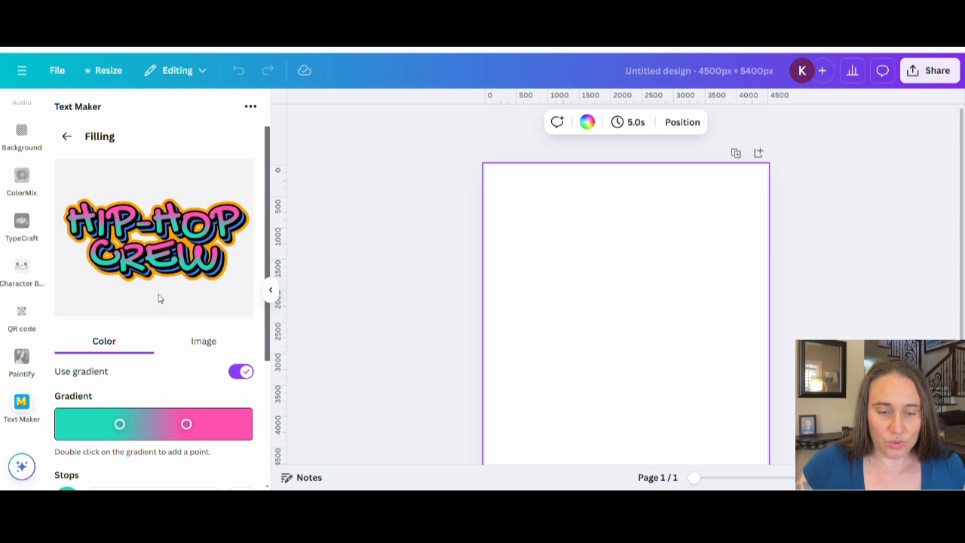
pyautogui.click(67, 136)
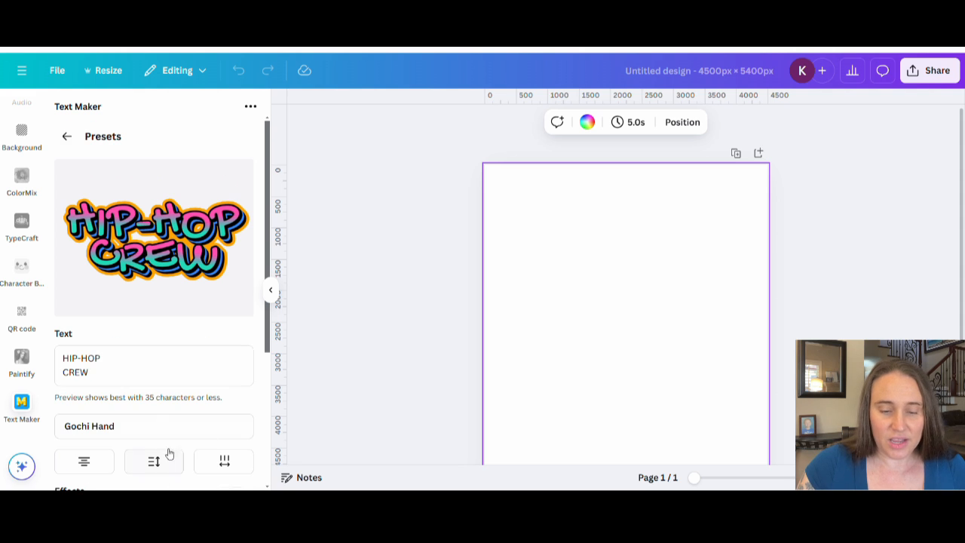
# - Open the Outline effect and review the settings of outlines one, two and three
pyautogui.scroll(-5, 211, 316)
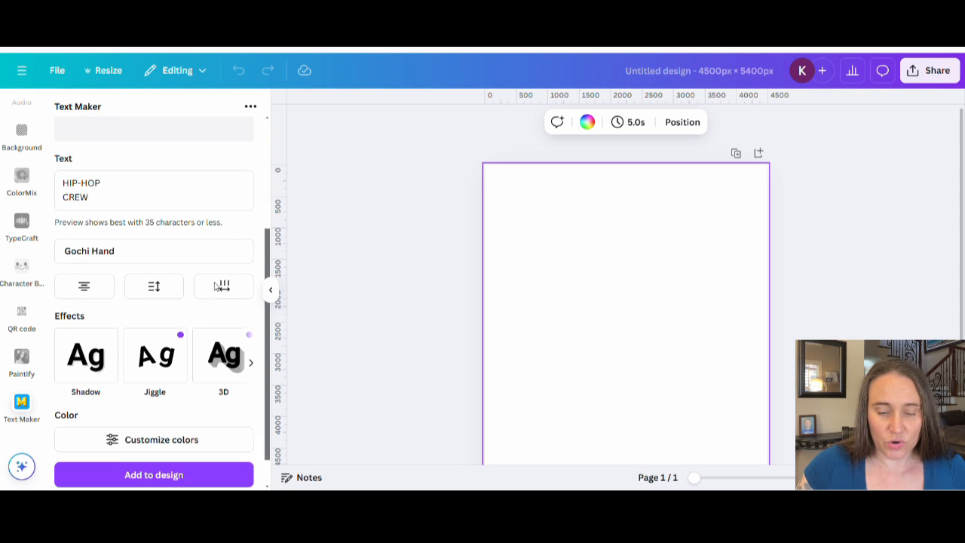
pyautogui.click(250, 348)
pyautogui.click(251, 349)
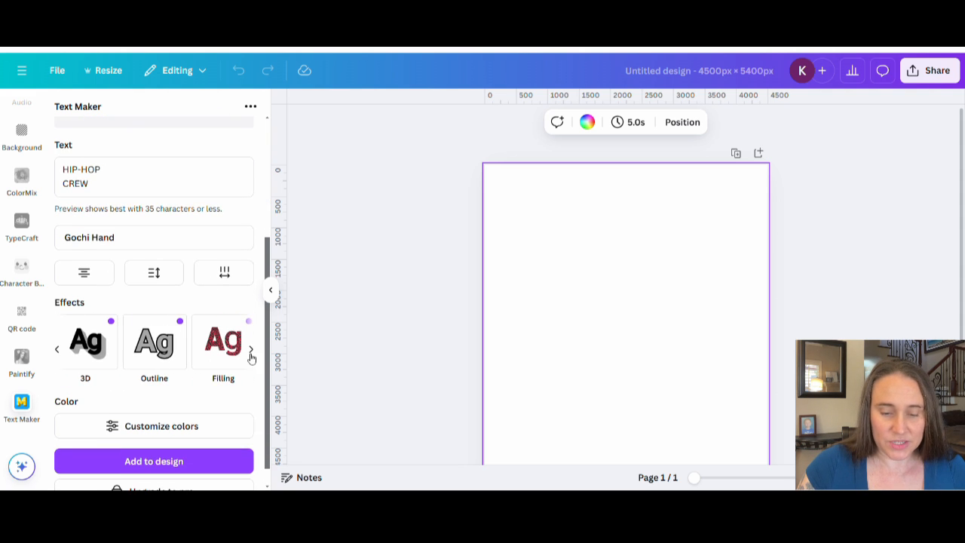
pyautogui.click(180, 359)
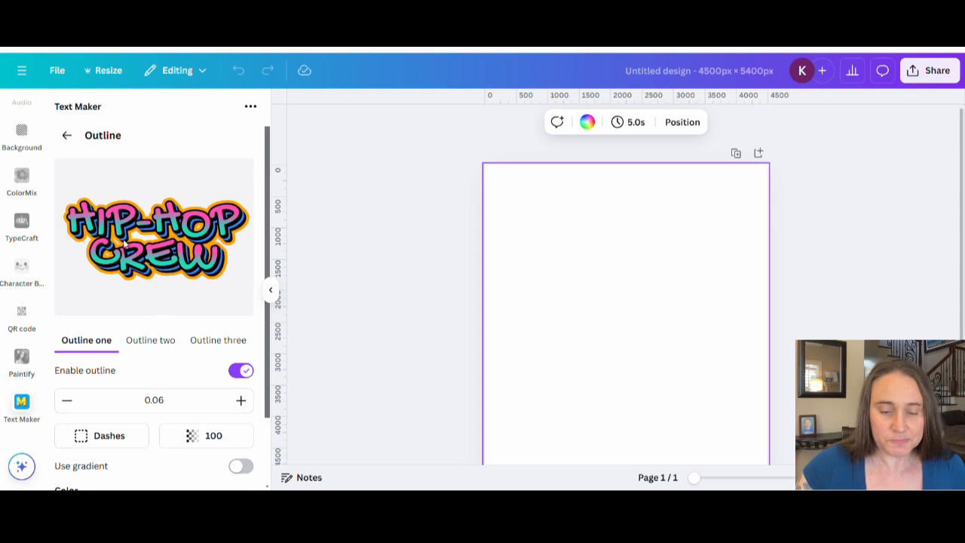
pyautogui.scroll(-2, 145, 351)
pyautogui.scroll(2, 142, 372)
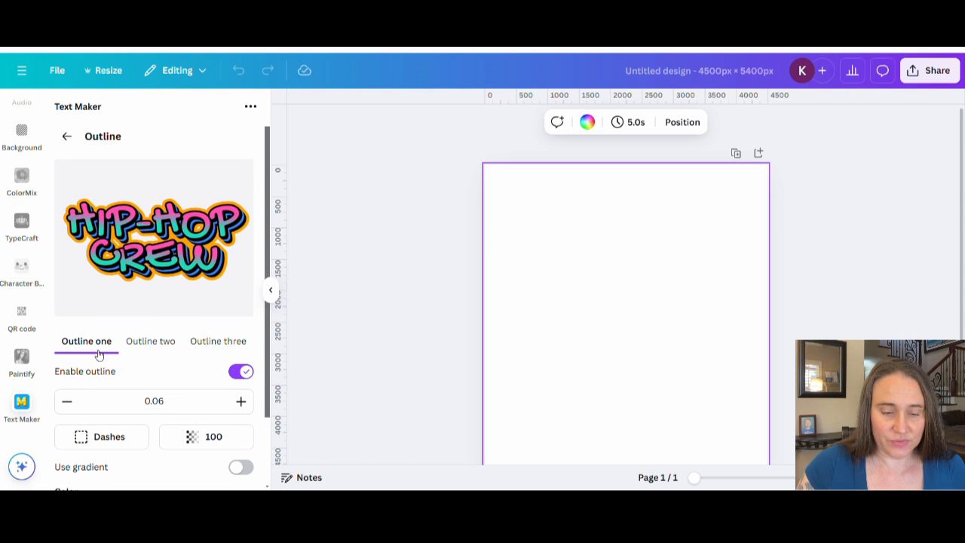
pyautogui.click(141, 341)
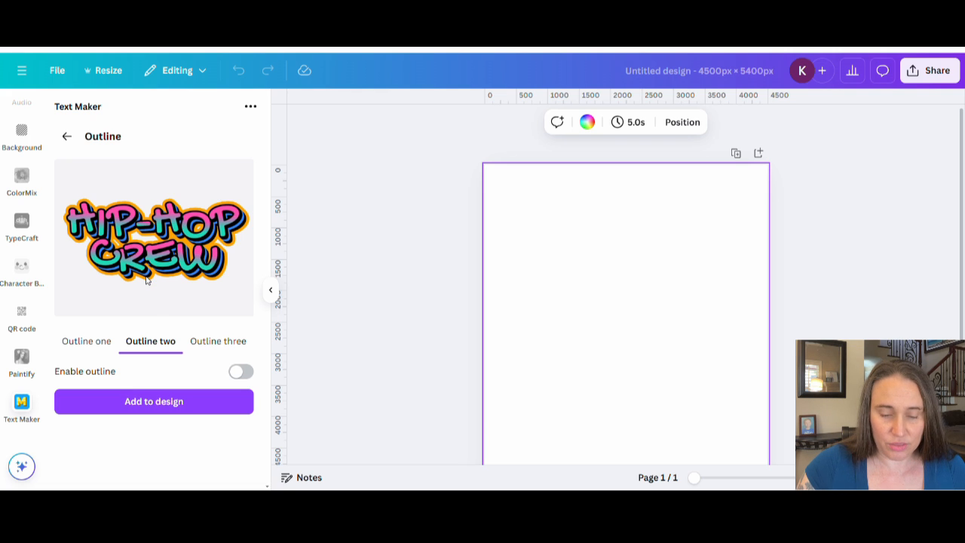
pyautogui.click(209, 342)
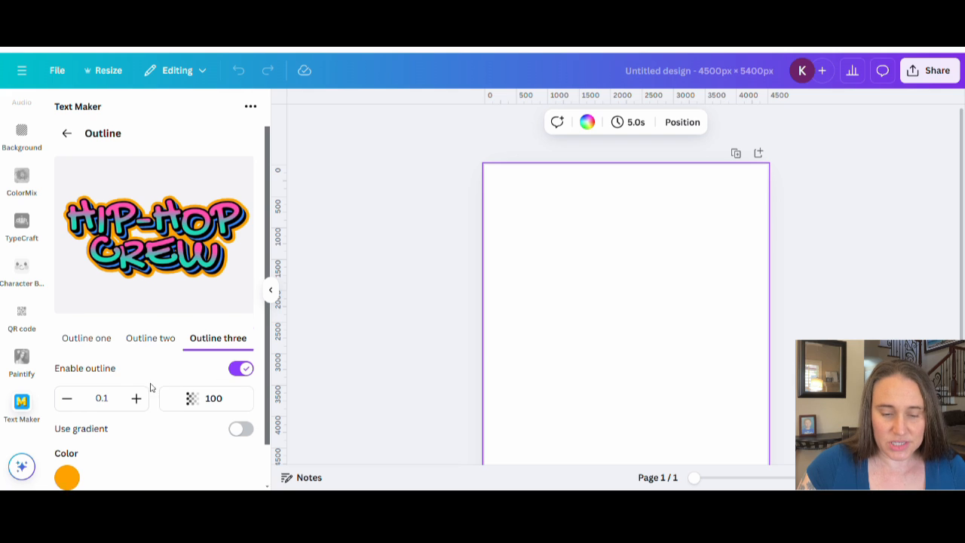
# - Change the color of outline three to the softer yellow #FFD748
pyautogui.scroll(-2, 113, 407)
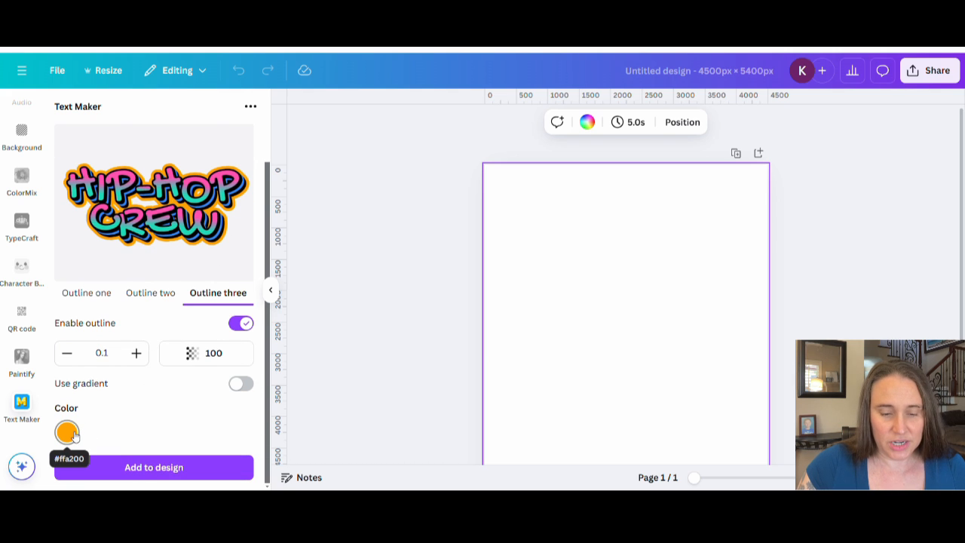
pyautogui.click(73, 432)
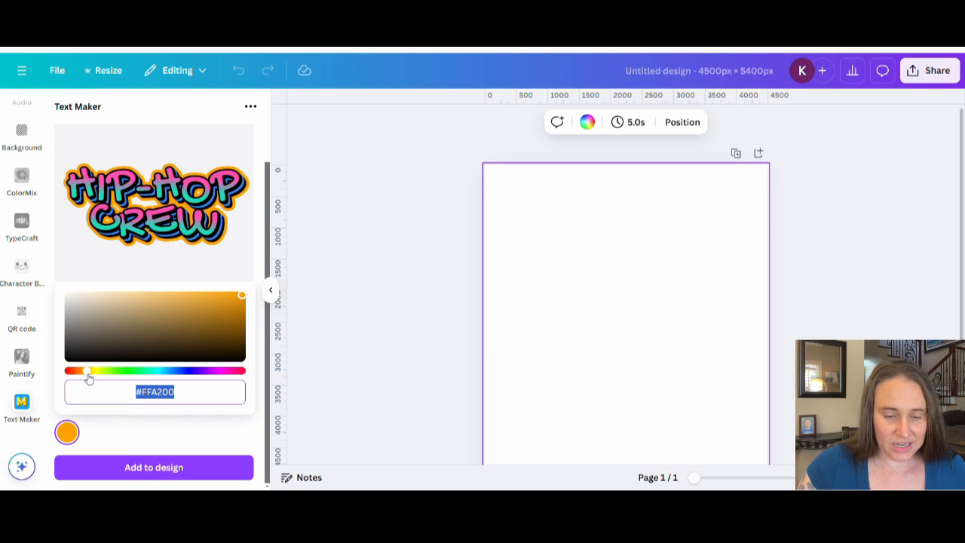
pyautogui.moveTo(88, 371); pyautogui.dragTo(90, 372)
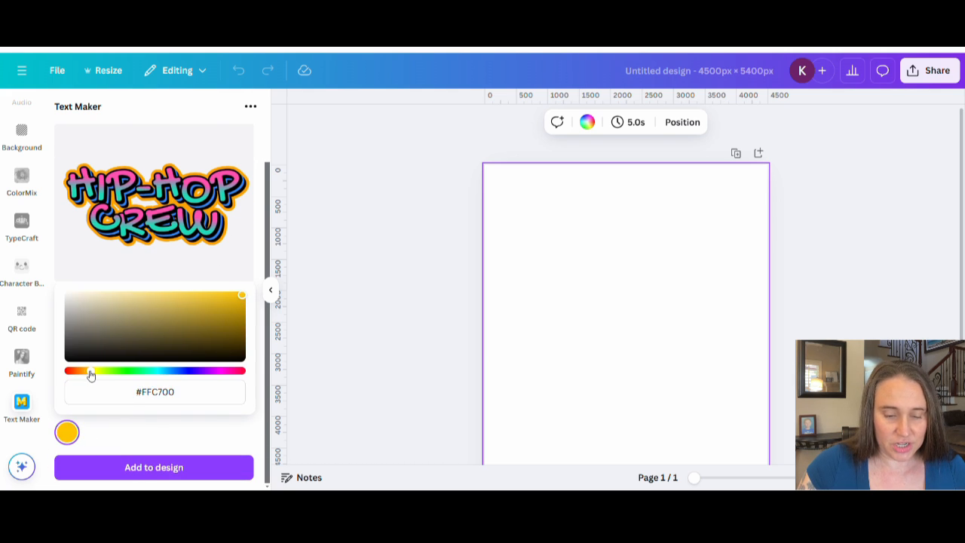
pyautogui.click(193, 295)
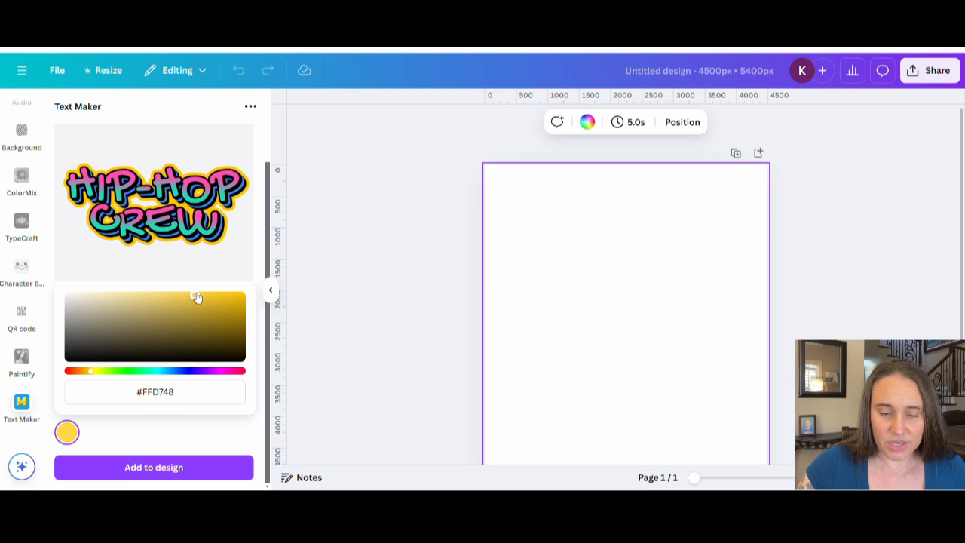
pyautogui.click(94, 372)
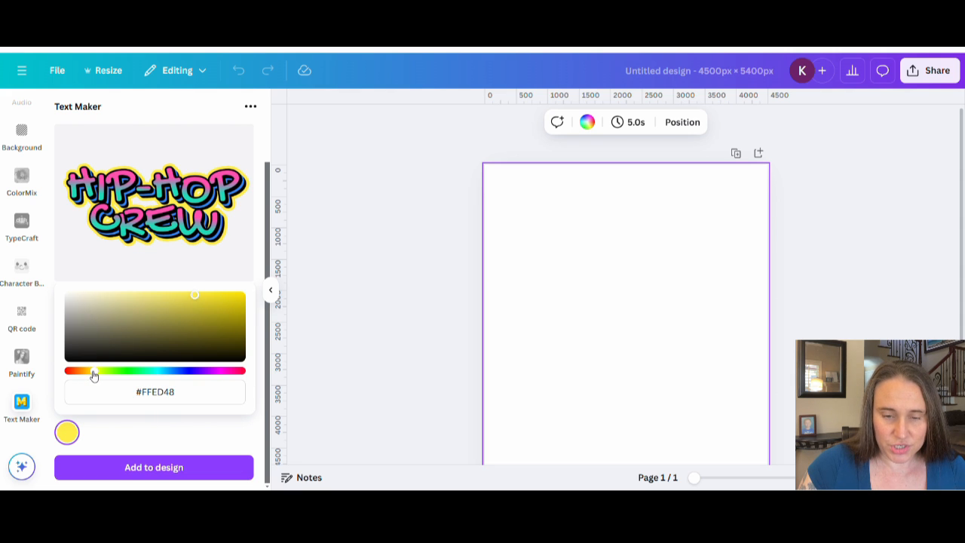
pyautogui.moveTo(93, 374); pyautogui.dragTo(91, 375)
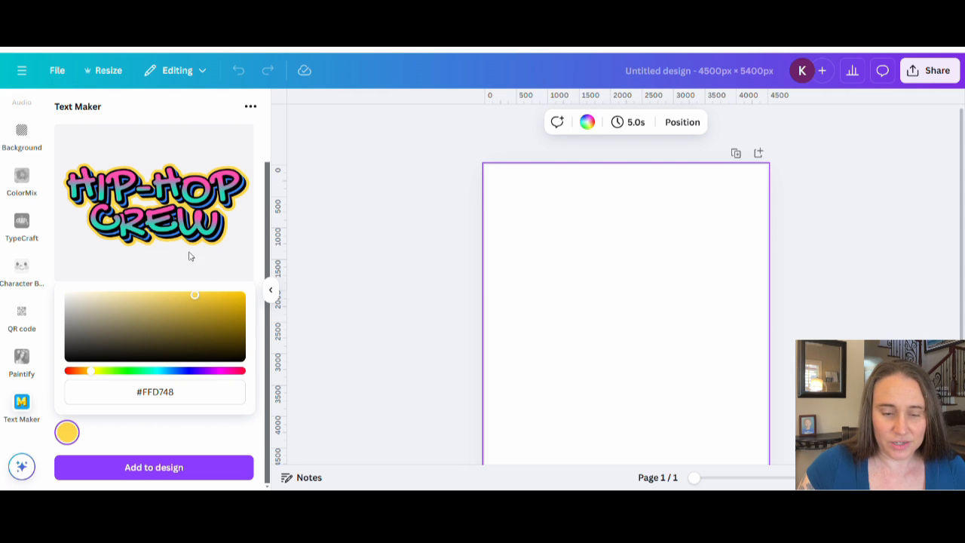
pyautogui.click(162, 438)
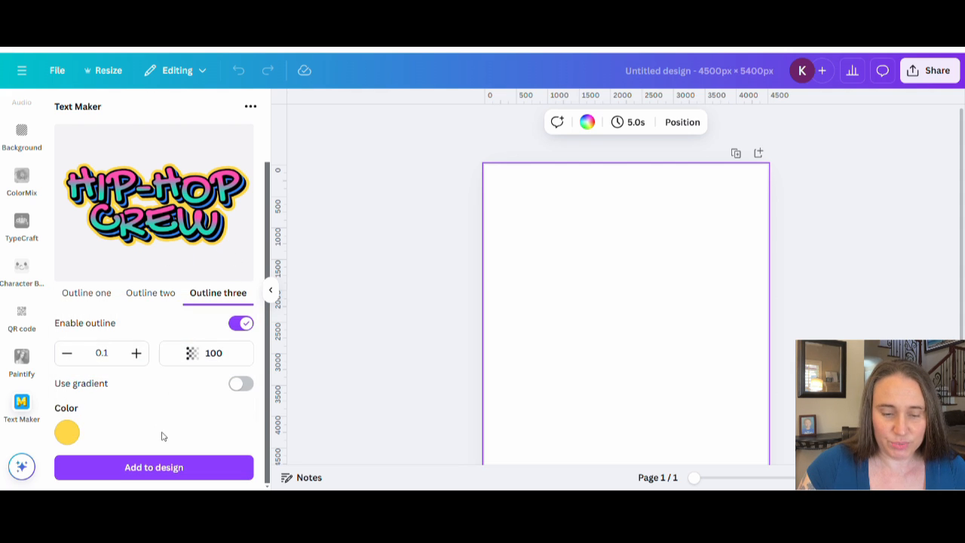
# - Review the settings of outlines two and one, and check the other lettering effects, including Jiggle
pyautogui.click(165, 298)
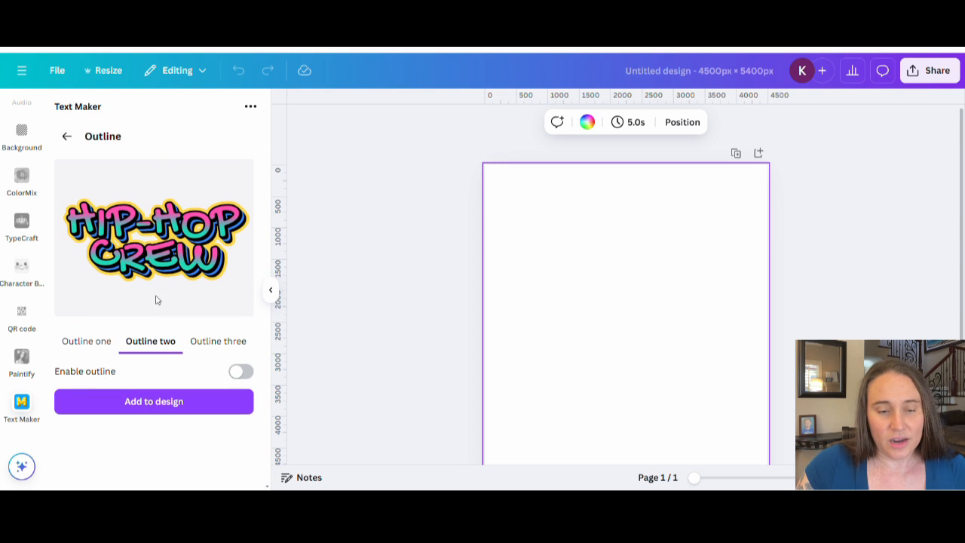
pyautogui.click(94, 345)
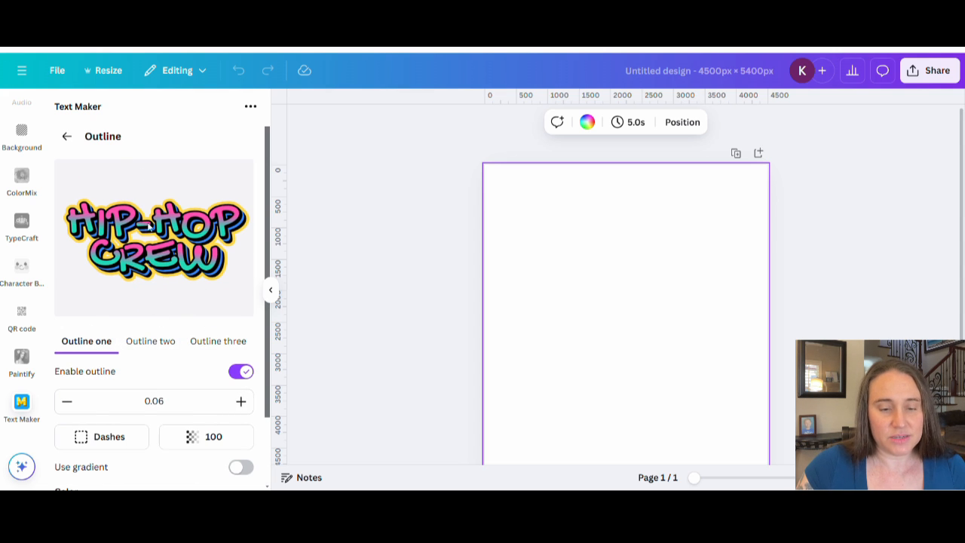
pyautogui.scroll(-2, 150, 224)
pyautogui.scroll(2, 93, 144)
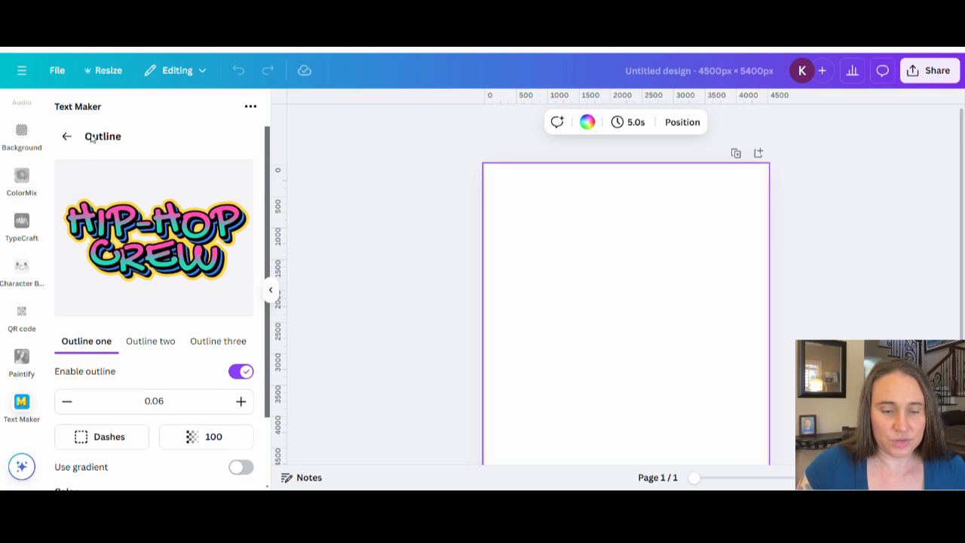
pyautogui.click(67, 138)
pyautogui.scroll(-1, 188, 273)
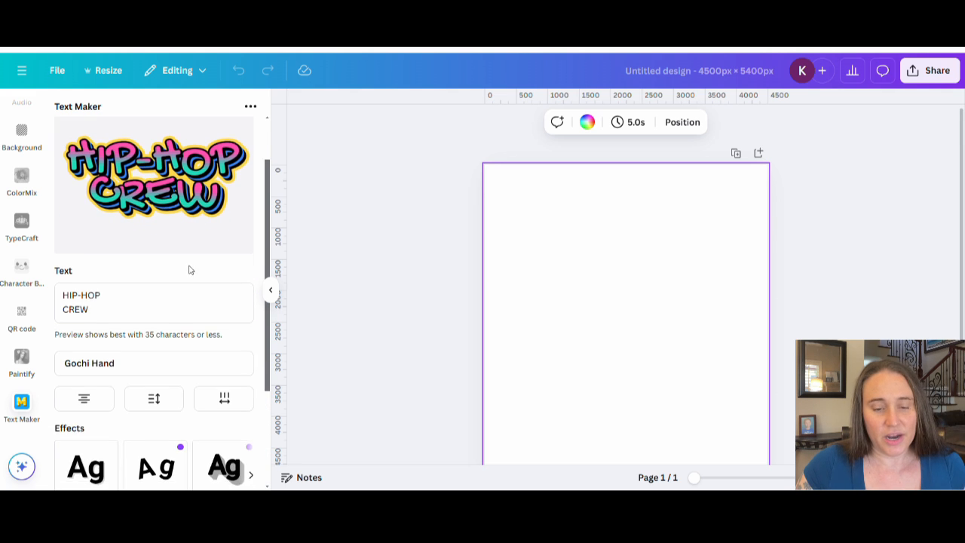
pyautogui.scroll(1, 188, 269)
pyautogui.scroll(-3, 173, 269)
pyautogui.scroll(-1, 170, 269)
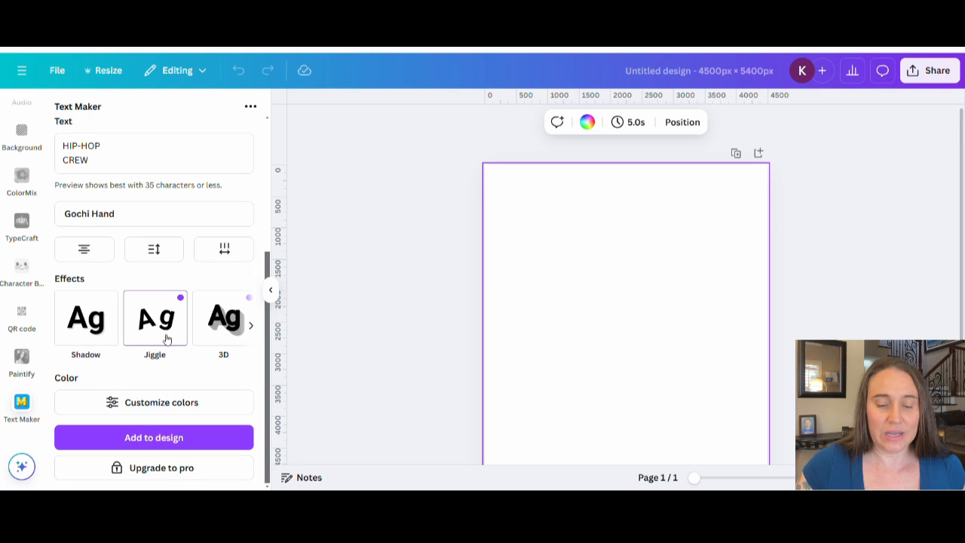
pyautogui.click(167, 322)
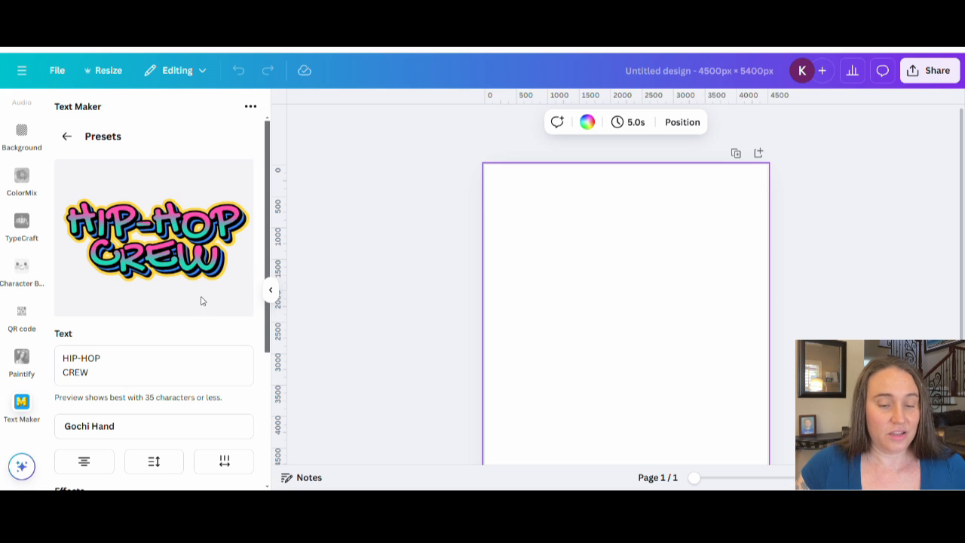
# - Add the finished HIP-HOP CREW lettering to the design in Medium quality
pyautogui.scroll(-2, 201, 293)
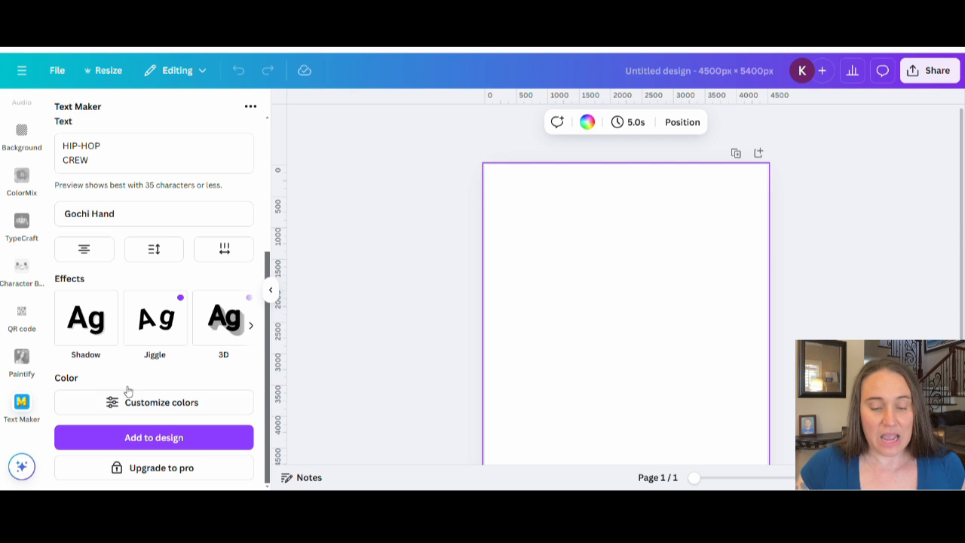
pyautogui.click(163, 439)
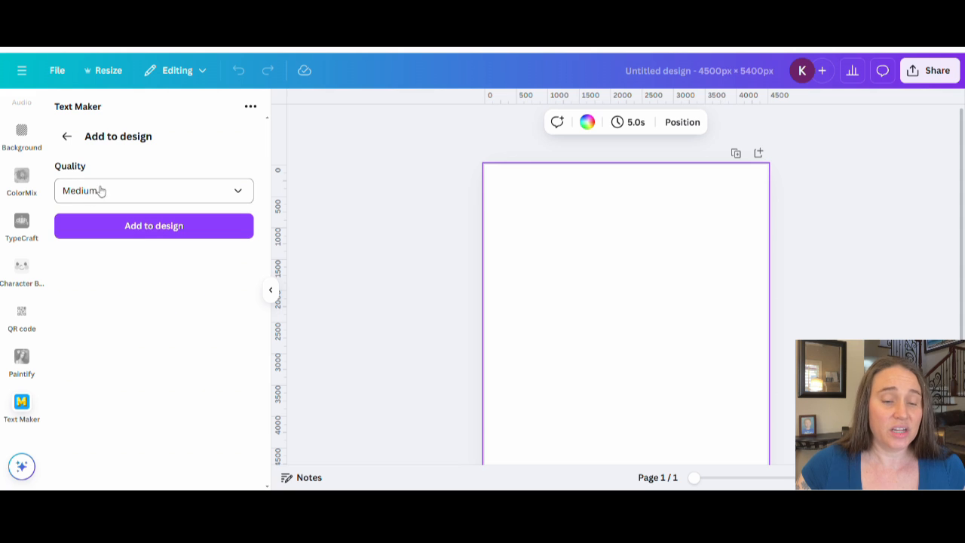
pyautogui.click(238, 193)
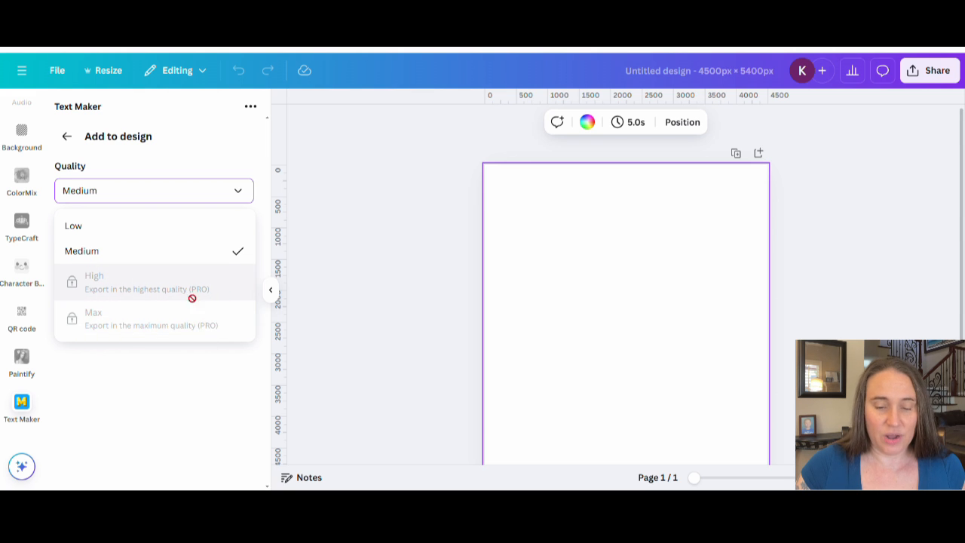
pyautogui.click(181, 197)
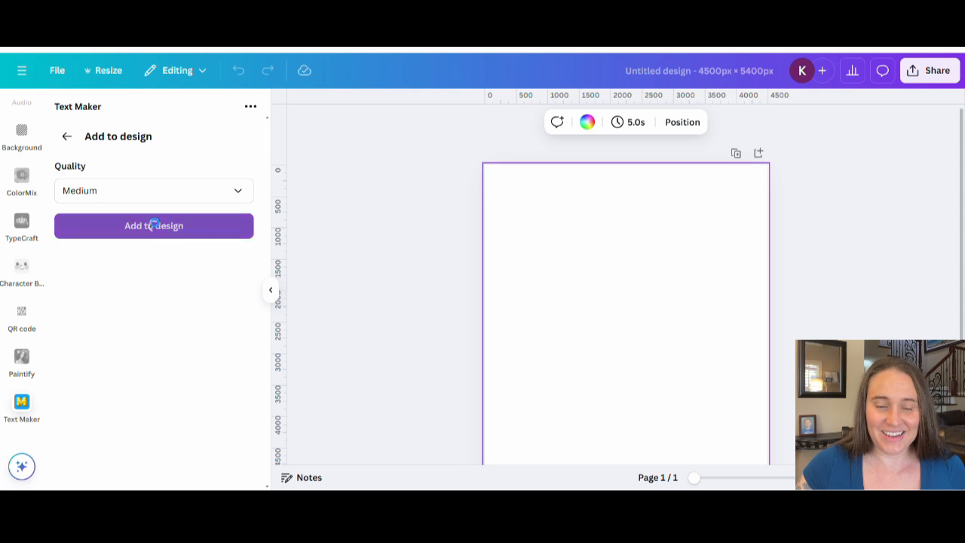
pyautogui.click(155, 228)
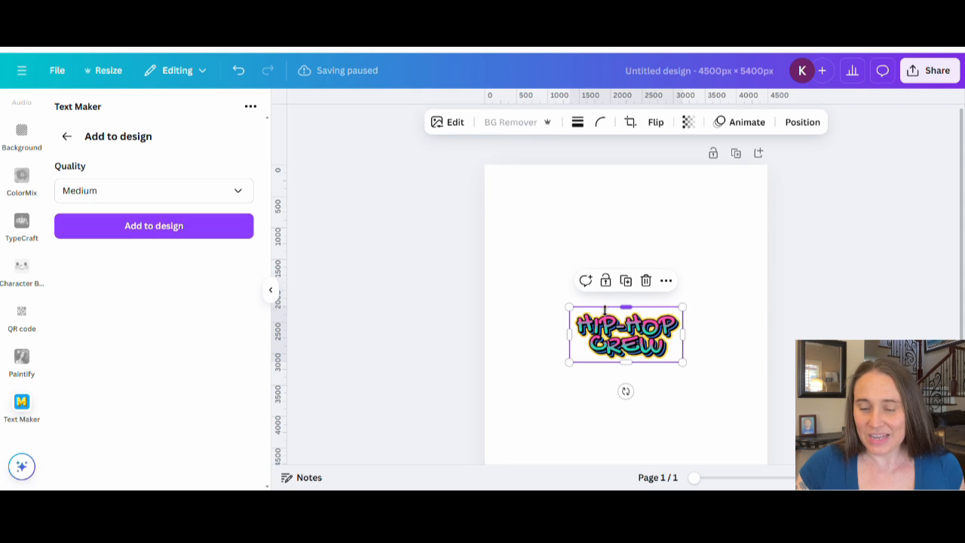
# - Enlarge the lettering on the page until it spans nearly the full page width, and deselect it
pyautogui.moveTo(568, 307); pyautogui.dragTo(490, 269)
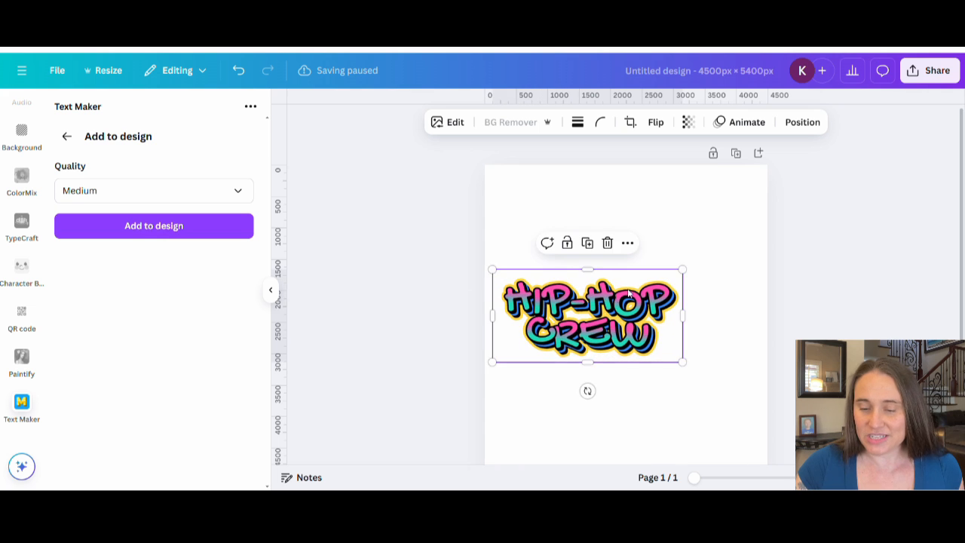
pyautogui.moveTo(685, 268); pyautogui.dragTo(738, 206)
pyautogui.click(749, 377)
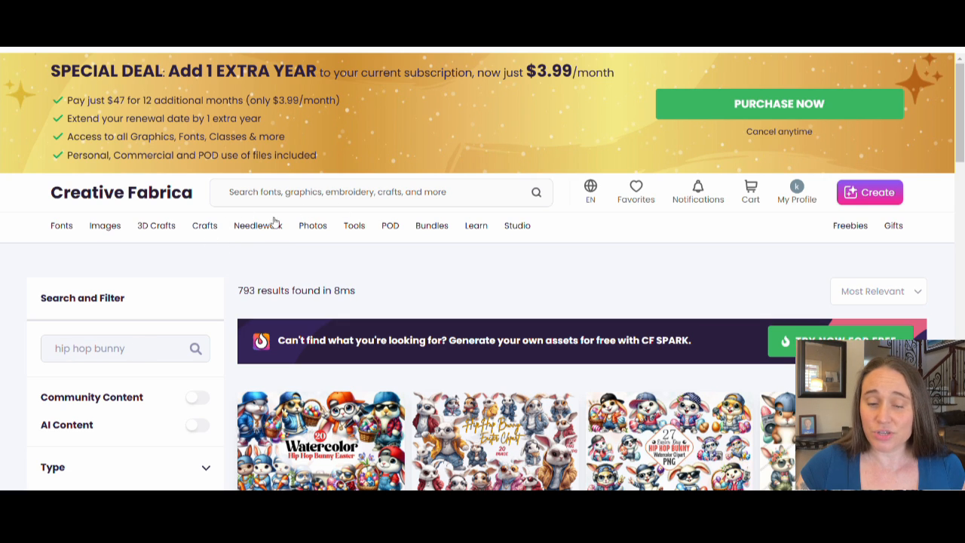
# - Switch to Creative Fabrica, limit the hip hop bunny results to the Print On Demand license, and browse the illustrations
pyautogui.scroll(-8, 135, 280)
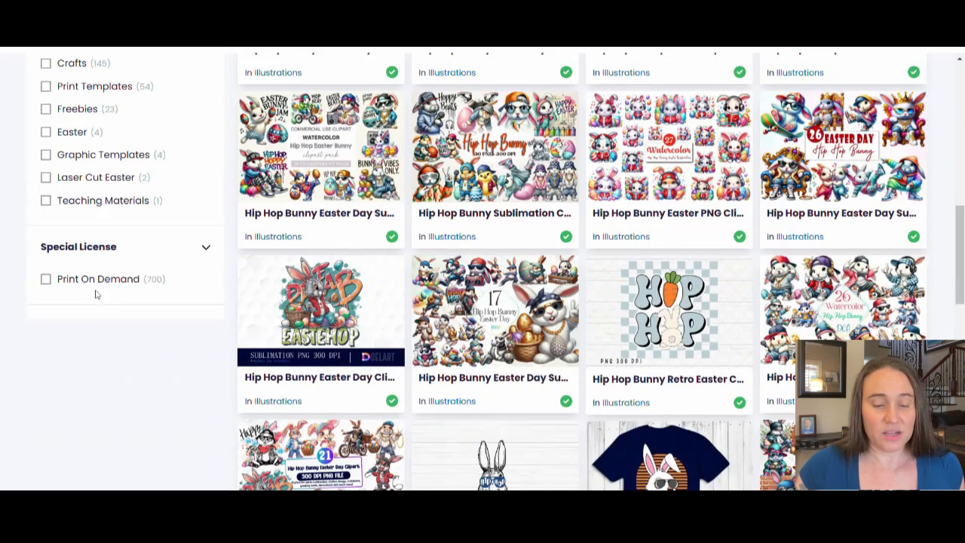
pyautogui.click(47, 280)
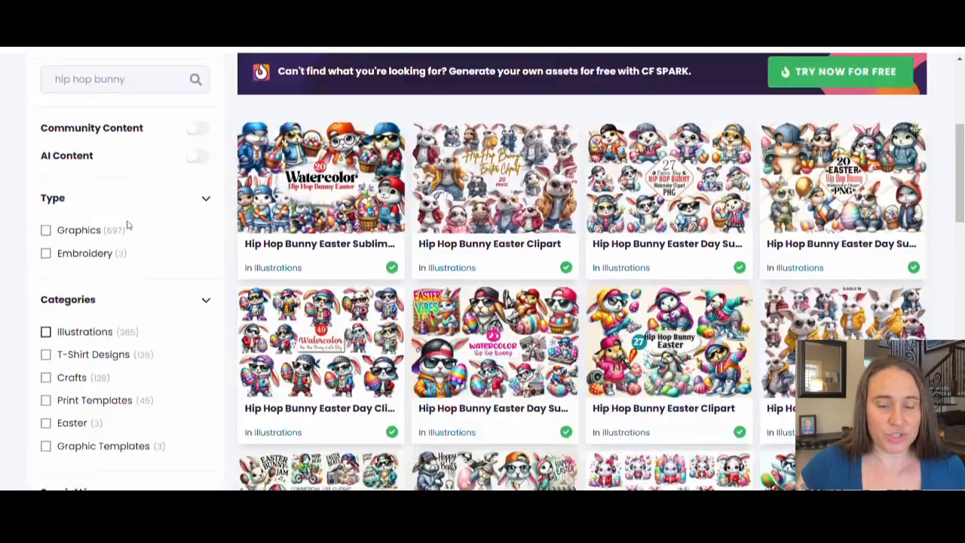
pyautogui.scroll(-3, 524, 236)
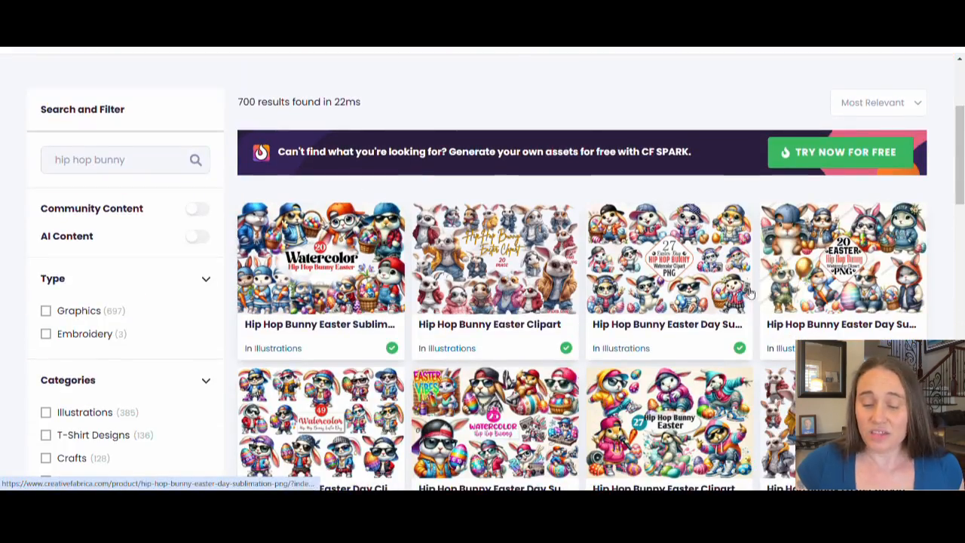
pyautogui.scroll(-3, 827, 296)
pyautogui.scroll(-2, 828, 296)
pyautogui.scroll(-5, 783, 283)
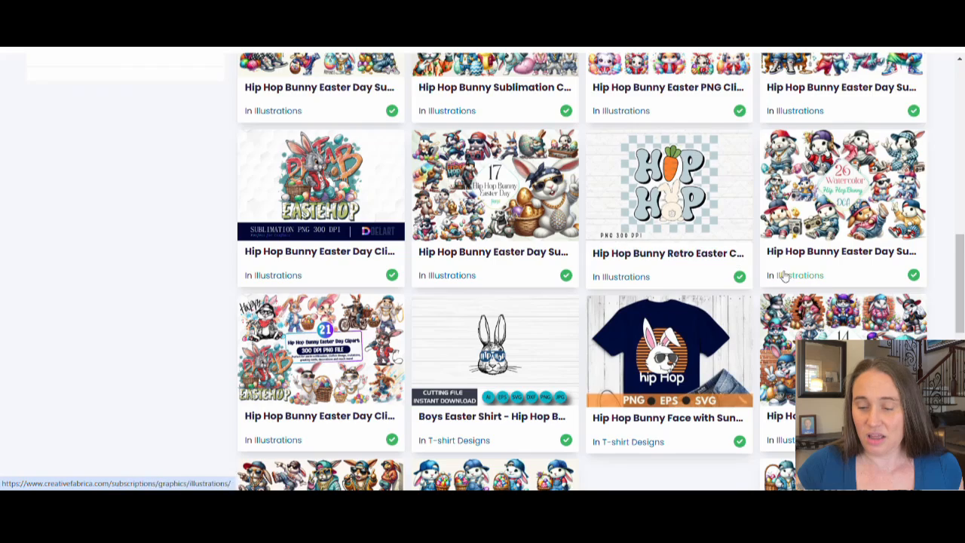
# - Find the "Hip Hop Bunny Easter Clipart" pack of 27 bunnies among the results and download it
pyautogui.scroll(-3, 776, 275)
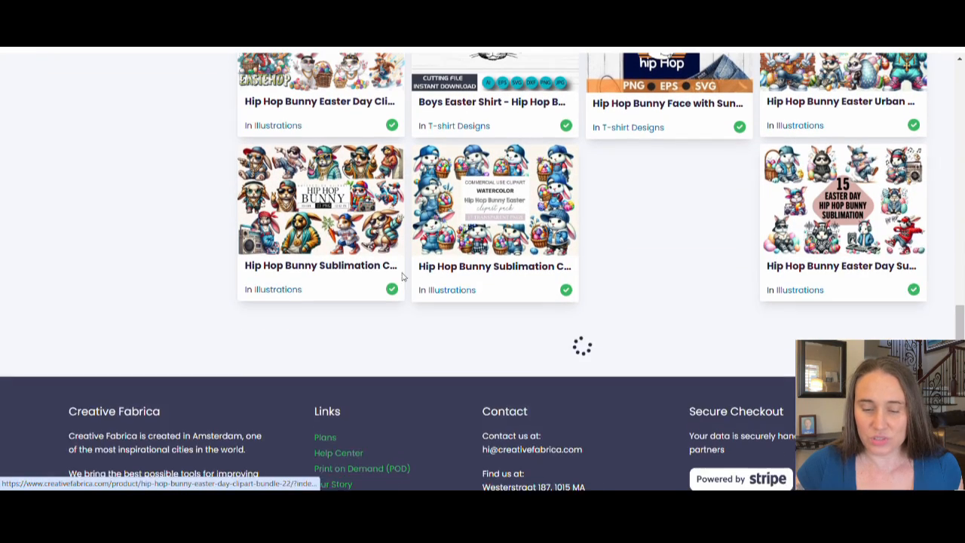
pyautogui.scroll(-3, 620, 225)
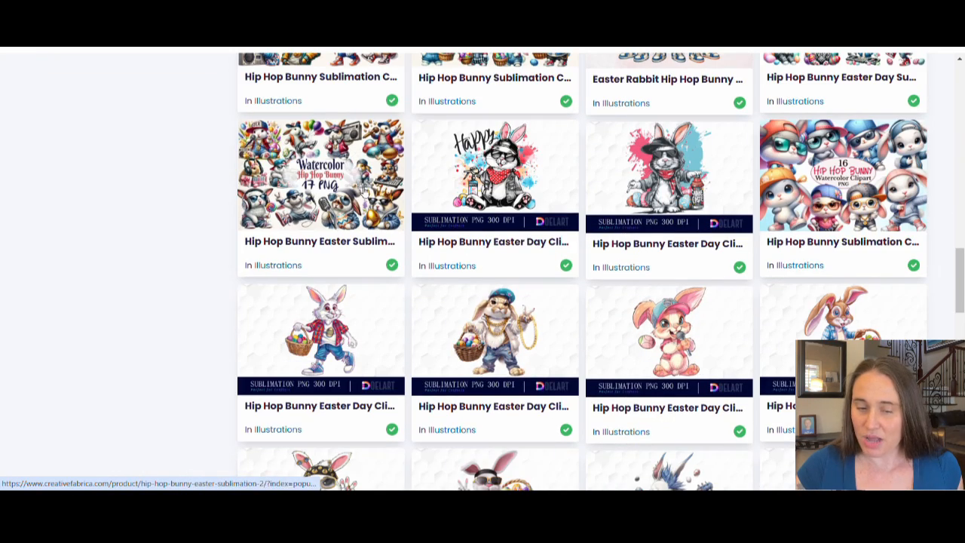
pyautogui.scroll(-4, 754, 211)
pyautogui.scroll(7, 865, 258)
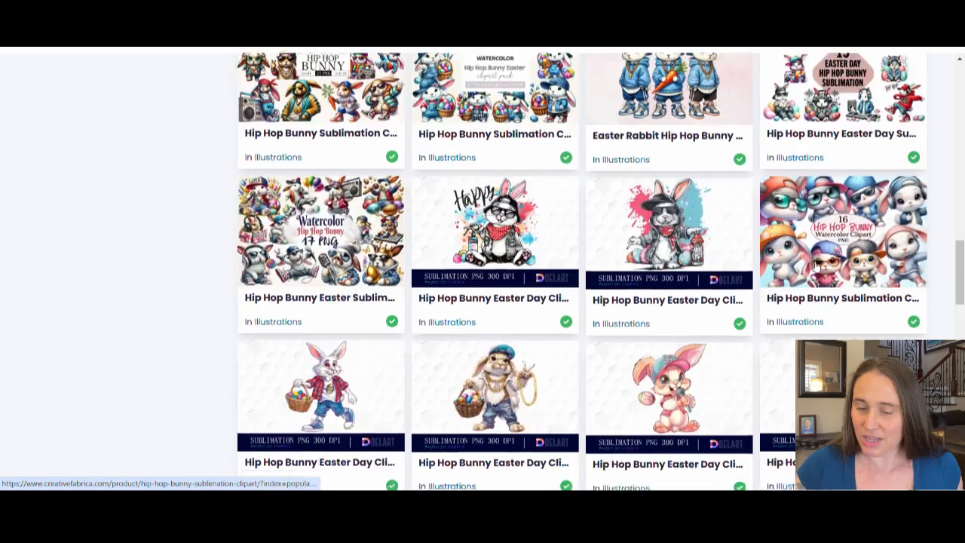
pyautogui.scroll(10, 864, 257)
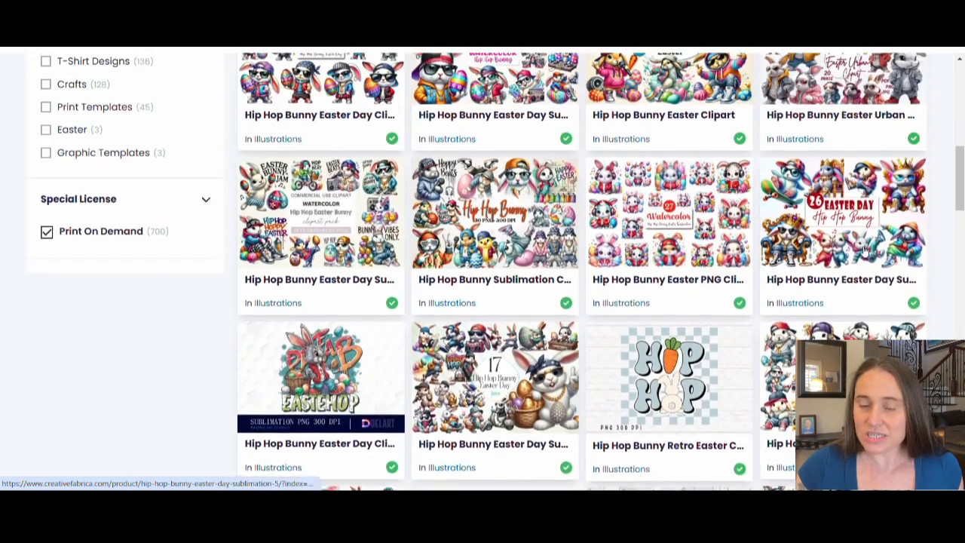
pyautogui.scroll(2, 753, 216)
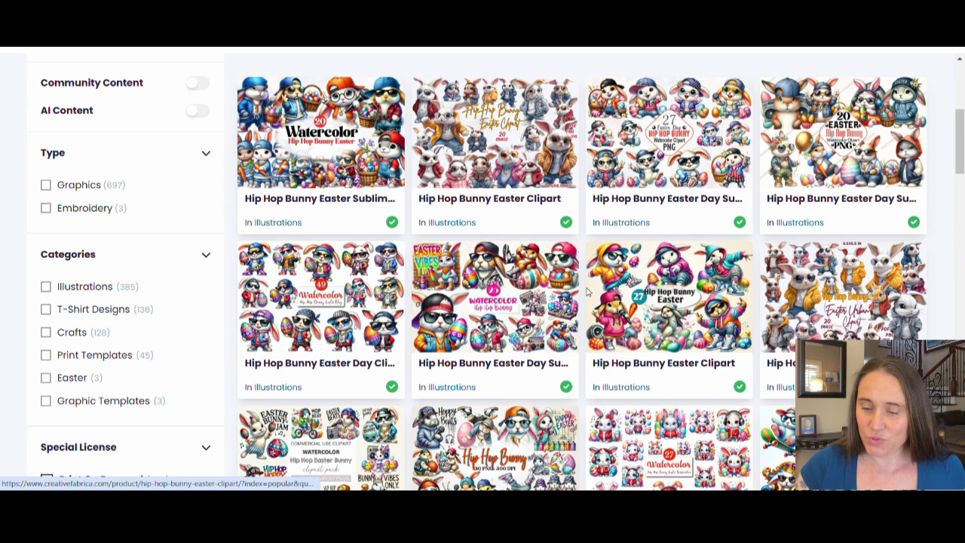
pyautogui.click(665, 321)
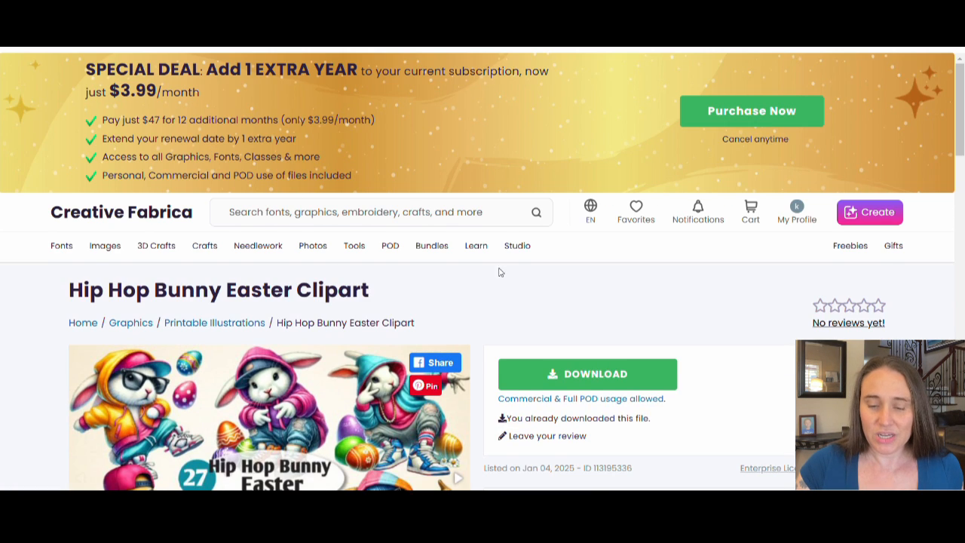
pyautogui.scroll(-2, 498, 272)
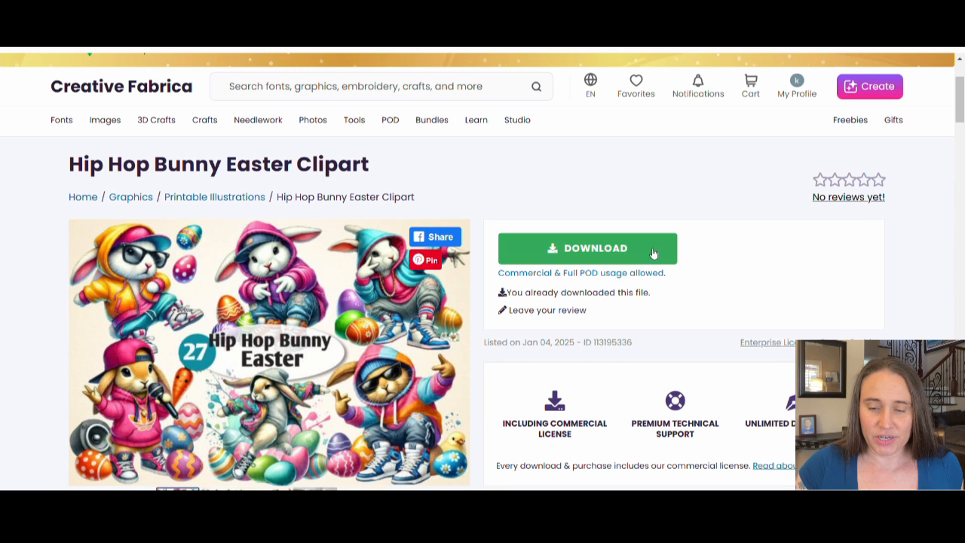
pyautogui.click(566, 256)
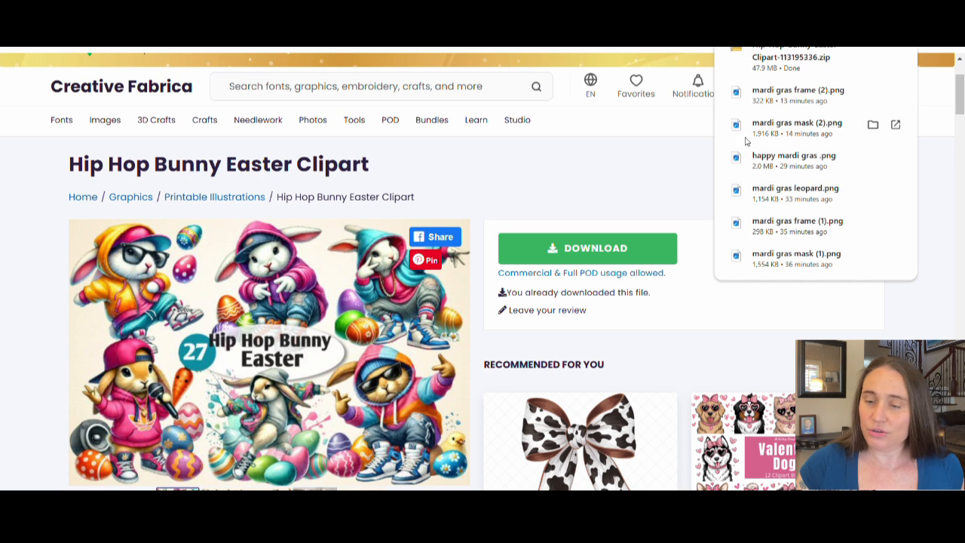
# - Open the downloaded clipart archive, preview PNG-30-01.png, and copy that file into the Downloads folder
pyautogui.click(791, 57)
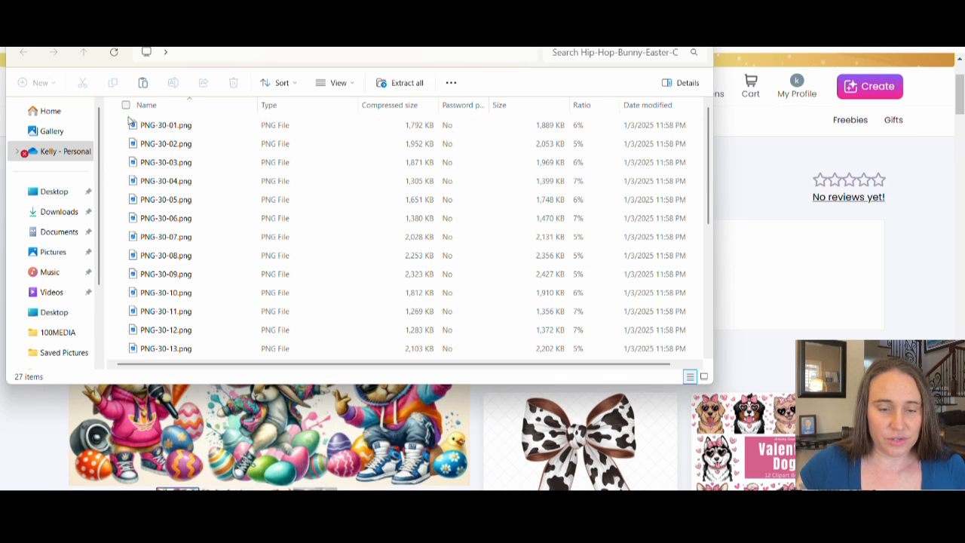
pyautogui.doubleClick(157, 125)
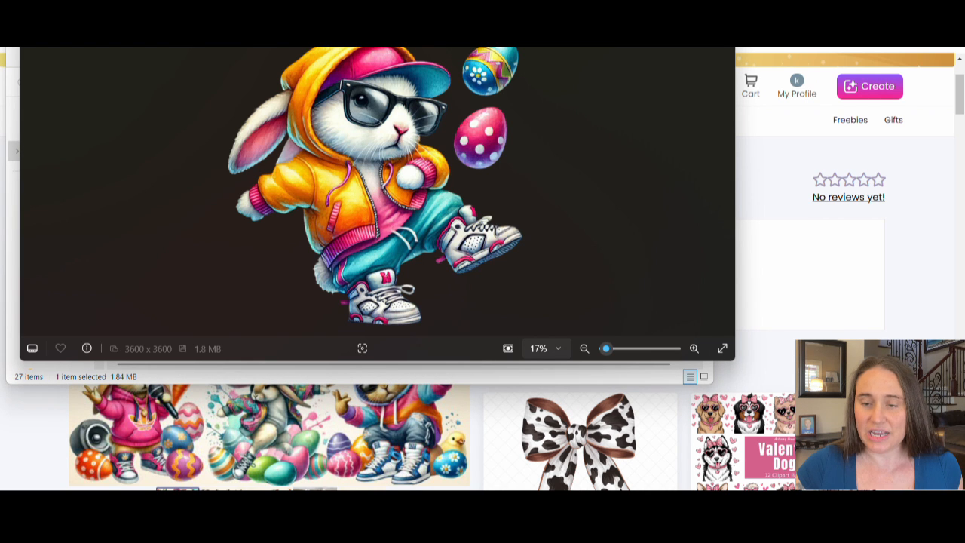
pyautogui.click(721, 22)
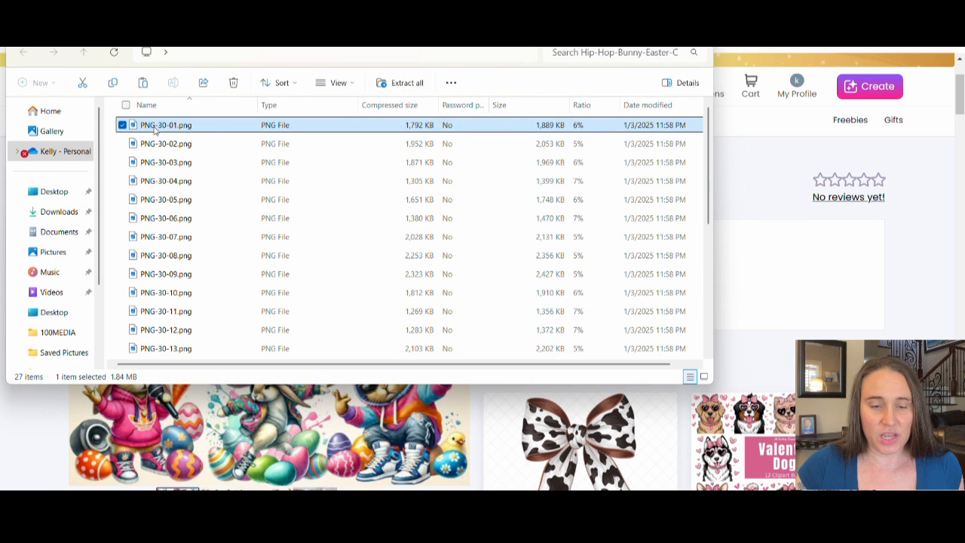
pyautogui.moveTo(155, 130); pyautogui.dragTo(55, 215)
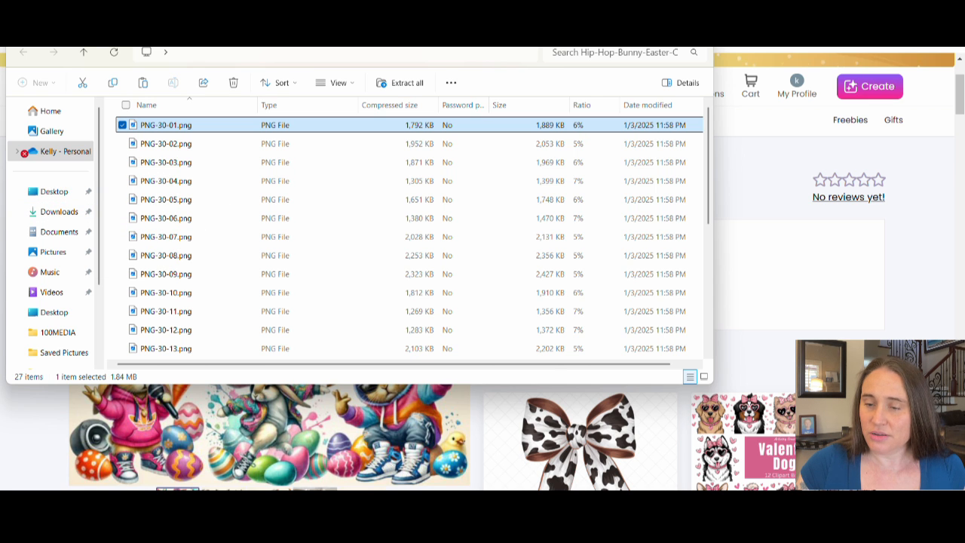
pyautogui.click(700, 26)
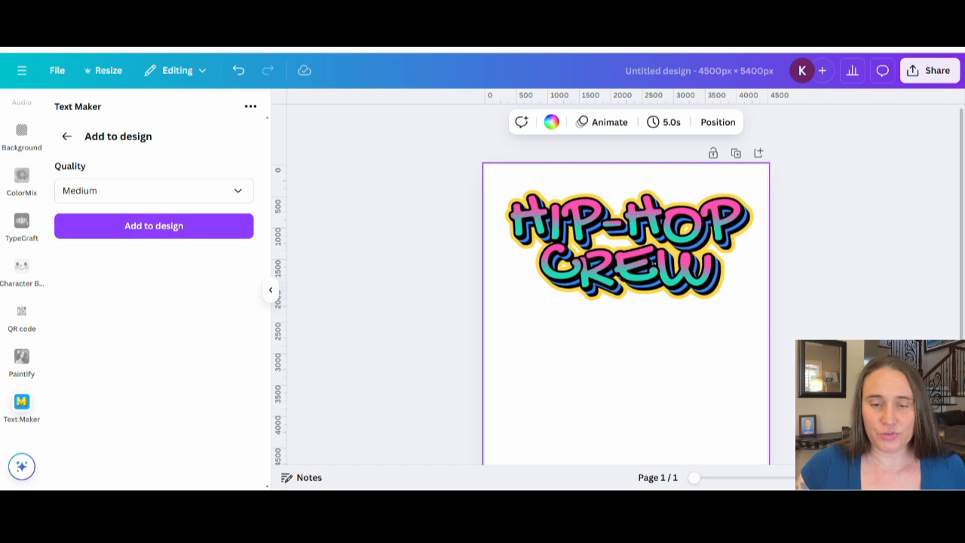
# - Upload PNG-30-01.png from the Downloads folder to the Canva design and place the bunny centred below the lettering
pyautogui.click(272, 295)
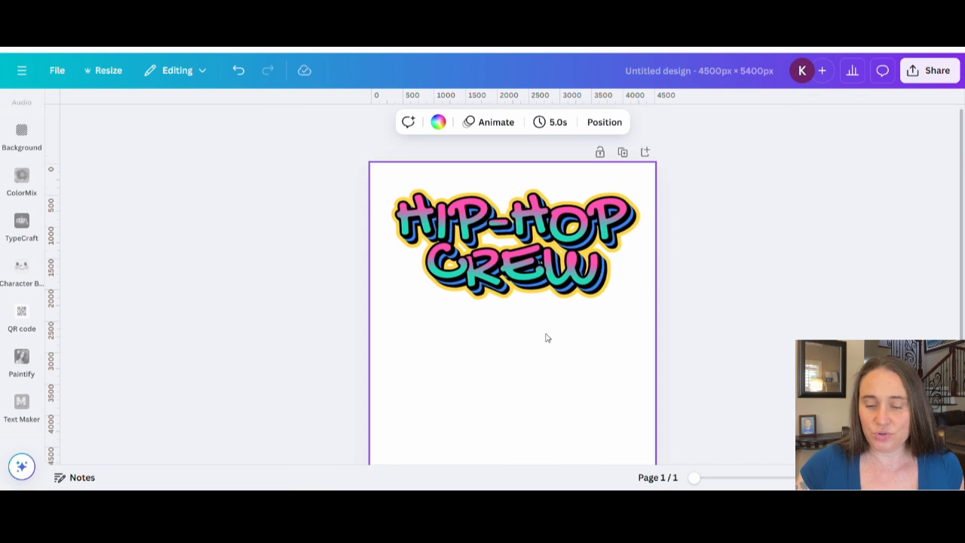
pyautogui.scroll(-1, 545, 336)
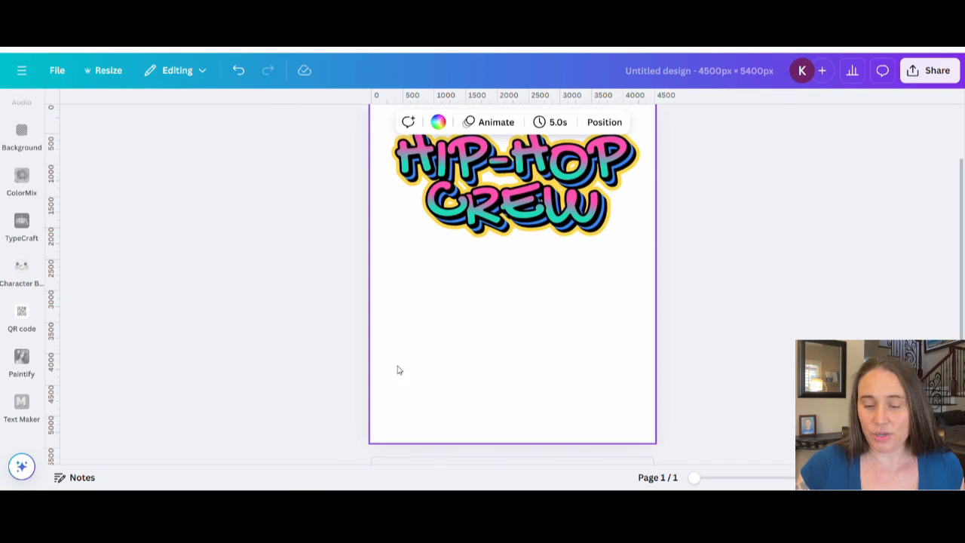
pyautogui.scroll(3, 22, 343)
pyautogui.click(23, 336)
pyautogui.scroll(2, 22, 330)
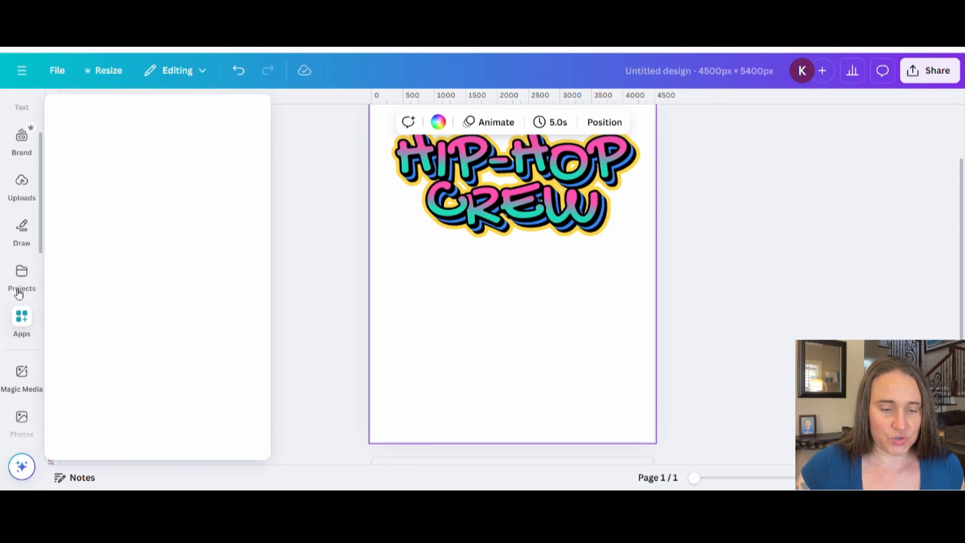
pyautogui.click(21, 184)
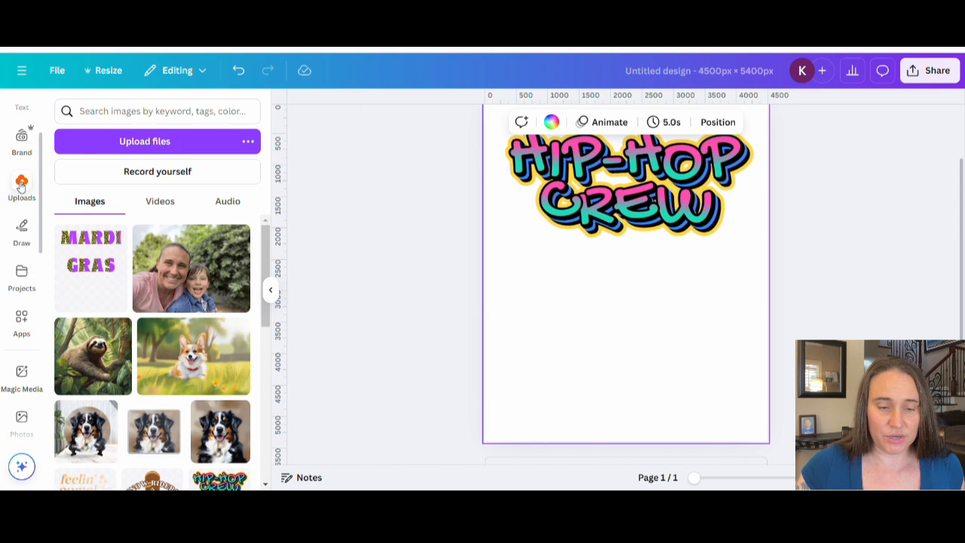
pyautogui.click(94, 141)
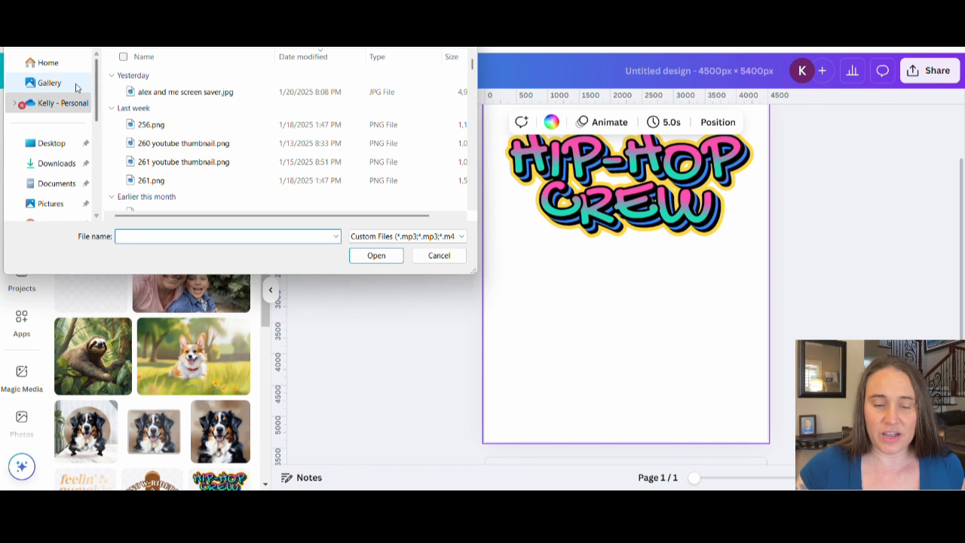
pyautogui.click(51, 169)
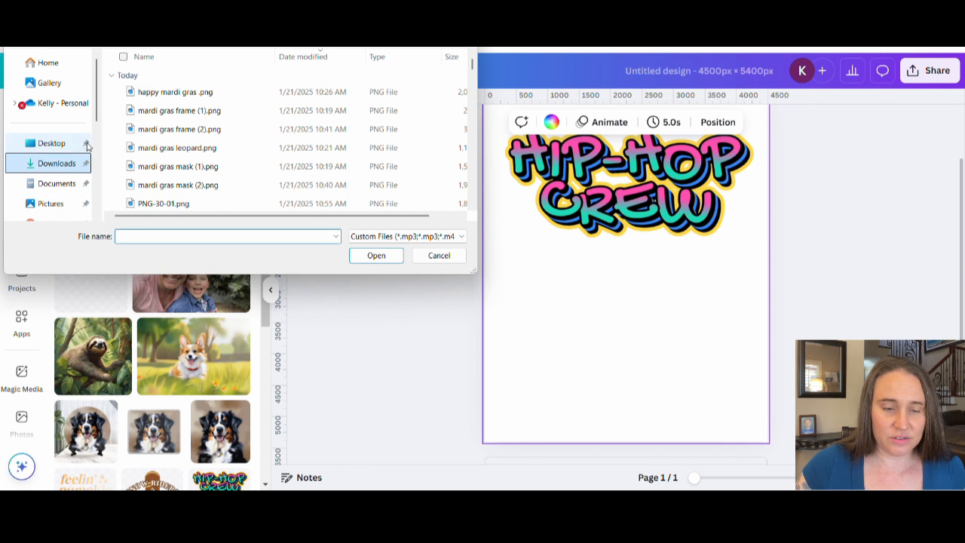
pyautogui.click(193, 95)
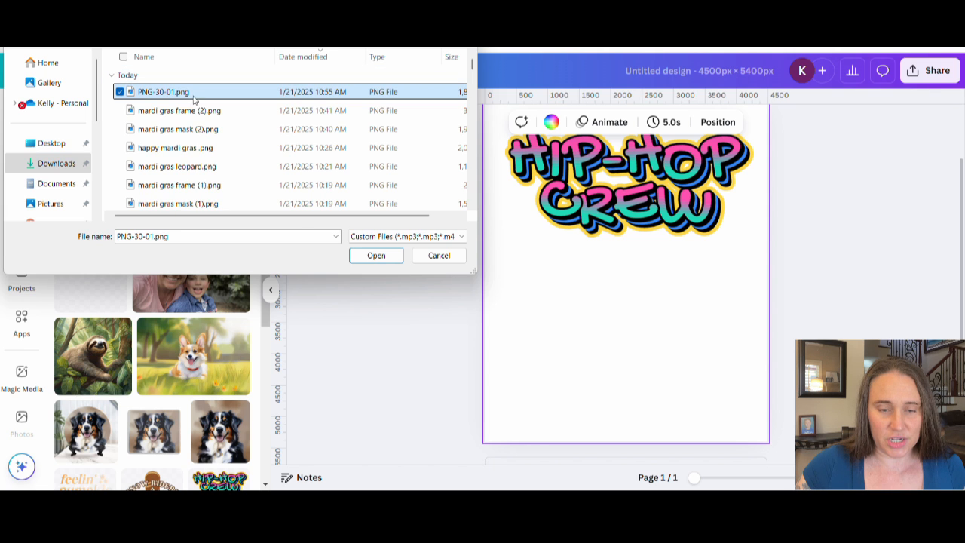
pyautogui.click(374, 255)
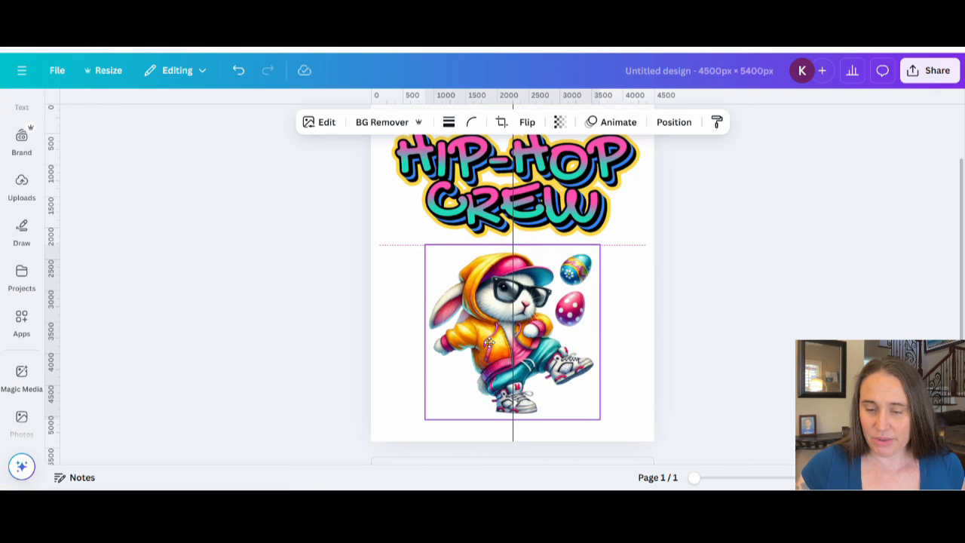
# - Move the HIP-HOP CREW lettering up closer to the page's top edge and deselect it
pyautogui.click(677, 309)
pyautogui.scroll(2, 609, 302)
pyautogui.click(540, 280)
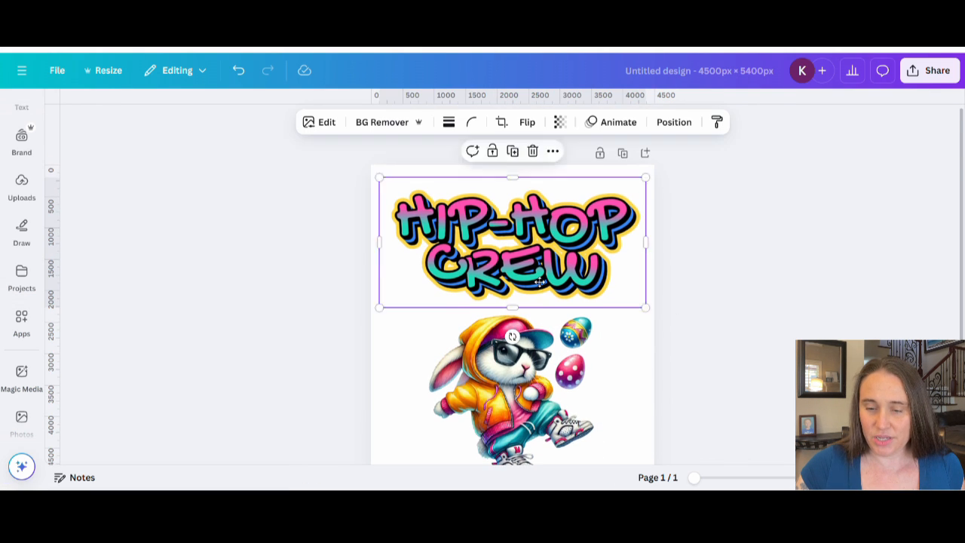
pyautogui.click(714, 281)
pyautogui.scroll(-2, 712, 280)
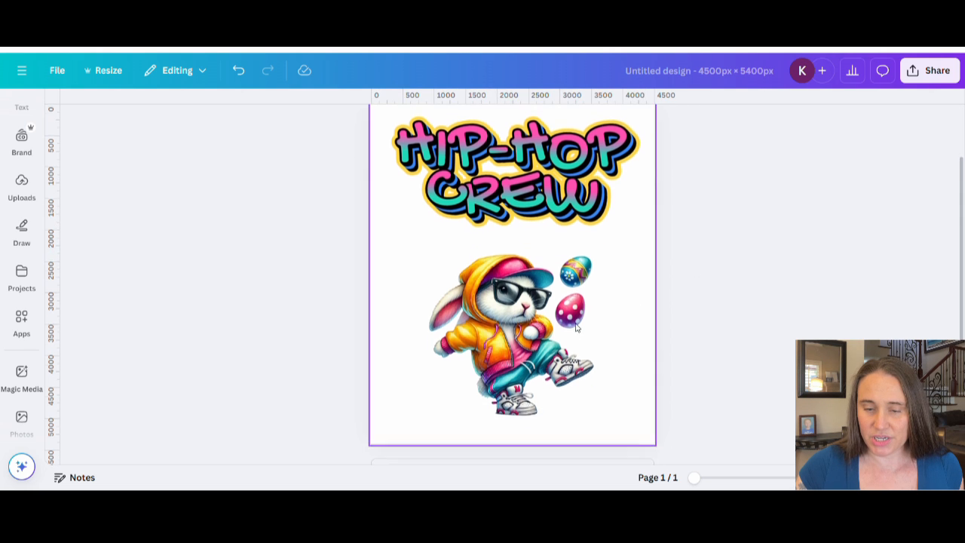
# - Enlarge the bunny graphic to about 3,190 × 3,190 px and centre it horizontally beneath the lettering
pyautogui.click(518, 332)
pyautogui.moveTo(605, 239); pyautogui.dragTo(625, 219)
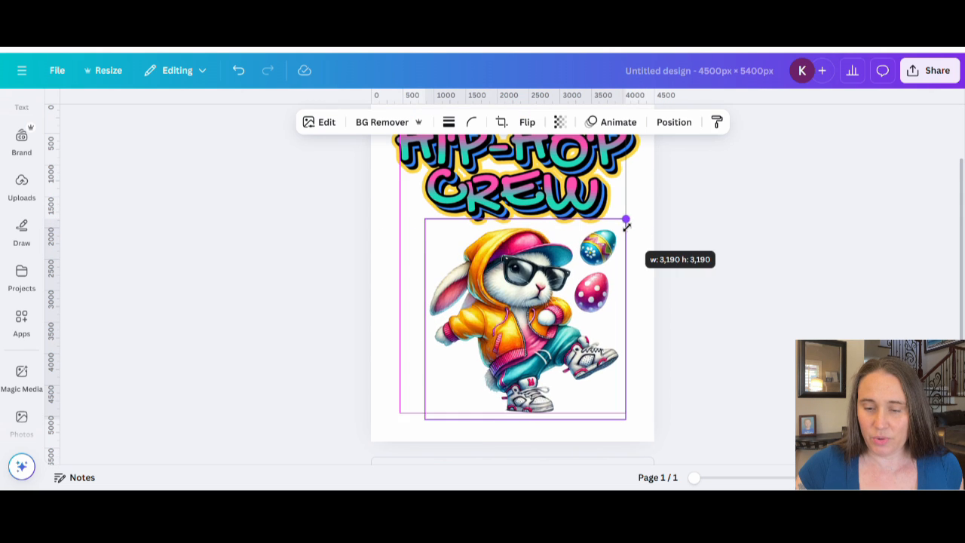
pyautogui.moveTo(566, 325); pyautogui.dragTo(553, 332)
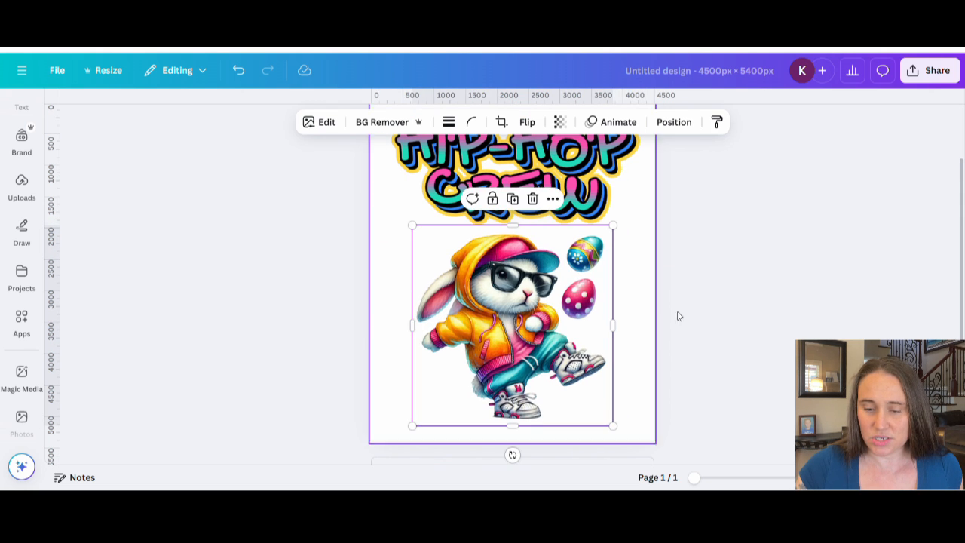
# - Review how the lettering and the bunny graphic look together over the whole page
pyautogui.scroll(1, 700, 298)
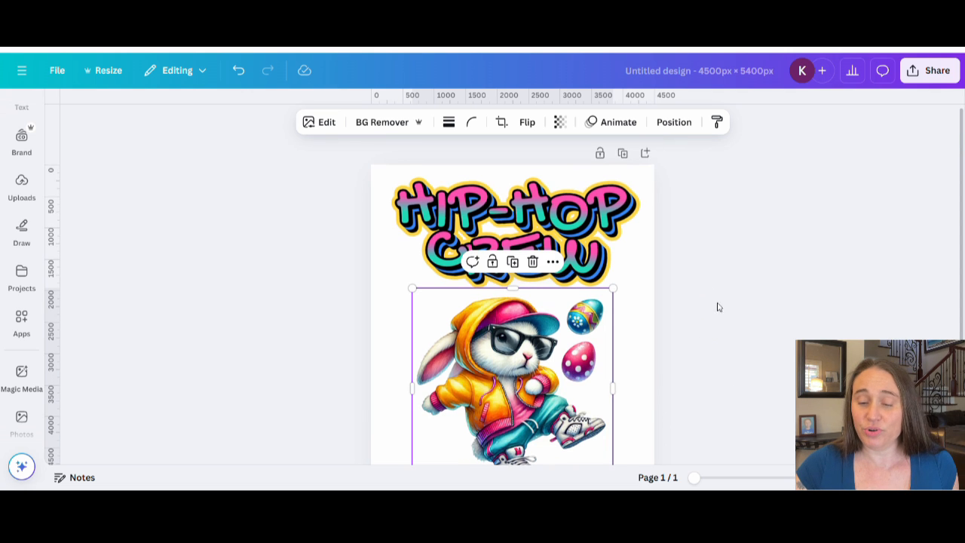
pyautogui.scroll(-1, 717, 301)
pyautogui.scroll(1, 735, 306)
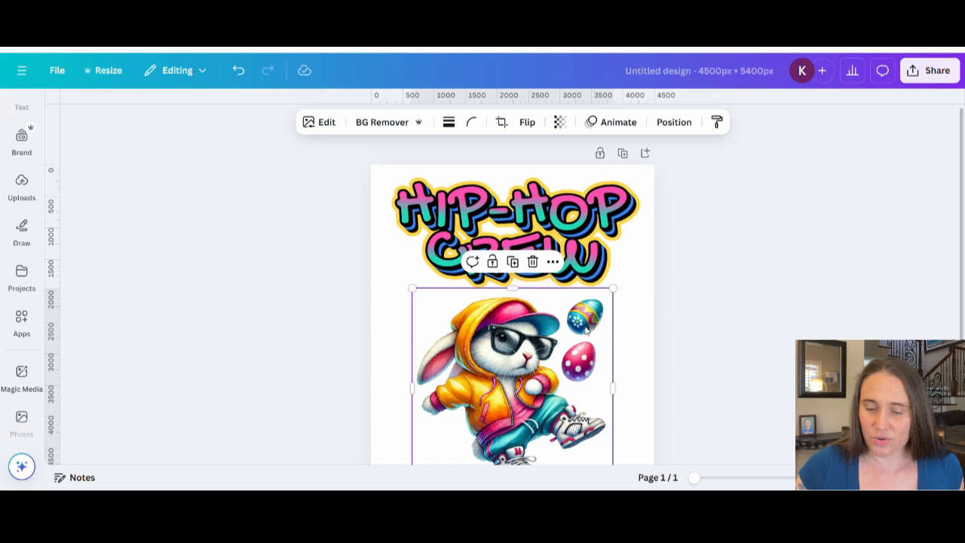
pyautogui.click(687, 275)
pyautogui.scroll(-2, 688, 276)
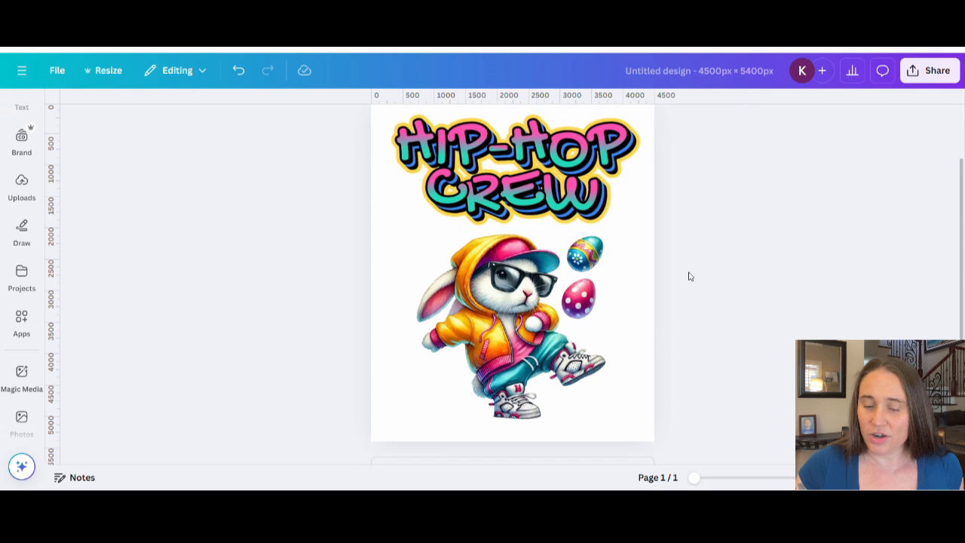
pyautogui.scroll(1, 689, 278)
pyautogui.scroll(-1, 689, 278)
pyautogui.scroll(1, 689, 278)
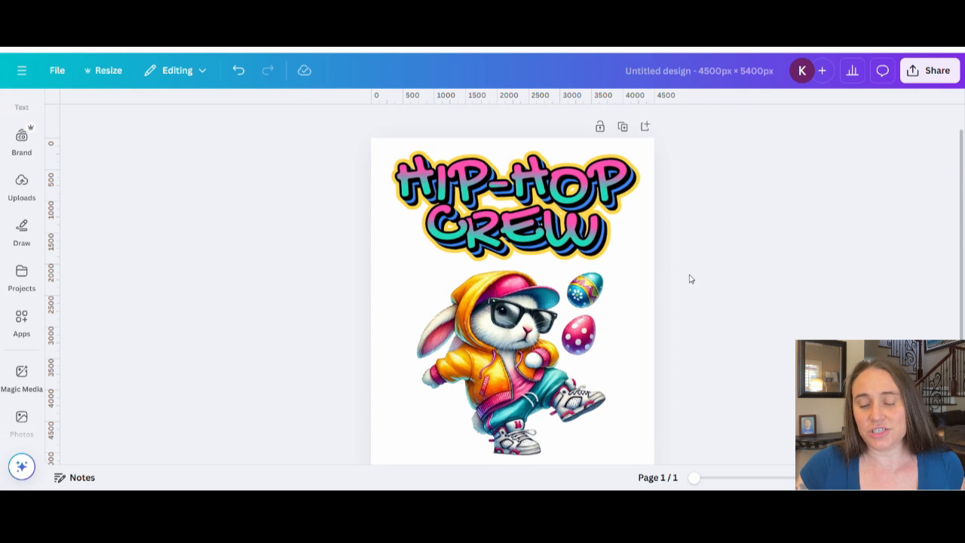
pyautogui.scroll(-1, 689, 281)
pyautogui.scroll(1, 687, 282)
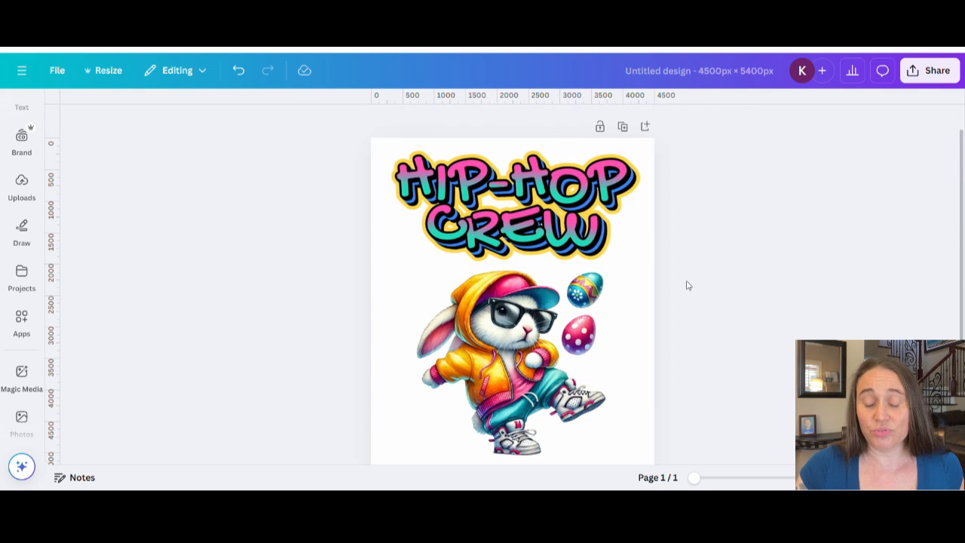
pyautogui.click(563, 193)
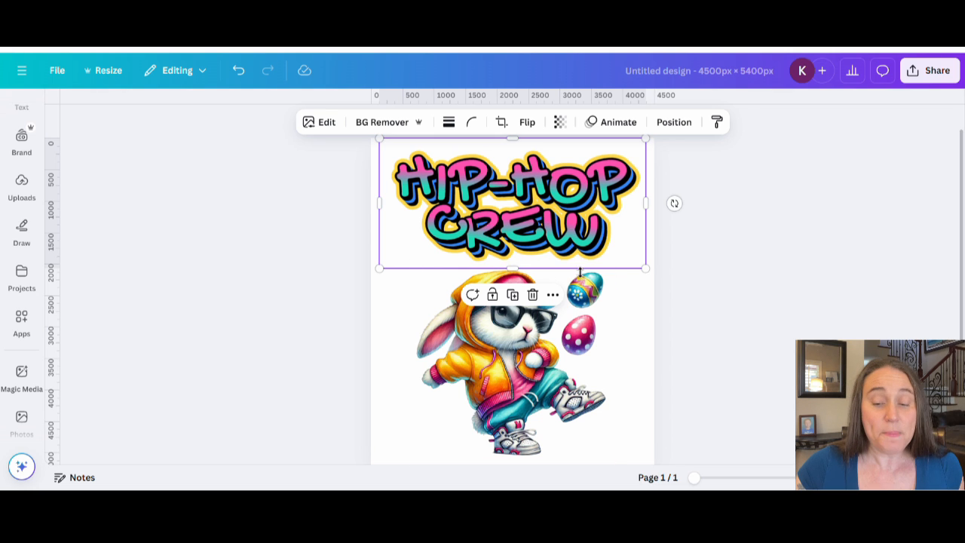
pyautogui.click(632, 347)
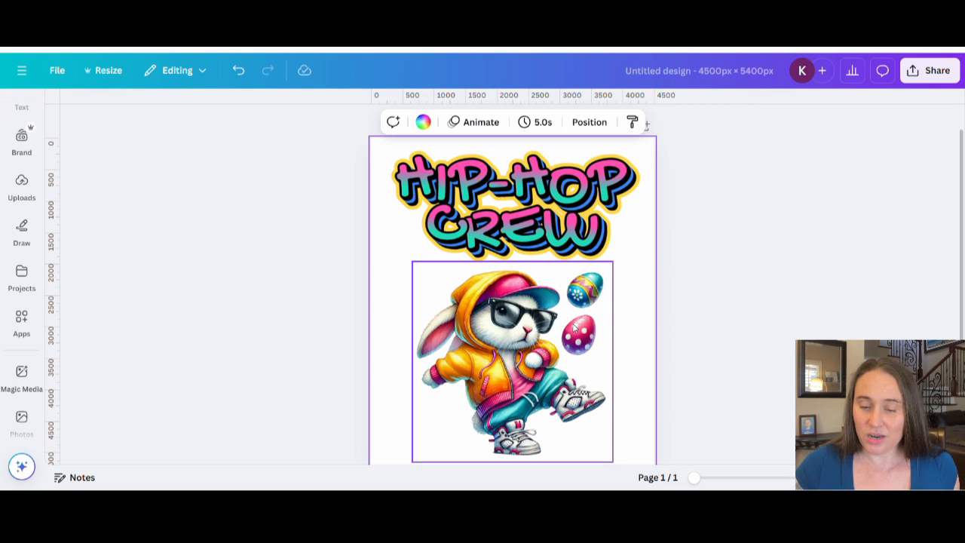
# - Paste the copied dark brown circle, shrink it to a small swatch, and place it above the bunny's ear beside the hood
pyautogui.hotkey('ctrl', 'v')
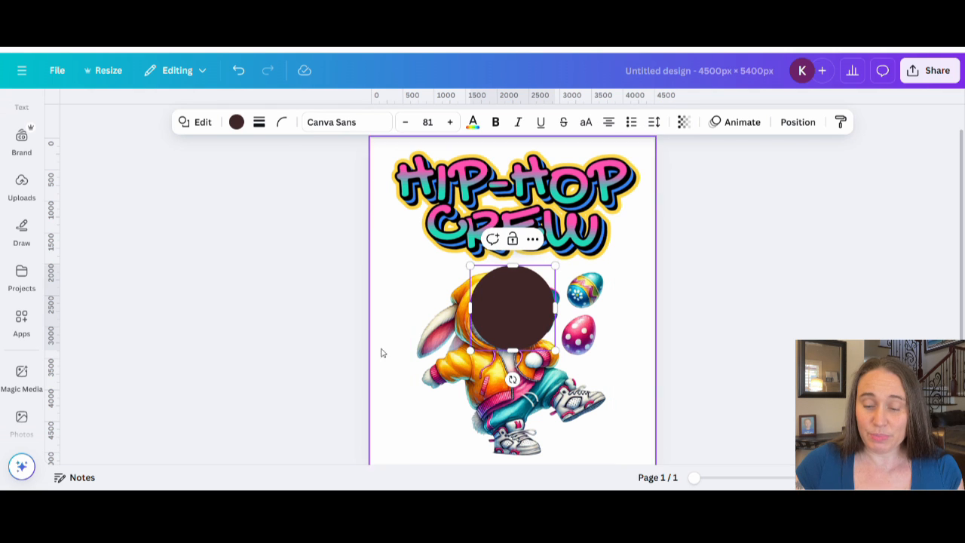
pyautogui.moveTo(508, 317); pyautogui.dragTo(434, 332)
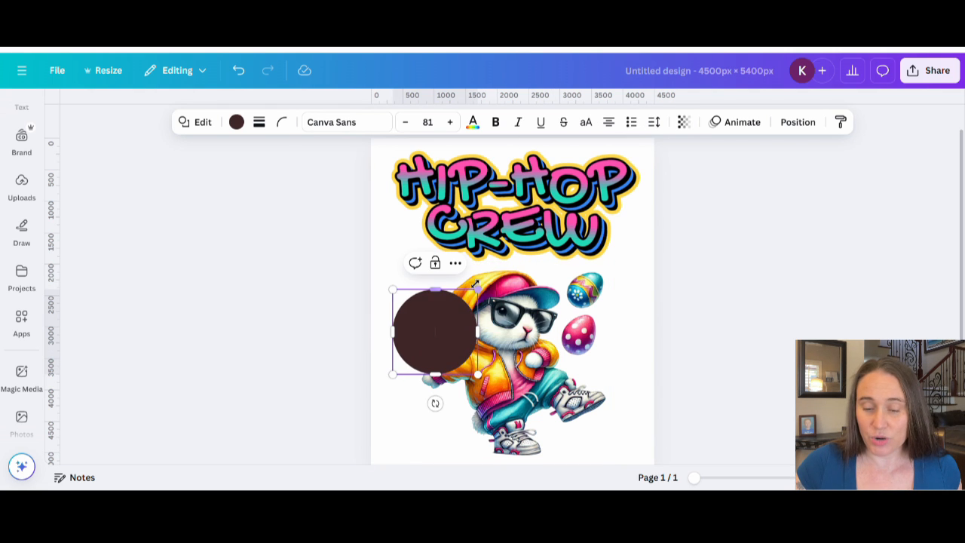
pyautogui.moveTo(477, 289); pyautogui.dragTo(419, 297)
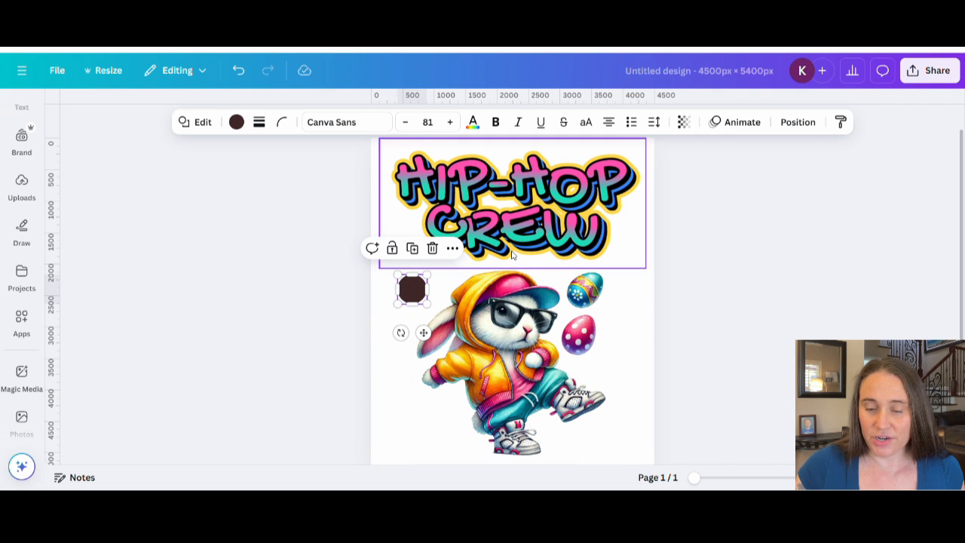
# - Recolour the dark brown circle with the yellow #F6CB3F from the bunny's photo colours and copy that hex code
pyautogui.click(236, 123)
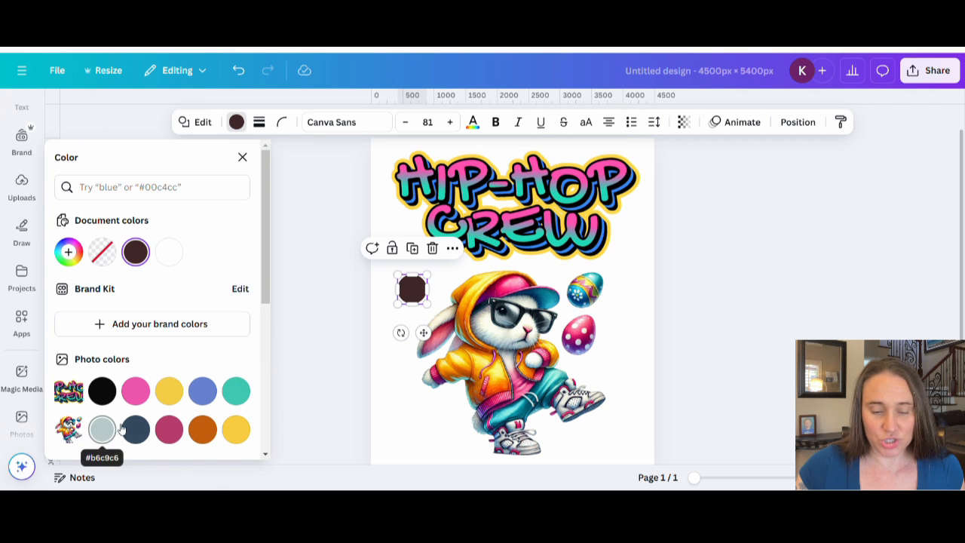
pyautogui.click(234, 429)
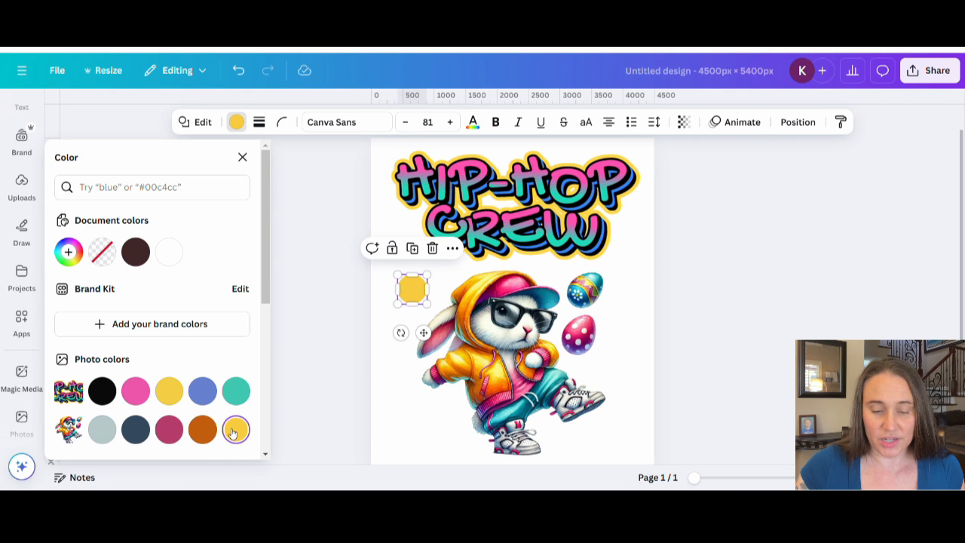
pyautogui.click(69, 253)
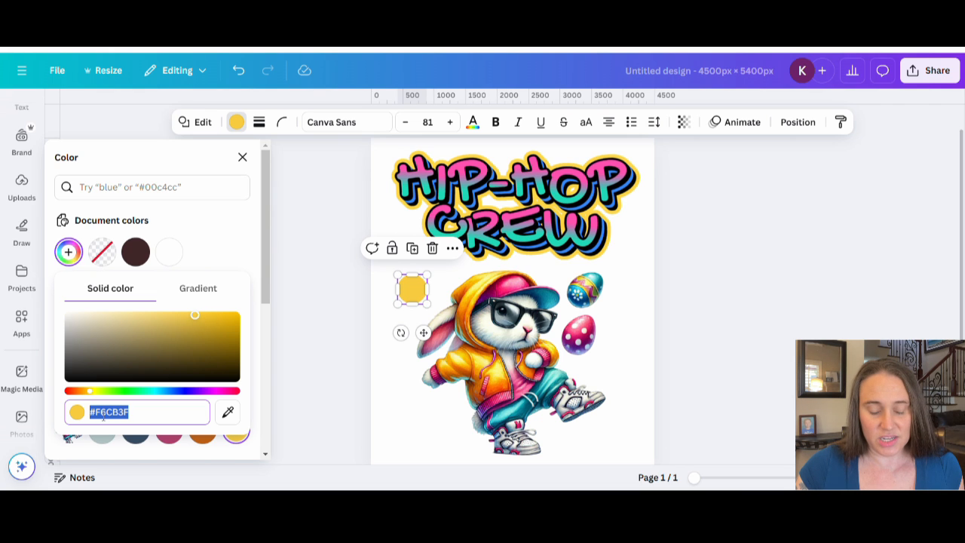
pyautogui.click(147, 411)
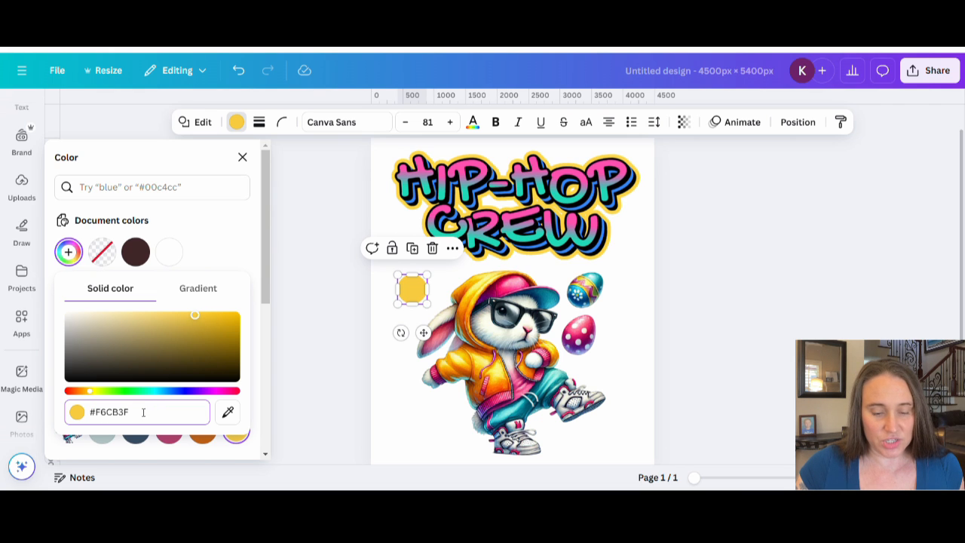
pyautogui.moveTo(144, 412); pyautogui.dragTo(105, 412)
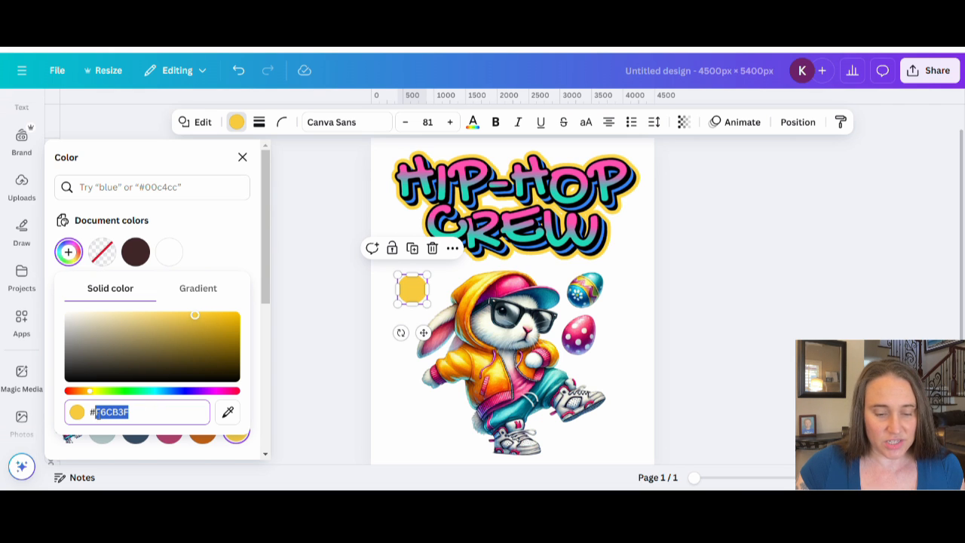
pyautogui.rightClick(98, 414)
pyautogui.click(123, 173)
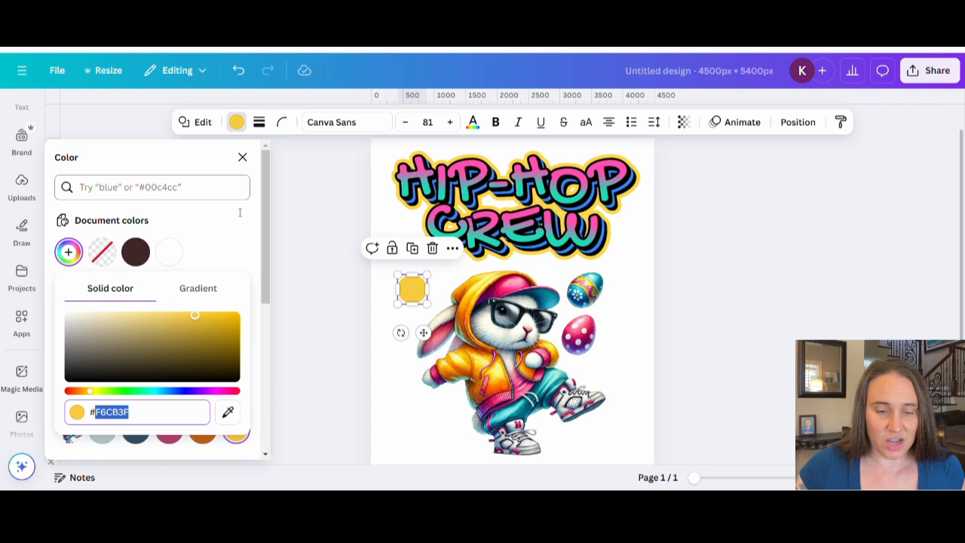
pyautogui.click(386, 392)
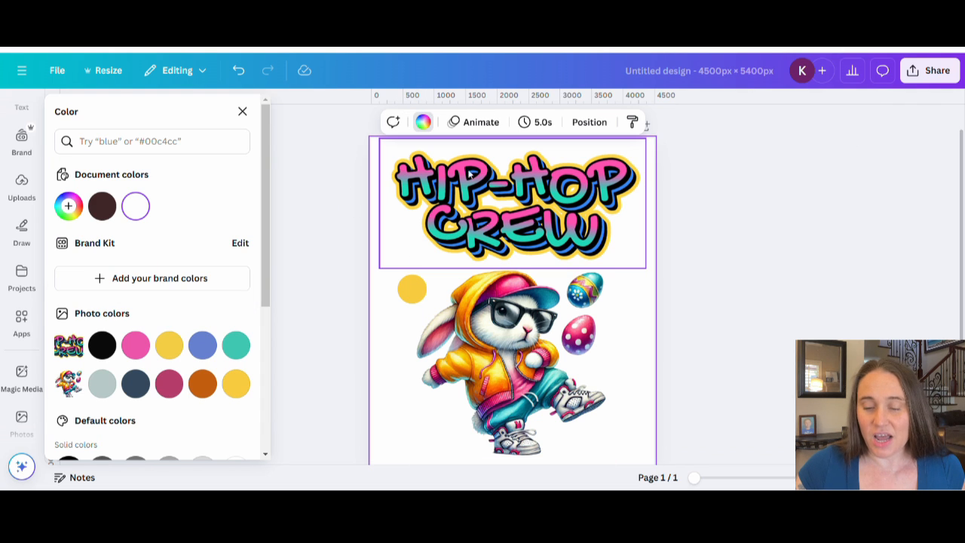
pyautogui.scroll(-1, 452, 339)
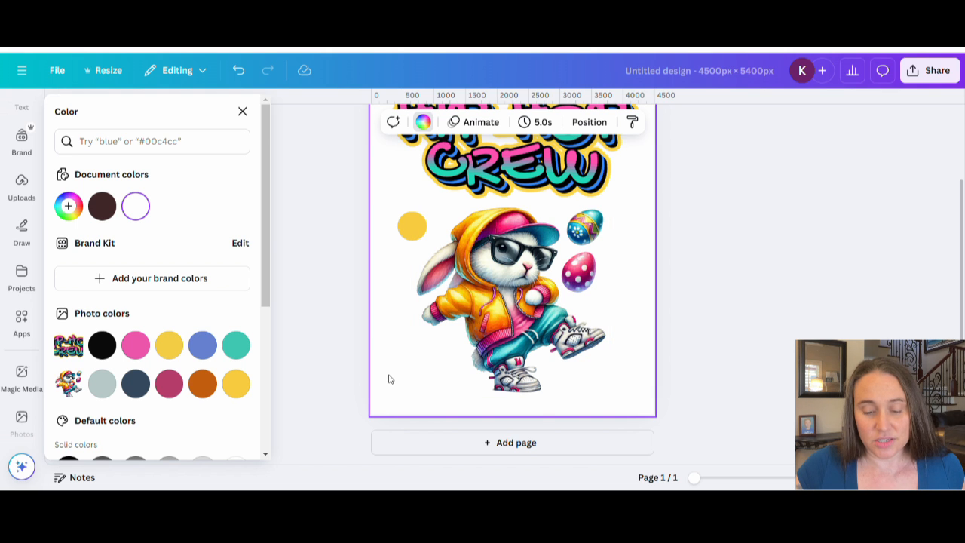
pyautogui.press('r')
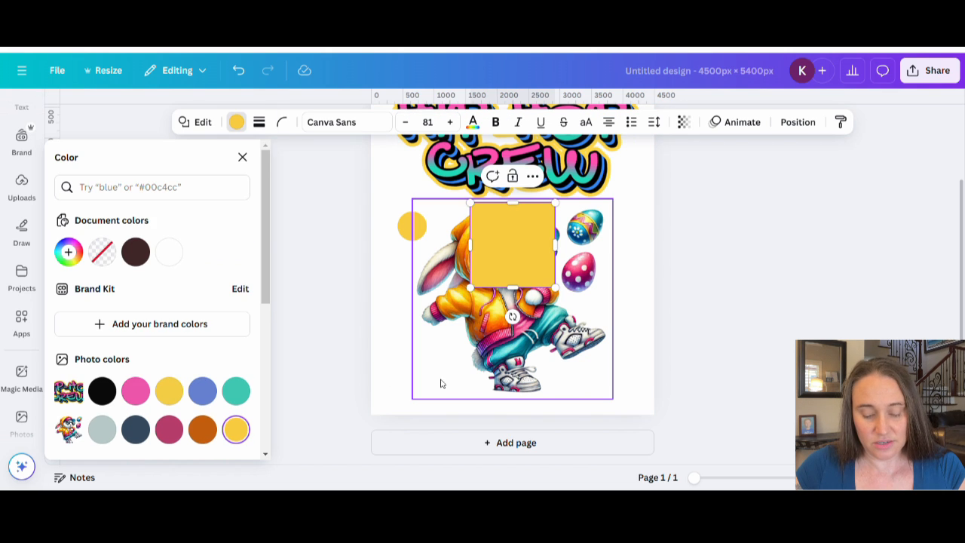
pyautogui.click(487, 279)
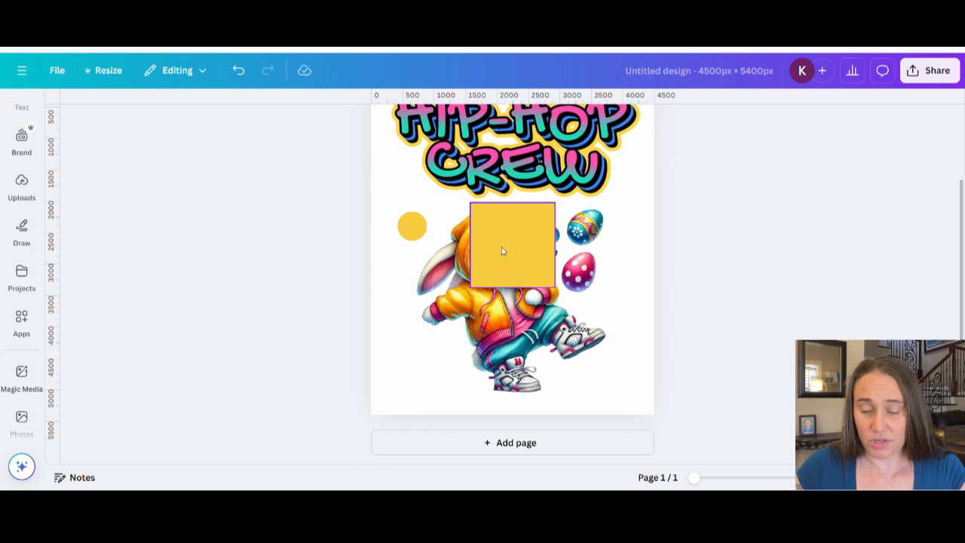
pyautogui.press('Delete')
# - Add the copied hex code f6cb3f as a text label directly above the yellow swatch
pyautogui.click(385, 395)
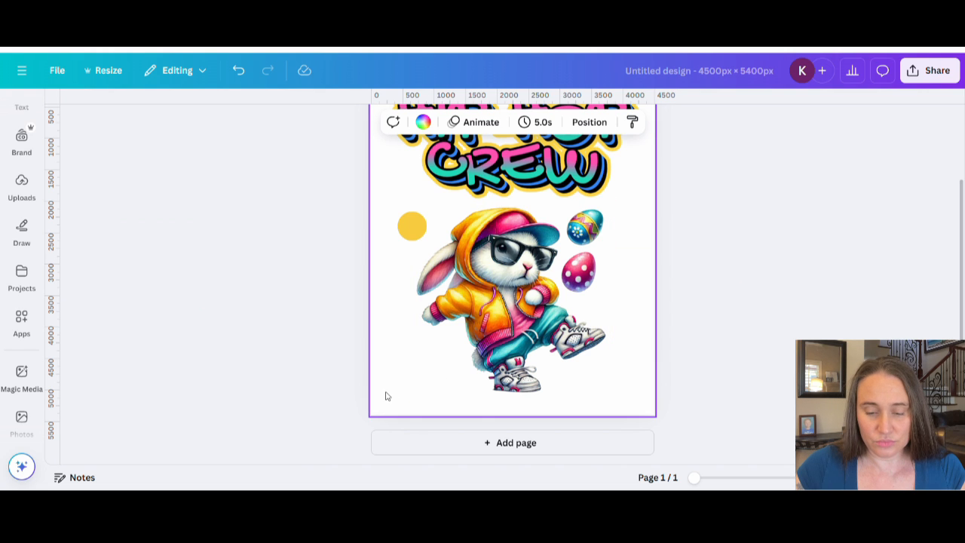
pyautogui.press('t')
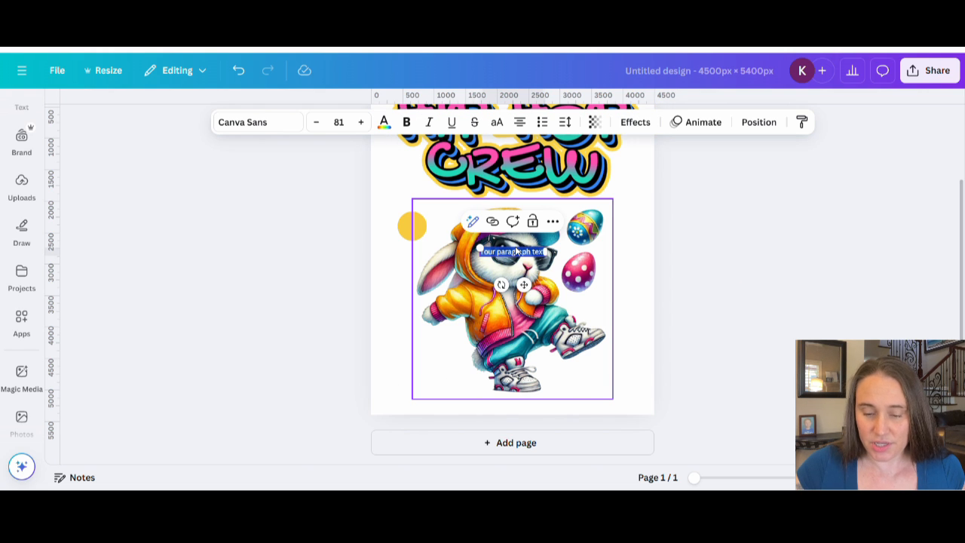
pyautogui.hotkey('ctrl', 'v')
pyautogui.click(689, 267)
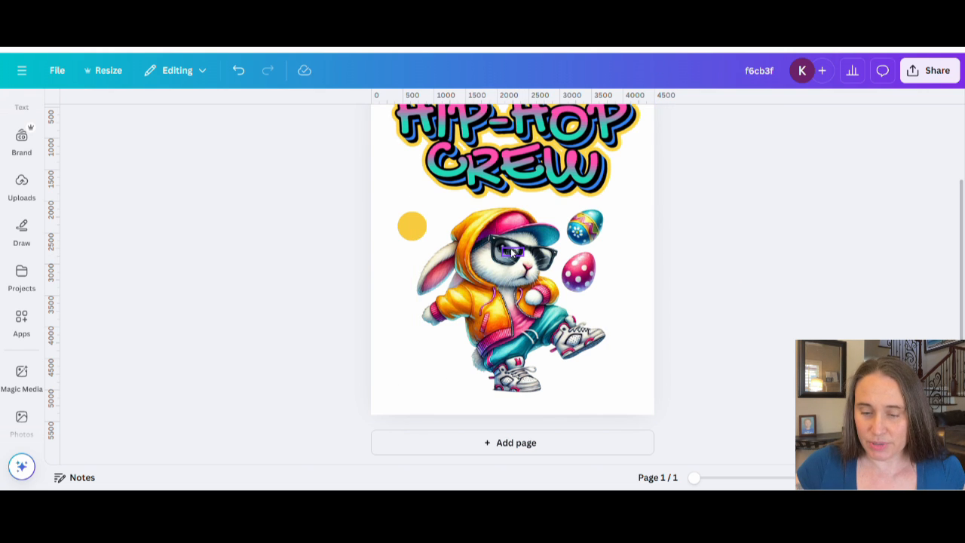
pyautogui.moveTo(511, 253); pyautogui.dragTo(408, 203)
pyautogui.click(676, 248)
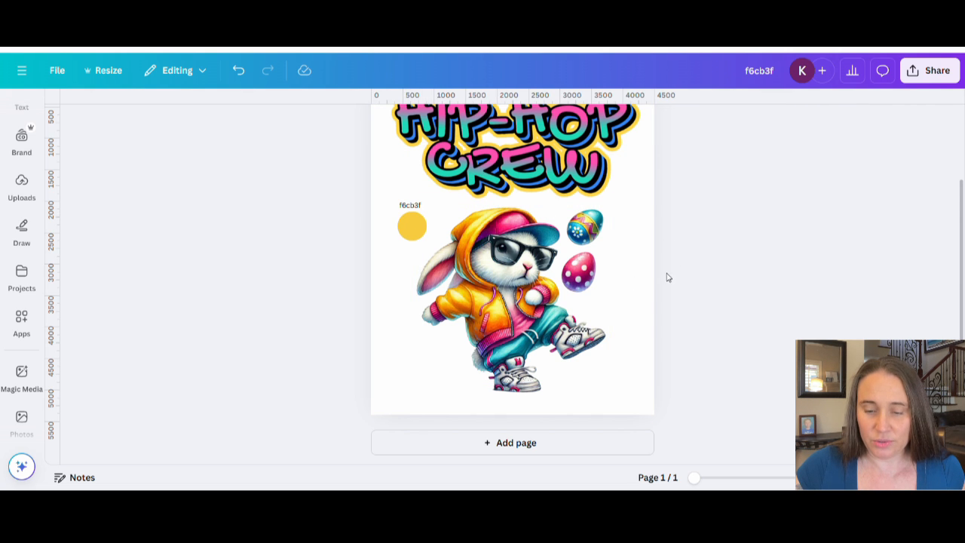
# - Paste another circle, shrink it to a small swatch near the bunny's tail, and recolour it to #52CED5 sampled from the teal pants
pyautogui.hotkey('ctrl', 'v')
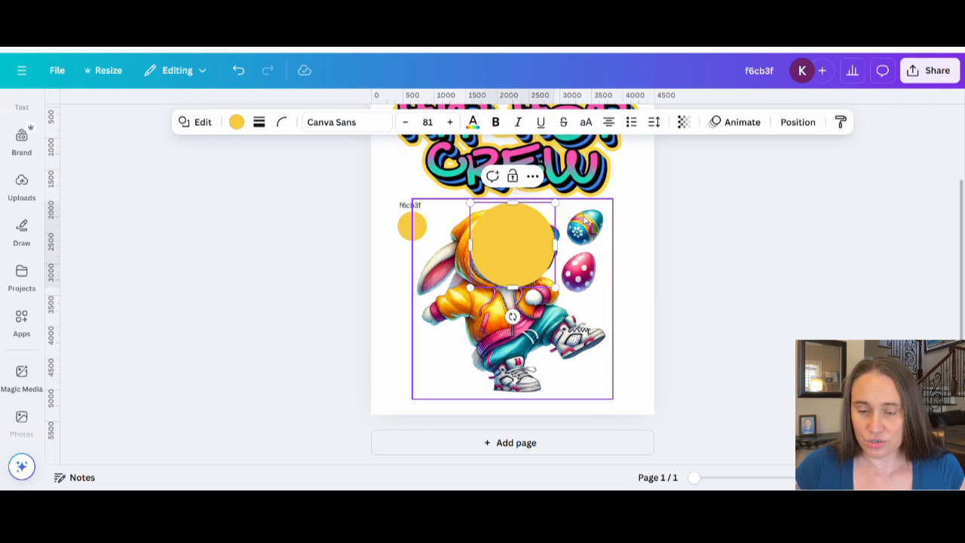
pyautogui.moveTo(555, 203); pyautogui.dragTo(397, 349)
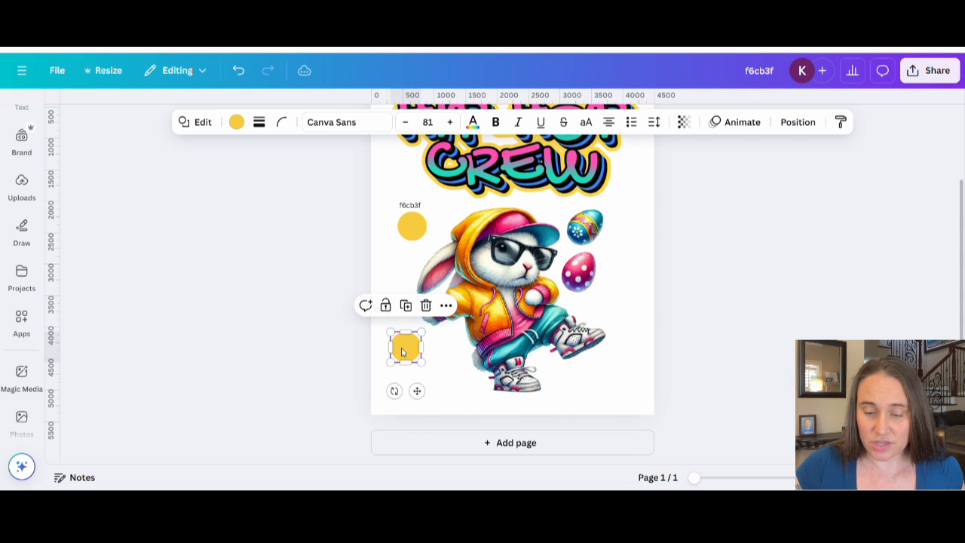
pyautogui.click(236, 122)
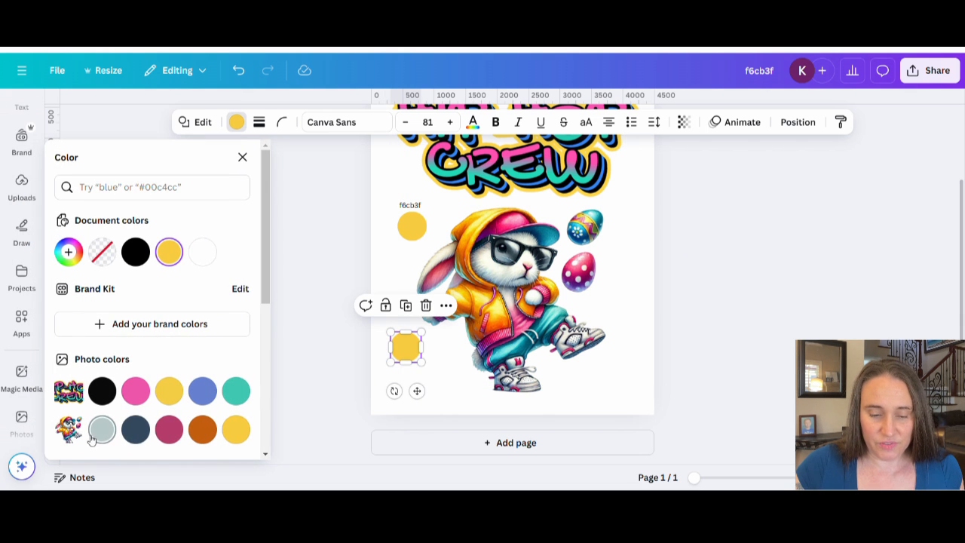
pyautogui.click(68, 251)
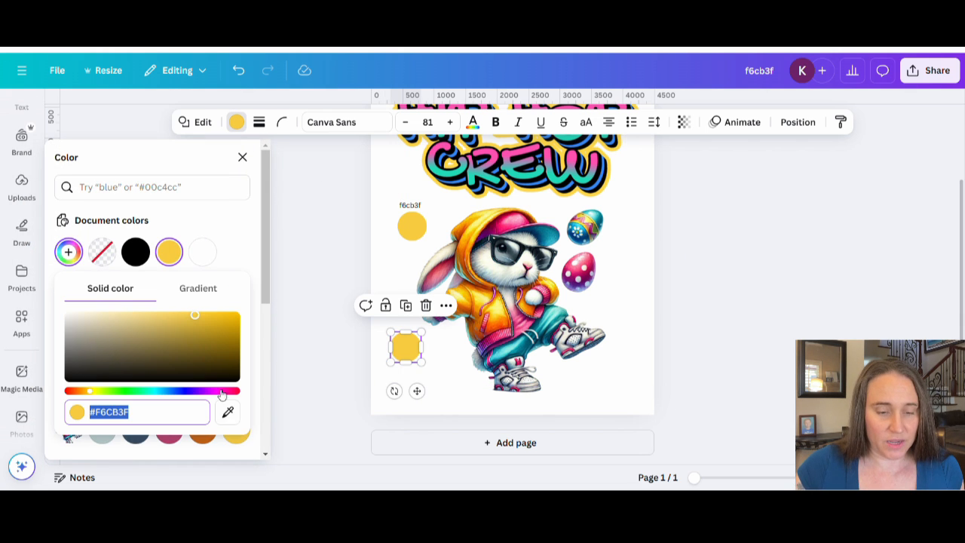
pyautogui.click(228, 411)
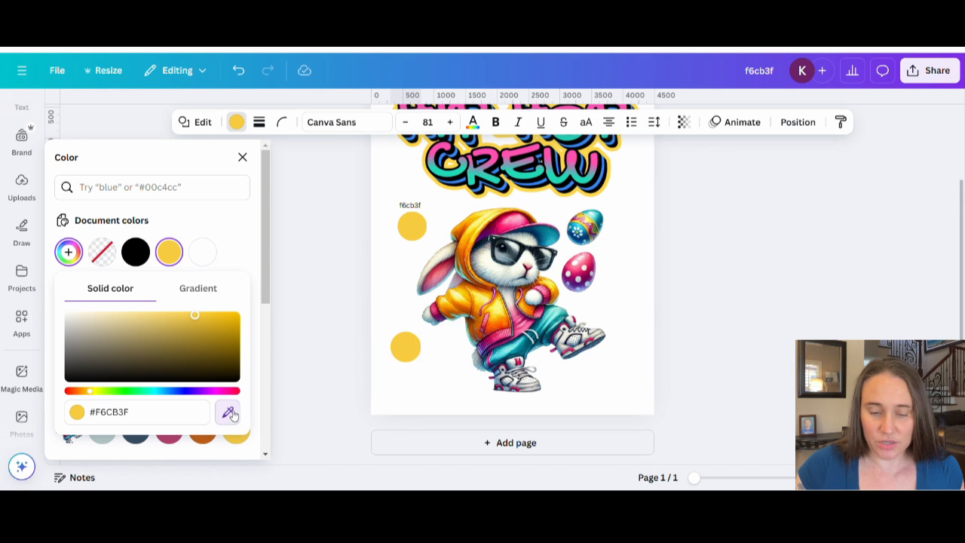
pyautogui.click(502, 360)
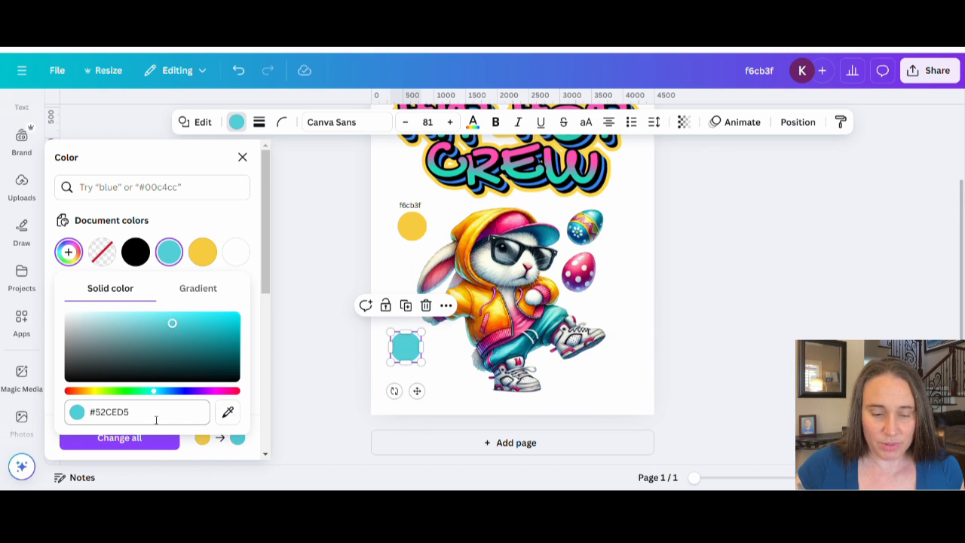
# - Copy the teal swatch's hex code and add it as a text label reading 52ced5 just above that swatch
pyautogui.moveTo(147, 414); pyautogui.dragTo(97, 413)
pyautogui.click(133, 412)
pyautogui.rightClick(98, 419)
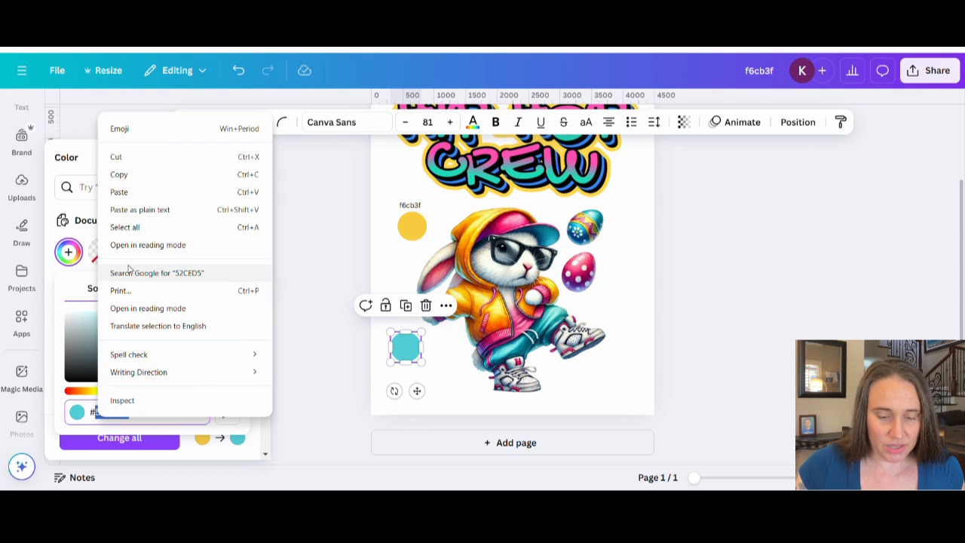
pyautogui.click(135, 174)
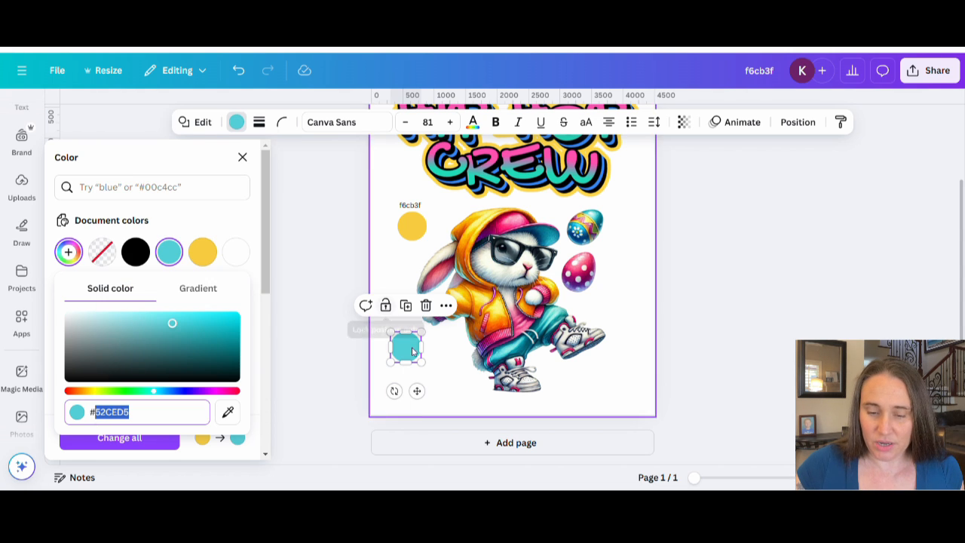
pyautogui.click(391, 407)
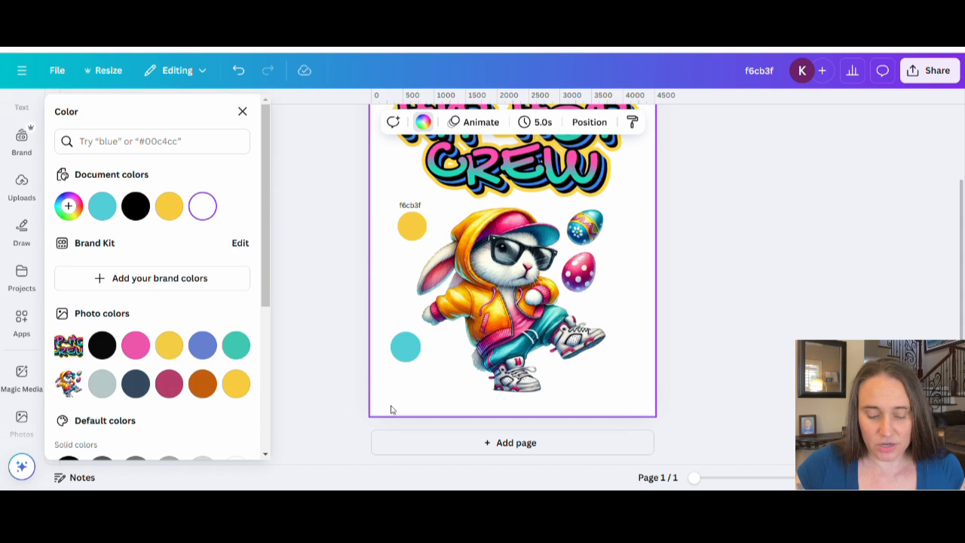
pyautogui.press('t')
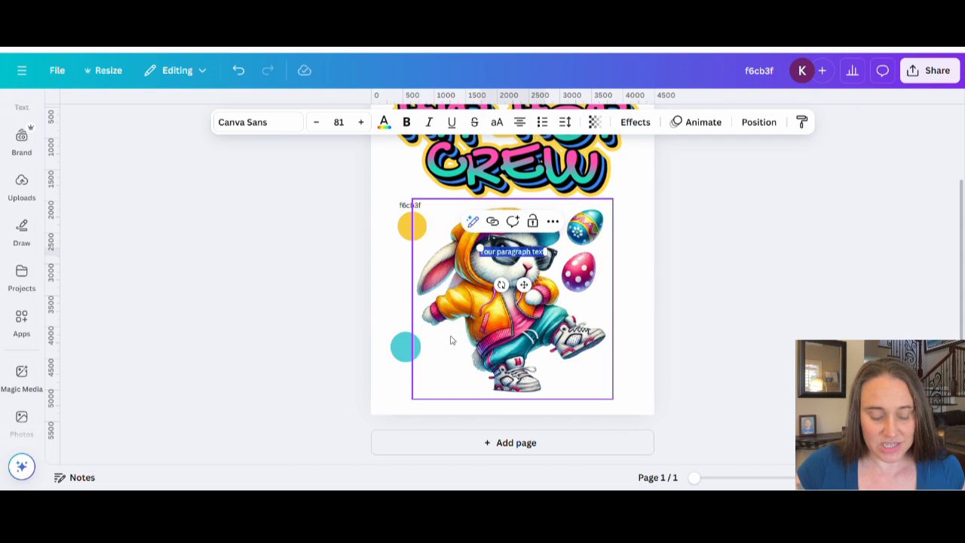
pyautogui.hotkey('ctrl', 'v')
pyautogui.click(734, 332)
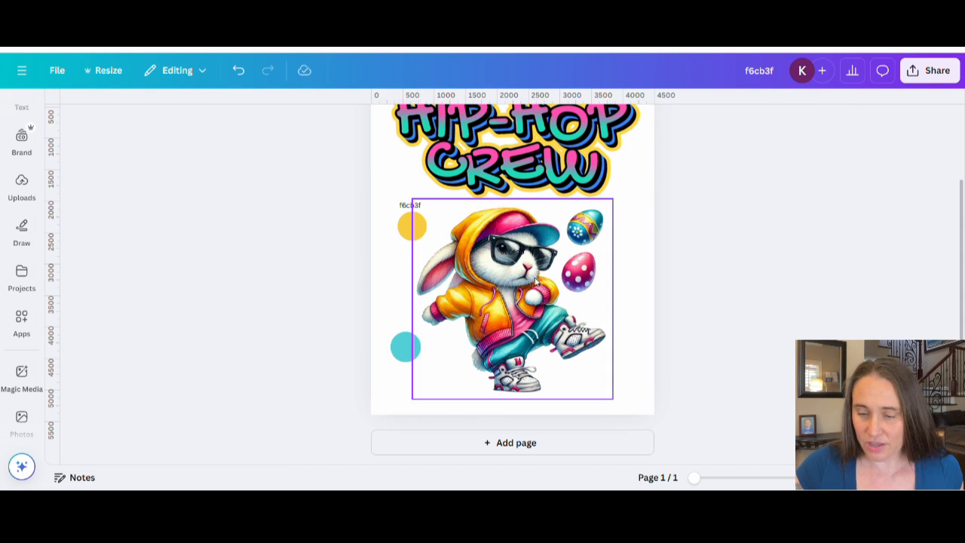
pyautogui.moveTo(512, 258); pyautogui.dragTo(393, 327)
pyautogui.click(734, 295)
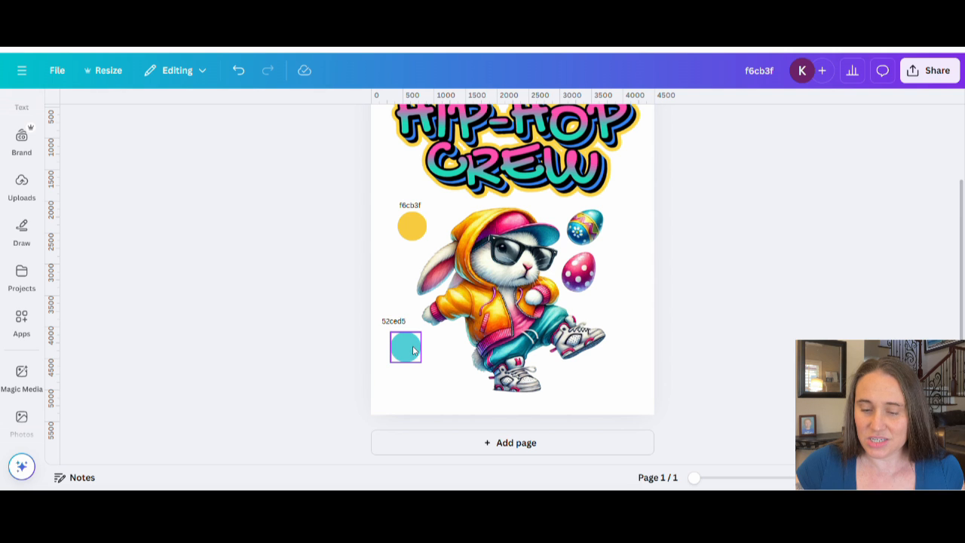
# - Select the HIP-HOP CREW lettering and reopen its editable preset in the Text Maker app
pyautogui.click(485, 172)
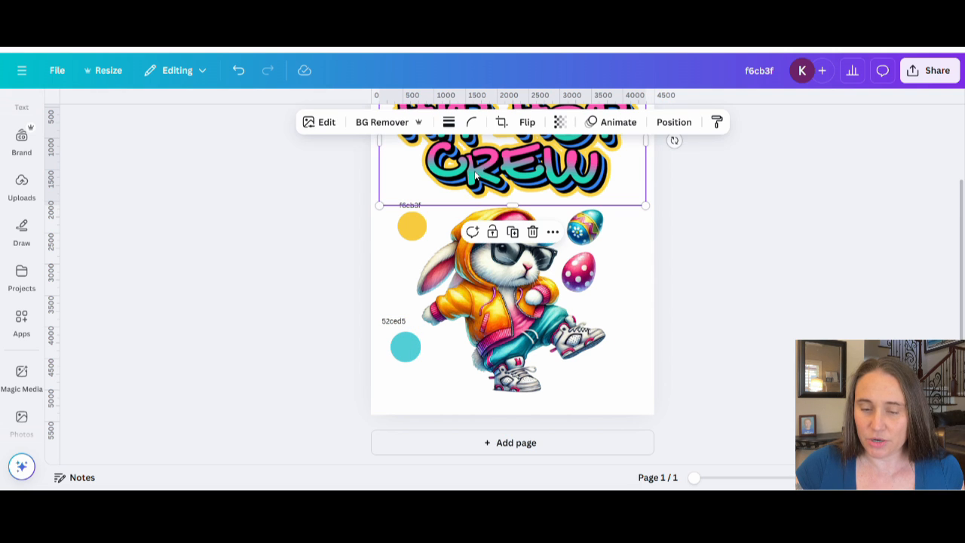
pyautogui.click(22, 373)
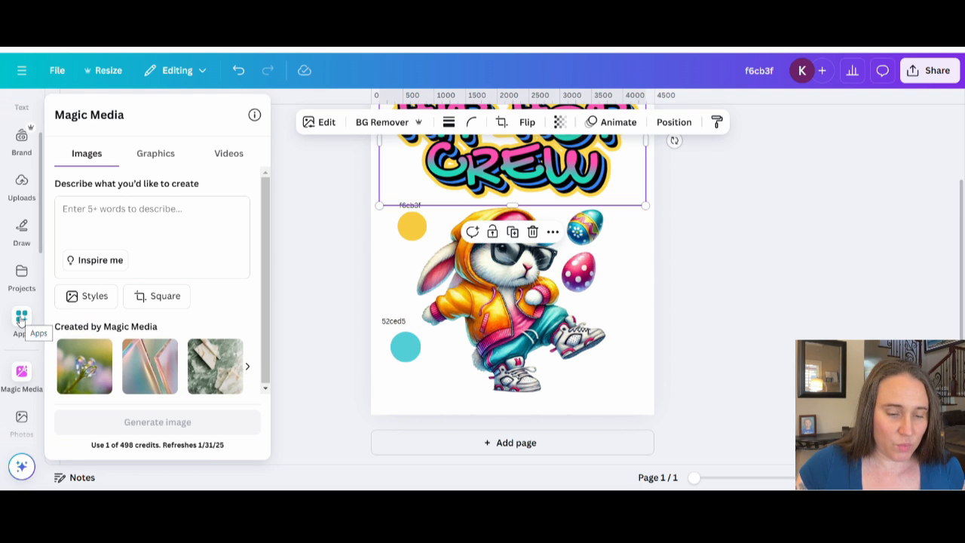
pyautogui.click(21, 321)
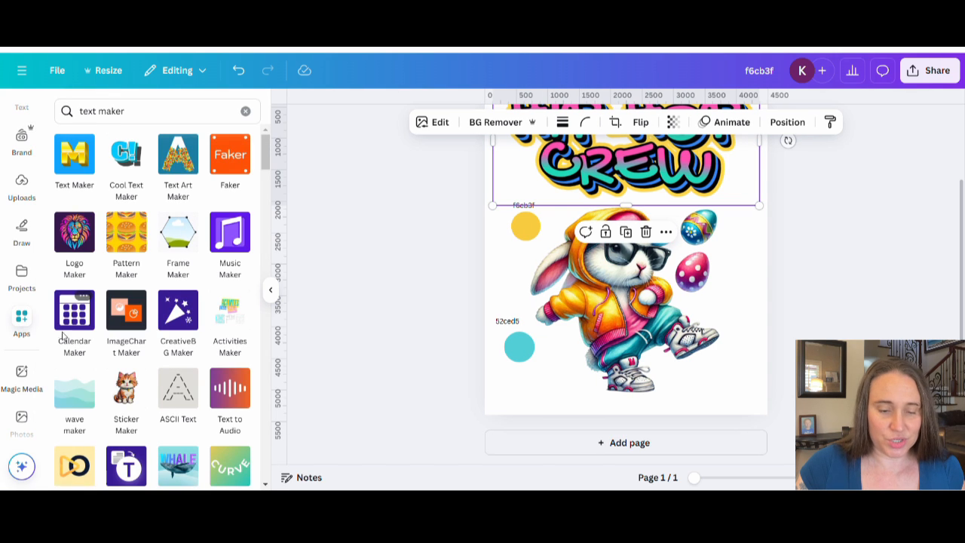
pyautogui.click(83, 154)
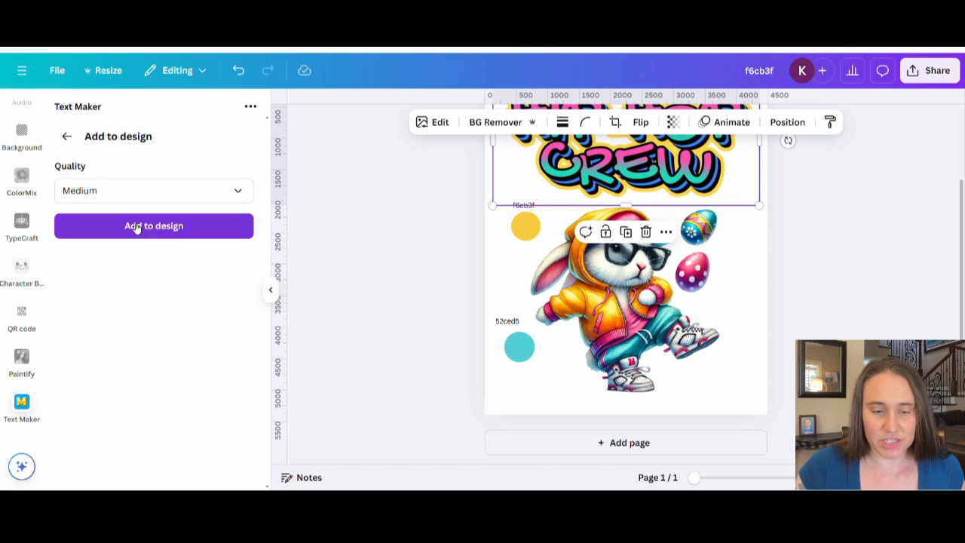
pyautogui.click(66, 136)
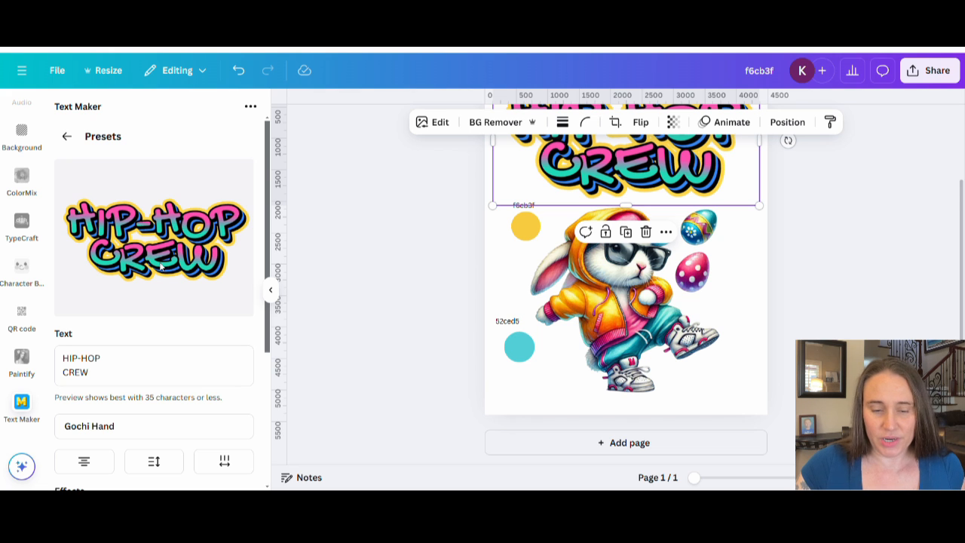
# - In the lettering's Filling effect, replace the green gradient stop with 52ced5 copied from the teal swatch's label
pyautogui.scroll(-1, 150, 256)
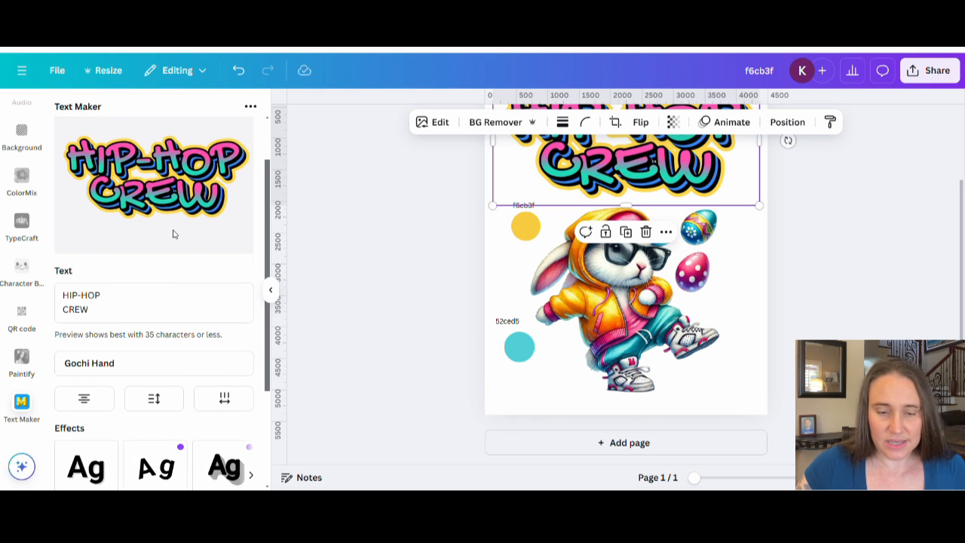
pyautogui.scroll(-1, 174, 233)
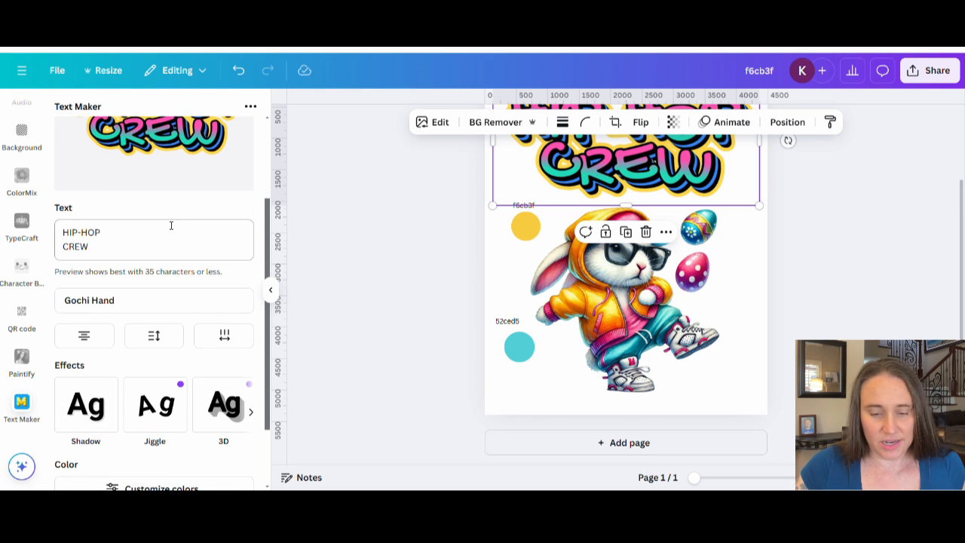
pyautogui.click(251, 413)
pyautogui.click(229, 407)
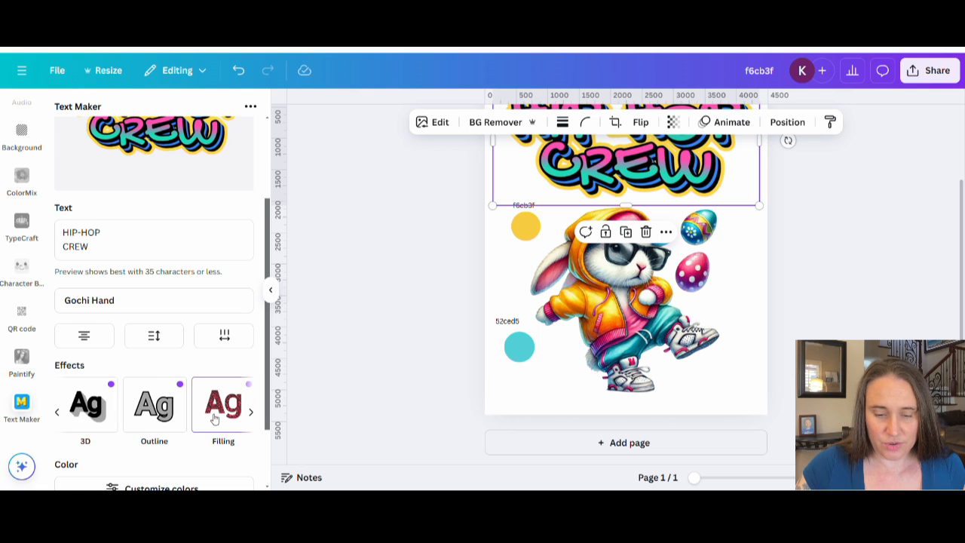
pyautogui.scroll(-1, 129, 328)
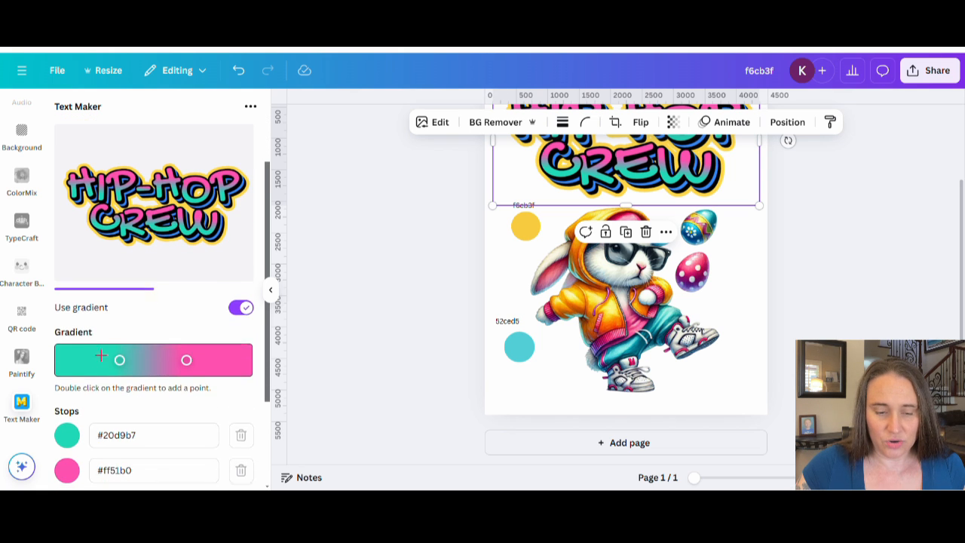
pyautogui.scroll(-1, 98, 362)
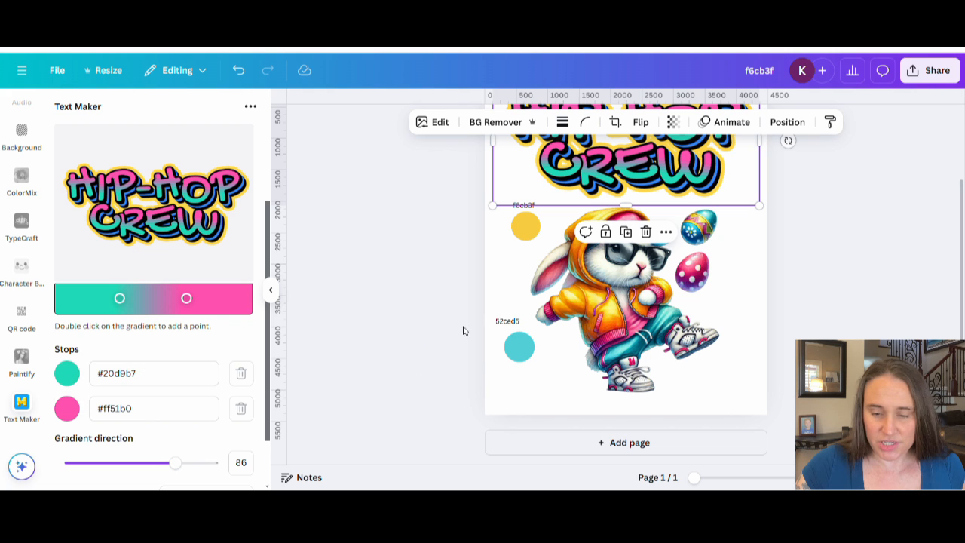
pyautogui.rightClick(510, 323)
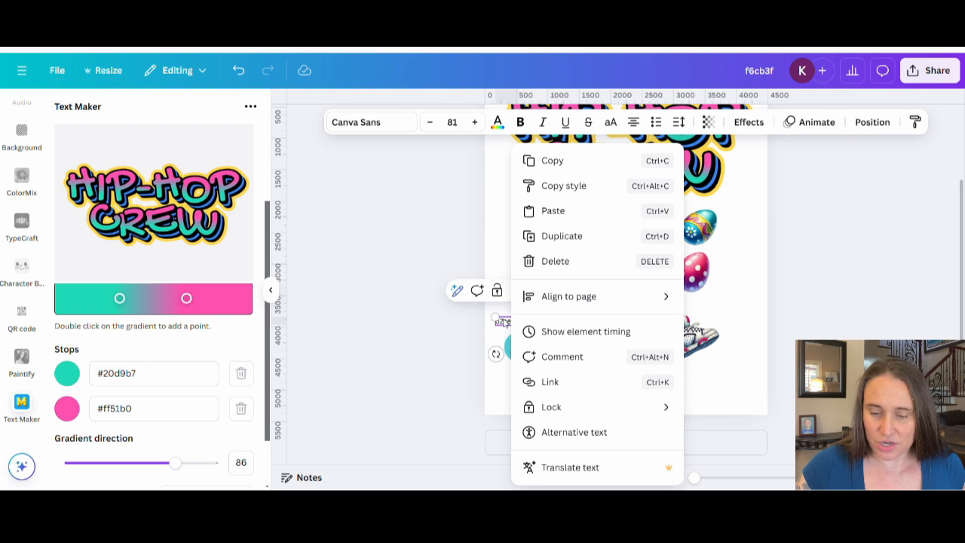
pyautogui.click(554, 164)
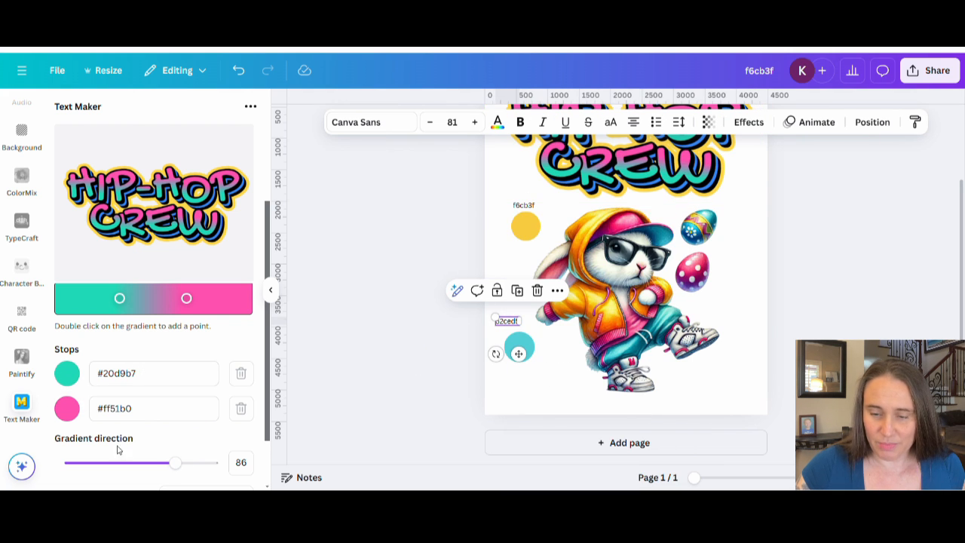
pyautogui.moveTo(148, 372); pyautogui.dragTo(103, 373)
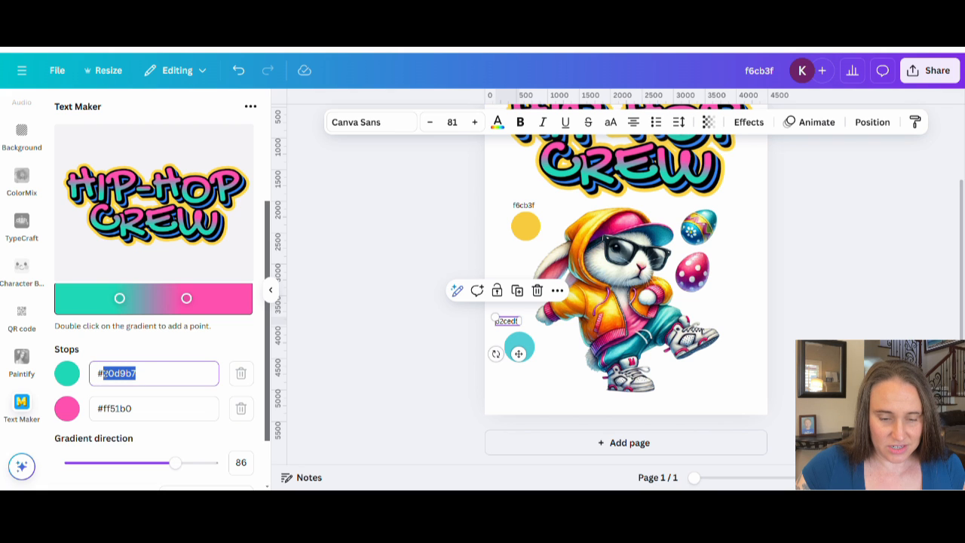
pyautogui.hotkey('ctrl', 'v')
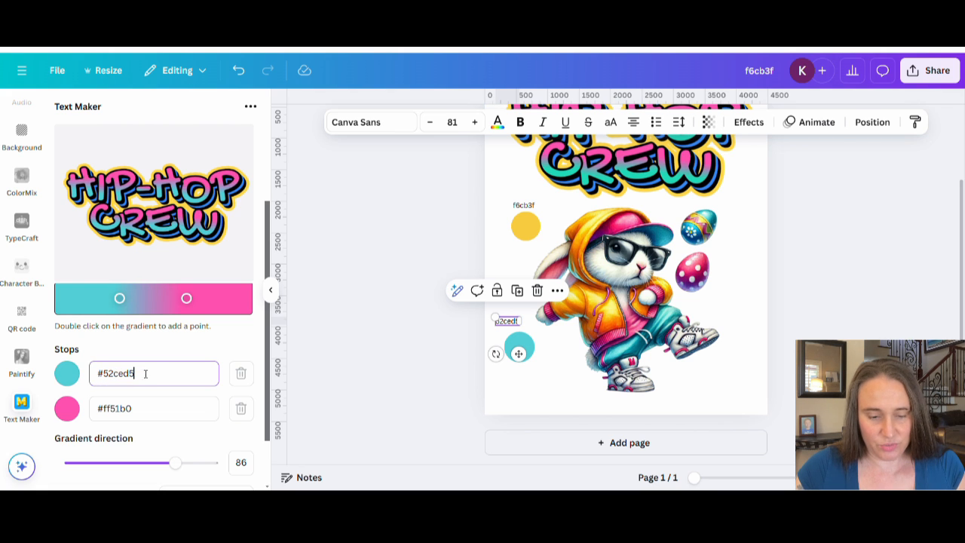
pyautogui.click(184, 348)
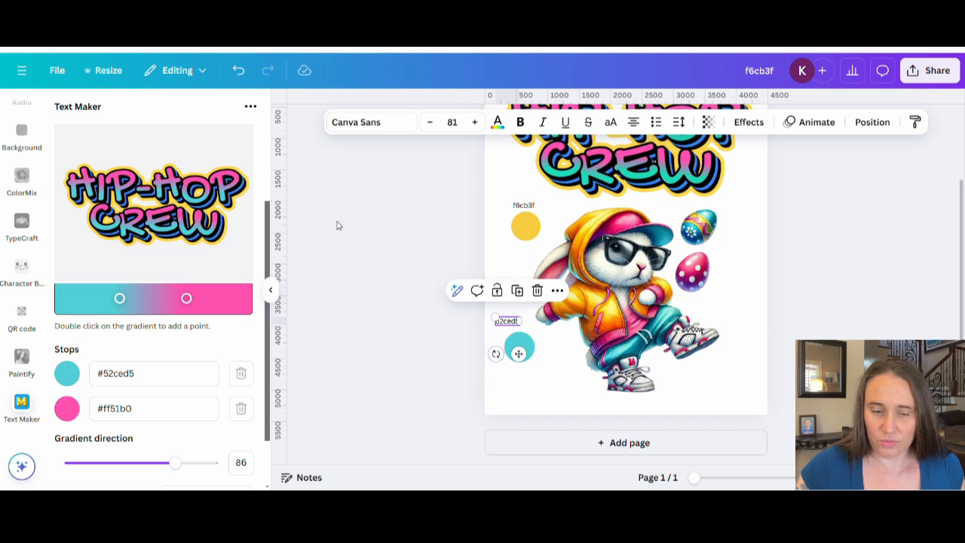
# - Open the lettering's Outline effect and bring up the settings for Outline three
pyautogui.scroll(5, 128, 433)
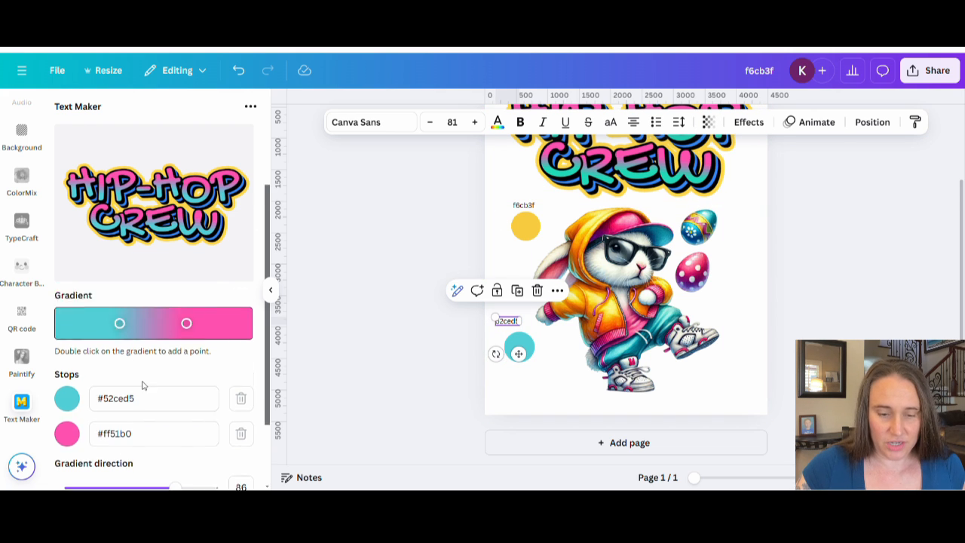
pyautogui.click(68, 136)
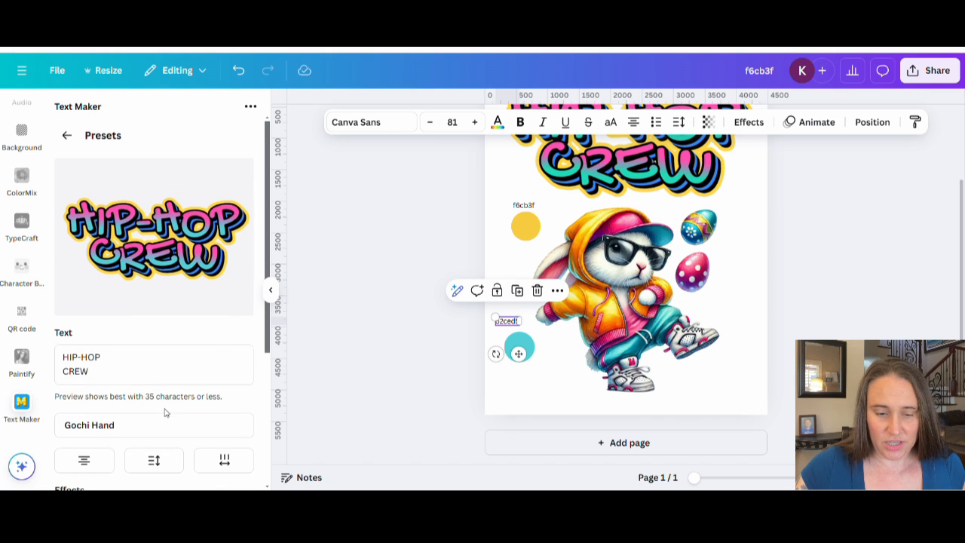
pyautogui.scroll(-5, 150, 418)
pyautogui.click(254, 349)
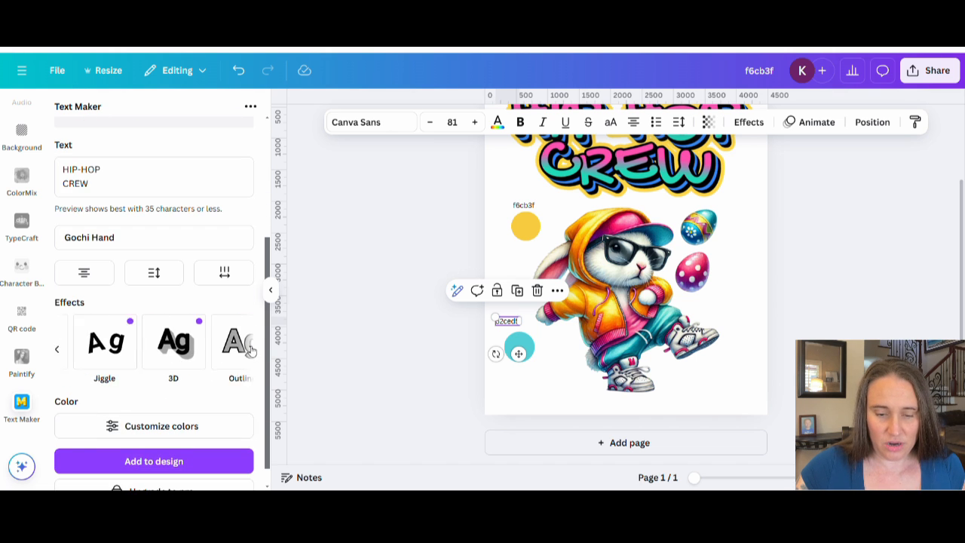
pyautogui.click(252, 350)
pyautogui.click(165, 353)
pyautogui.click(164, 351)
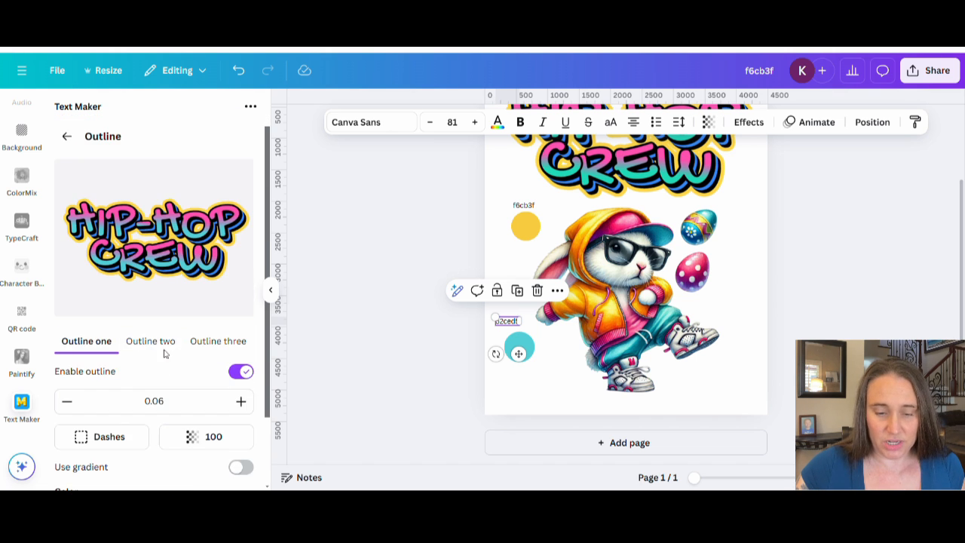
pyautogui.scroll(-3, 143, 391)
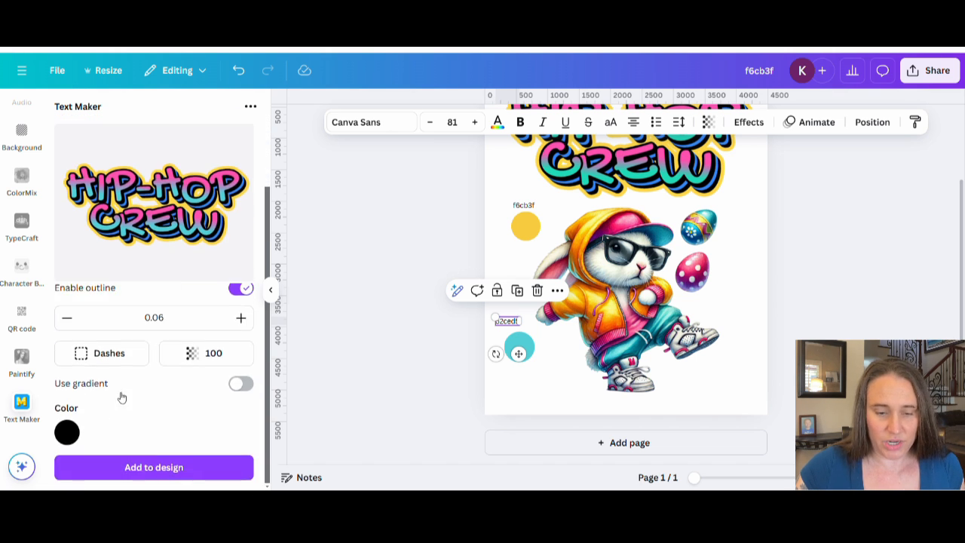
pyautogui.scroll(3, 204, 339)
pyautogui.click(211, 343)
pyautogui.scroll(-1, 144, 354)
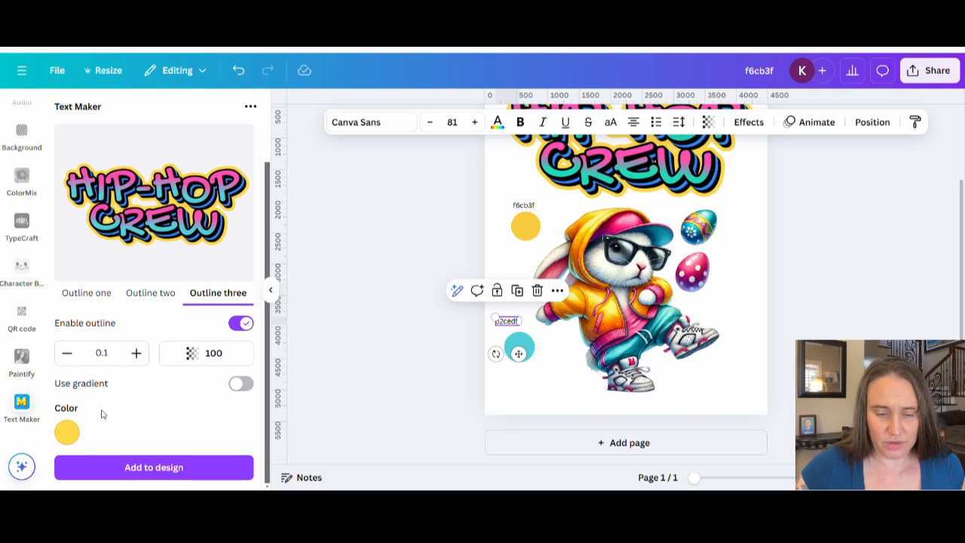
# - Set the Outline three colour to f6cb3f, copied from the text label above the yellow swatch
pyautogui.click(66, 431)
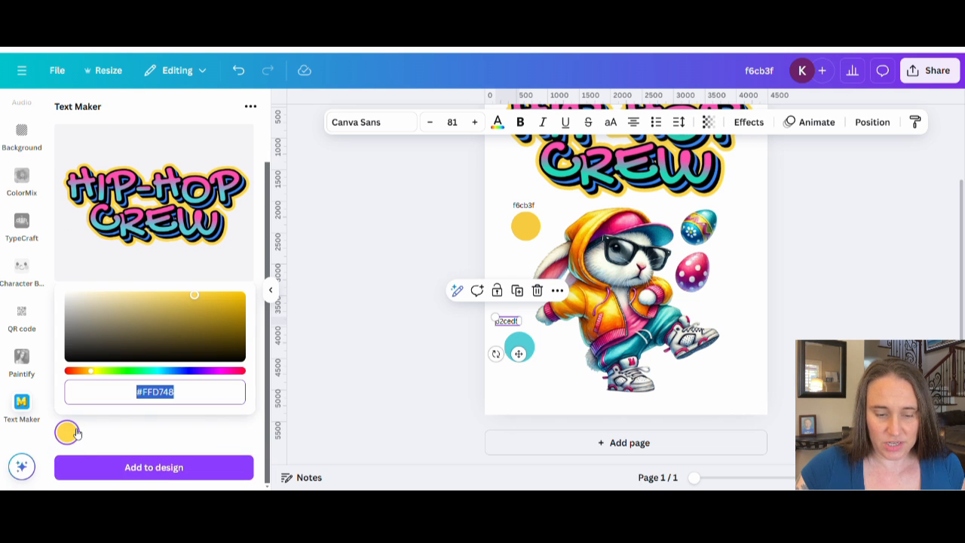
pyautogui.click(517, 208)
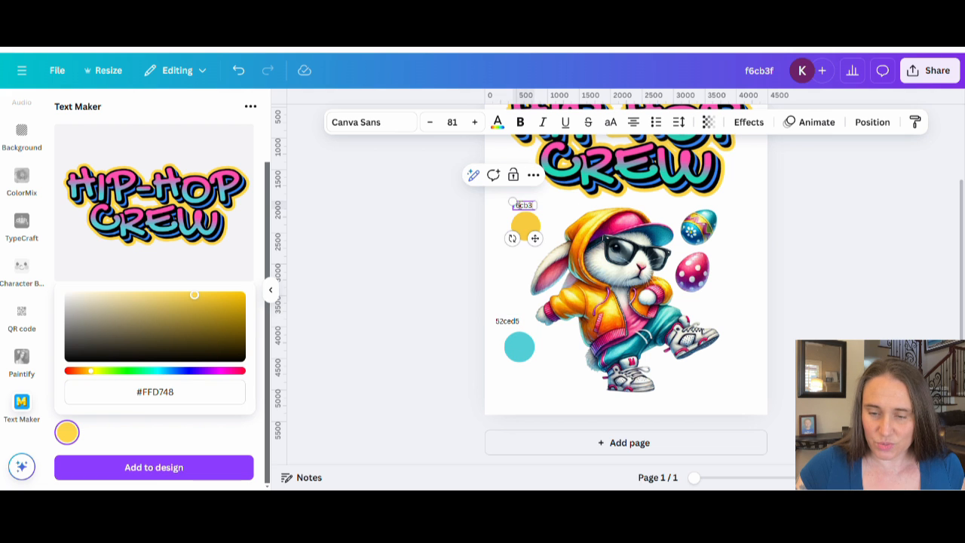
pyautogui.doubleClick(517, 208)
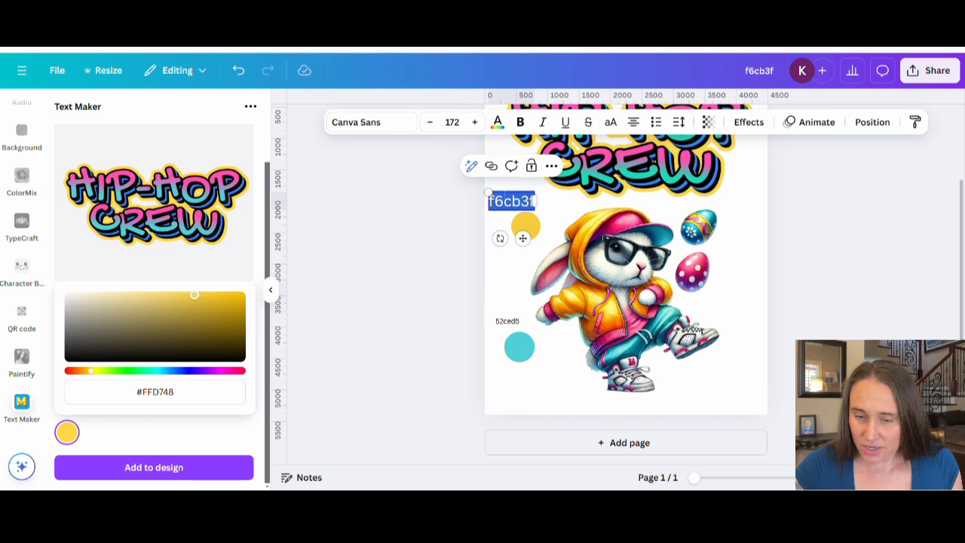
pyautogui.rightClick(502, 200)
pyautogui.click(520, 273)
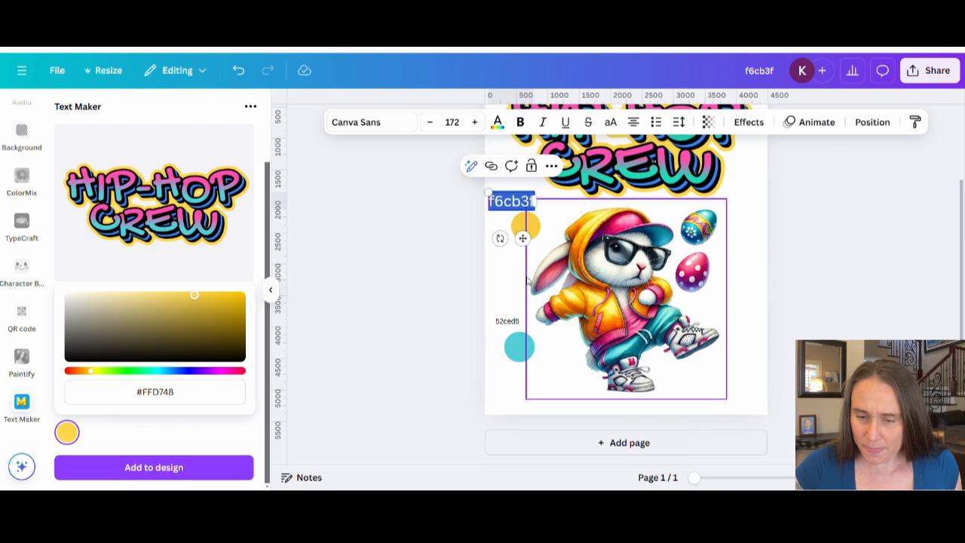
pyautogui.click(177, 393)
pyautogui.click(177, 392)
pyautogui.moveTo(177, 392); pyautogui.dragTo(142, 392)
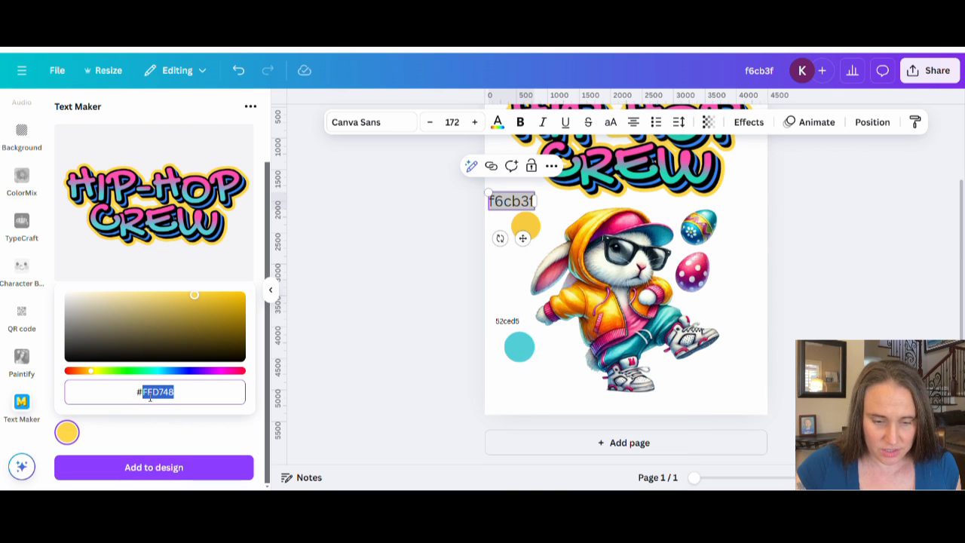
pyautogui.hotkey('ctrl', 'v')
pyautogui.click(190, 441)
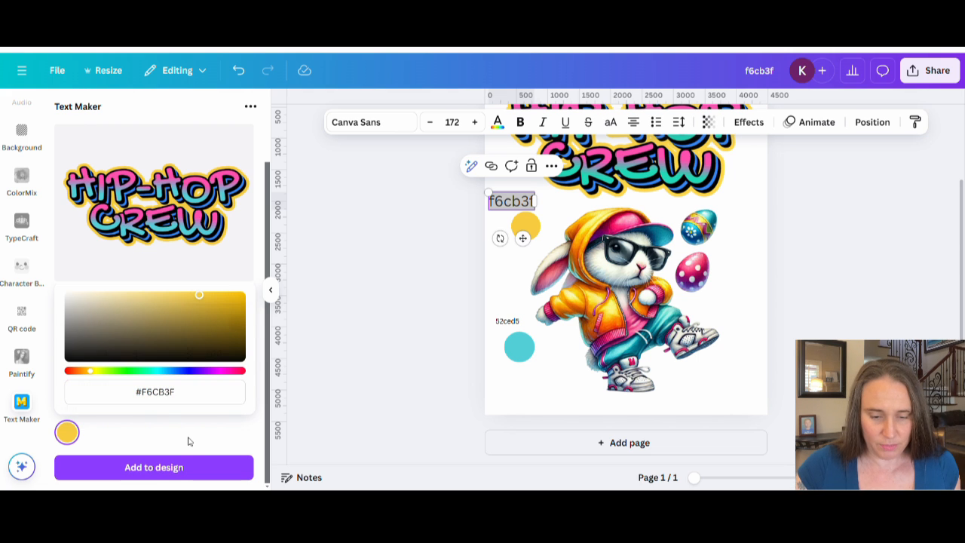
pyautogui.click(189, 441)
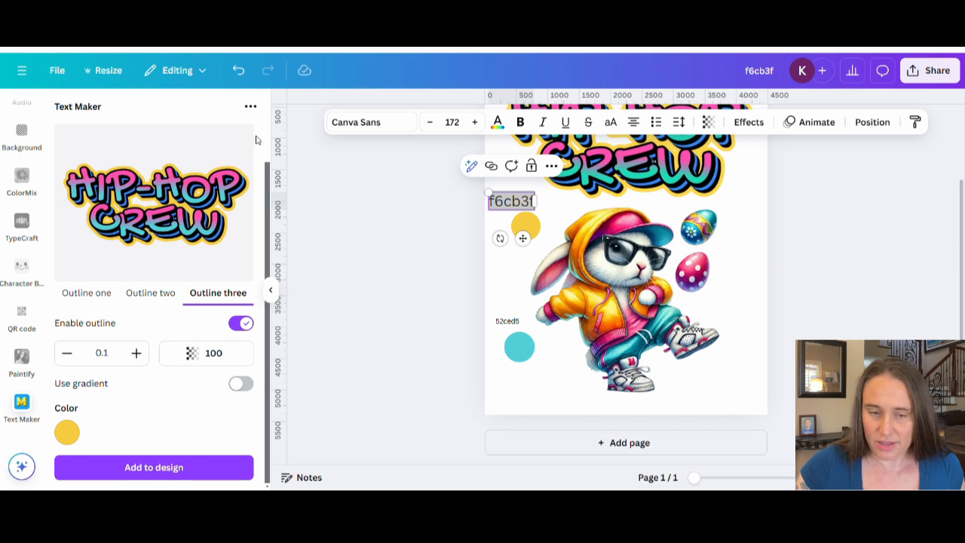
pyautogui.click(178, 116)
pyautogui.click(137, 422)
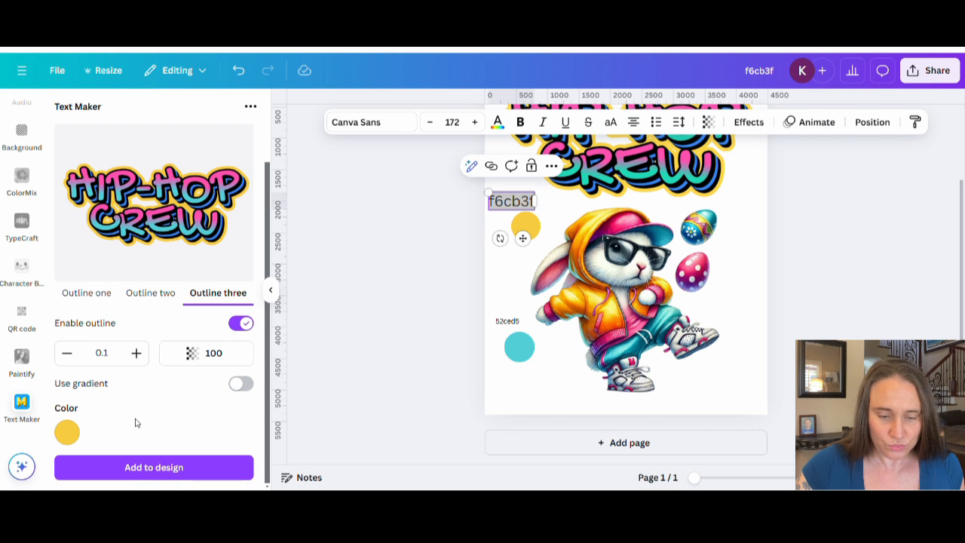
# - Add the recoloured lettering to the design at Medium quality and delete the old HIP-HOP CREW lettering
pyautogui.click(138, 467)
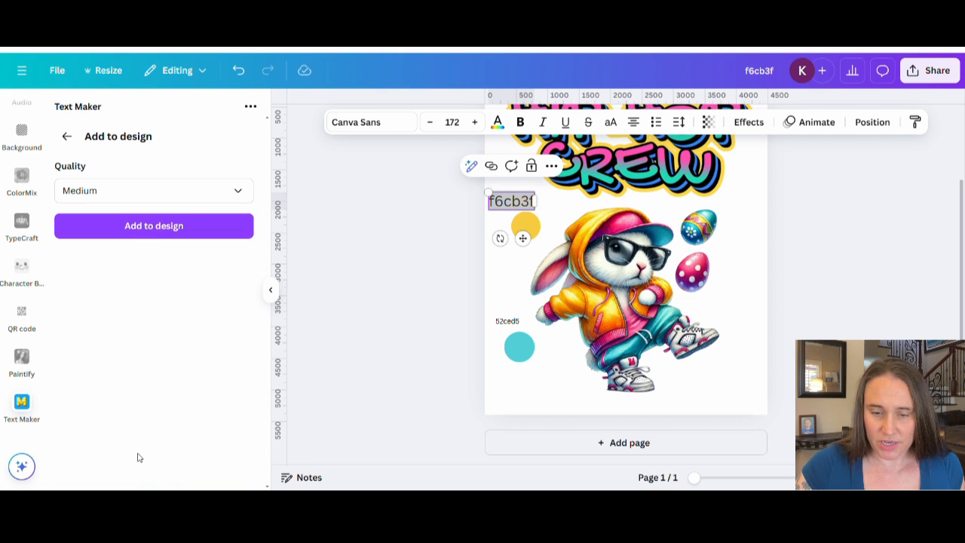
pyautogui.click(154, 227)
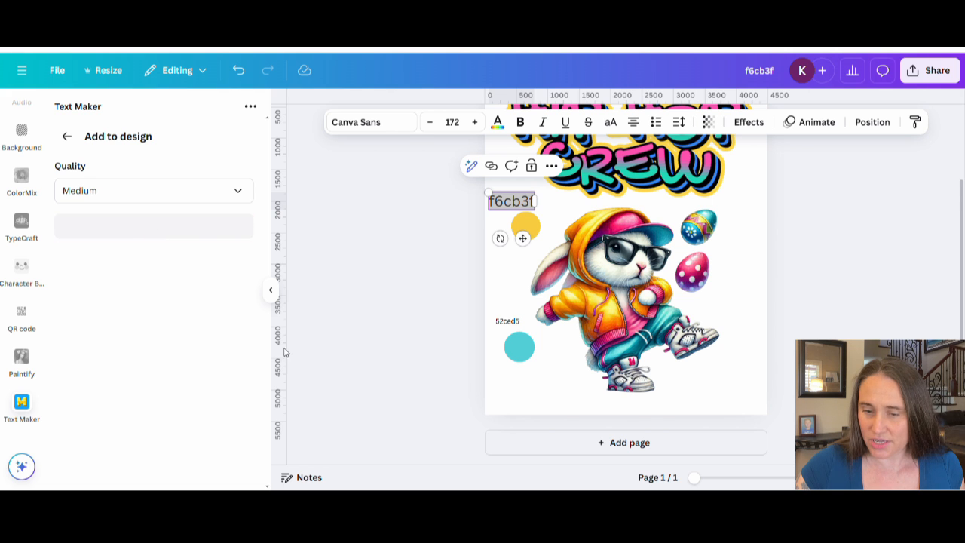
pyautogui.click(317, 355)
pyautogui.scroll(3, 595, 350)
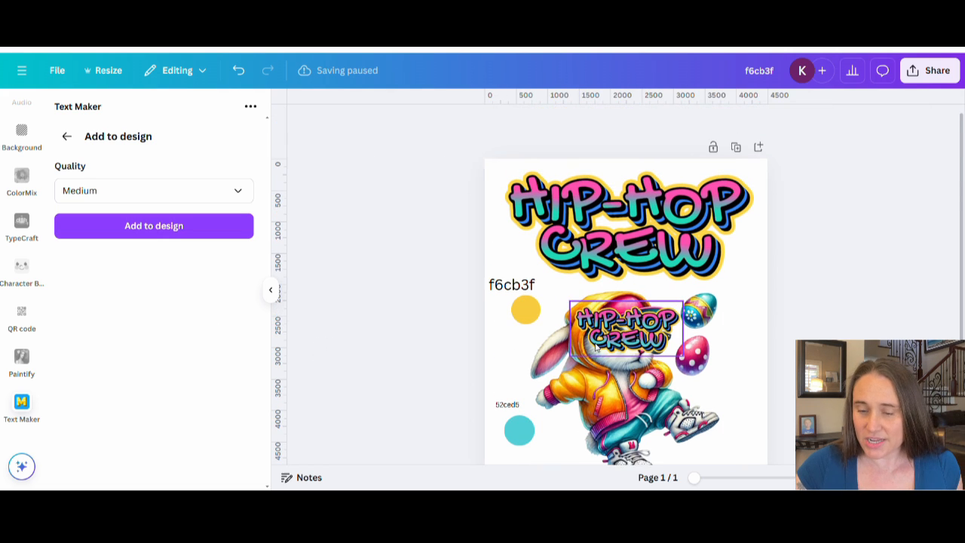
pyautogui.click(493, 233)
pyautogui.press('Delete')
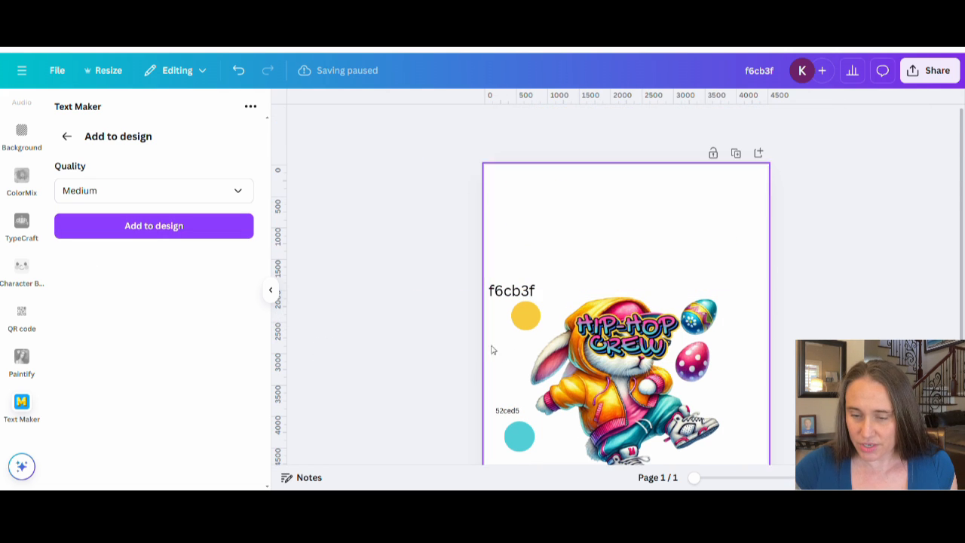
# - Move the new lettering above the bunny and enlarge it to nearly the full page width
pyautogui.moveTo(645, 318); pyautogui.dragTo(570, 183)
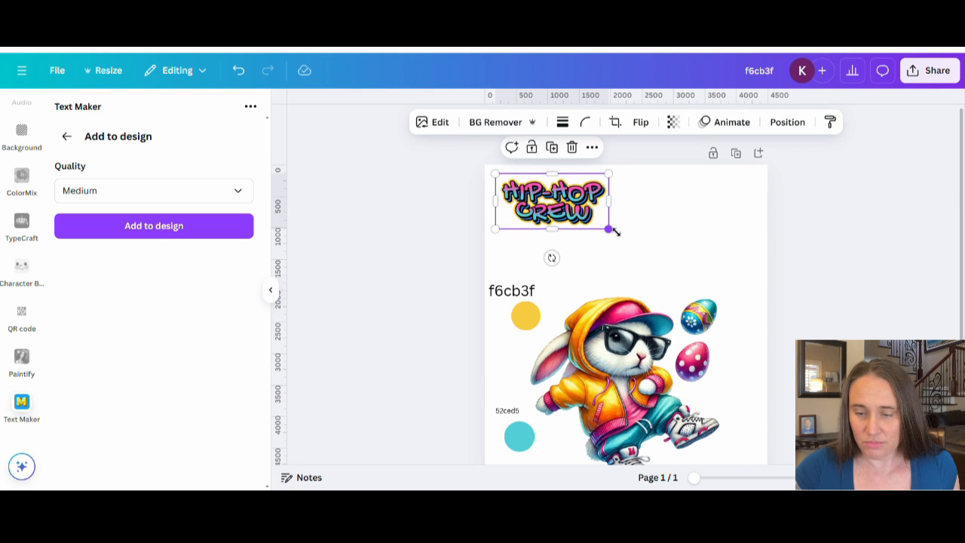
pyautogui.moveTo(609, 230); pyautogui.dragTo(770, 292)
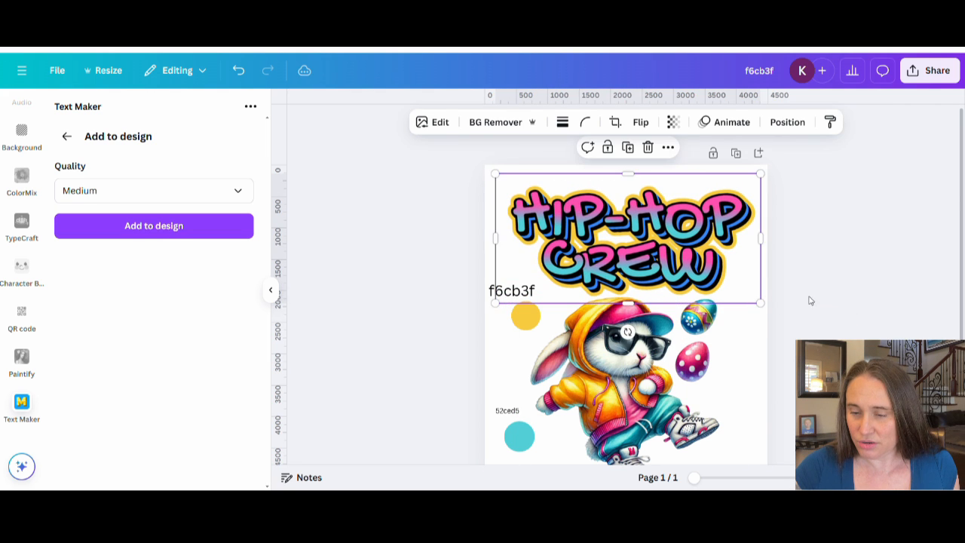
pyautogui.click(812, 300)
pyautogui.moveTo(688, 257); pyautogui.dragTo(685, 257)
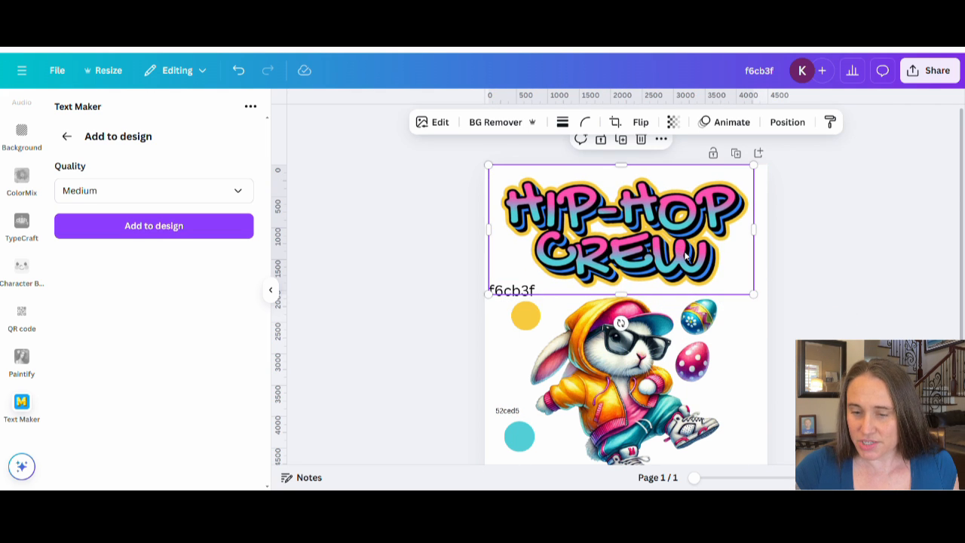
pyautogui.click(826, 274)
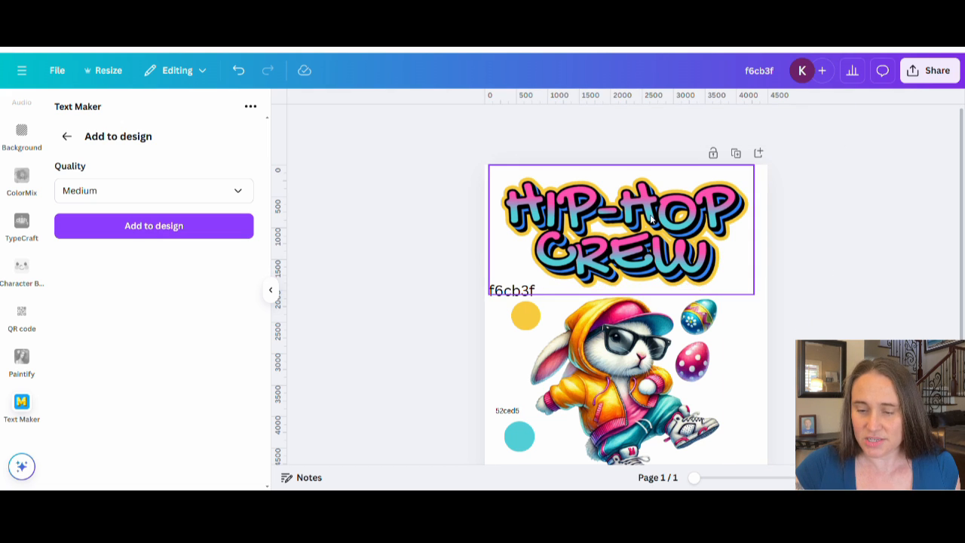
# - Delete the yellow and teal colour swatches and the 52ced5 text label
pyautogui.click(526, 315)
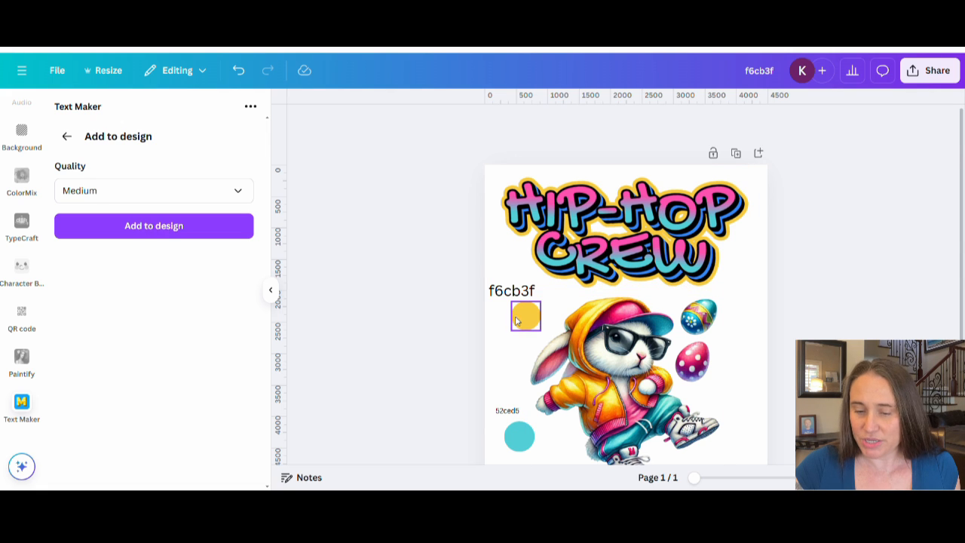
pyautogui.press('Delete')
pyautogui.click(519, 436)
pyautogui.press('Delete')
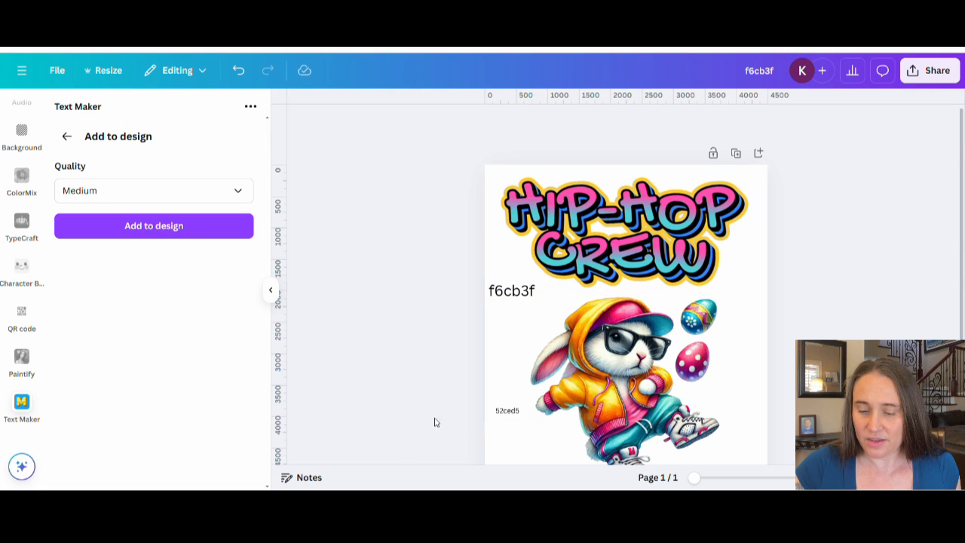
pyautogui.click(505, 411)
pyautogui.press('Delete')
# - Move the f6cb3f text label off the page and position the HIP-HOP CREW lettering centrally above the bunny
pyautogui.click(495, 292)
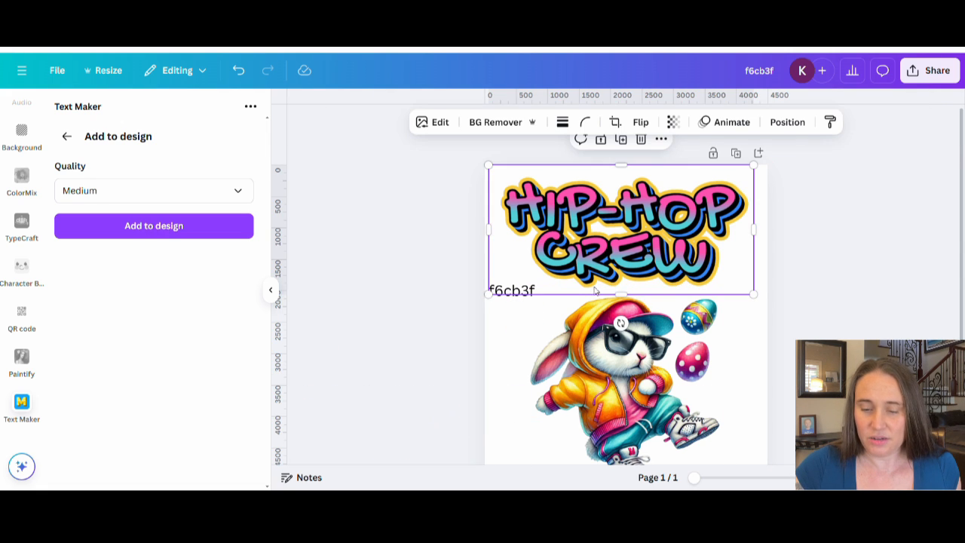
pyautogui.moveTo(602, 287); pyautogui.dragTo(599, 261)
pyautogui.moveTo(515, 292); pyautogui.dragTo(817, 286)
pyautogui.moveTo(654, 230); pyautogui.dragTo(662, 252)
pyautogui.click(854, 276)
pyautogui.scroll(-2, 844, 284)
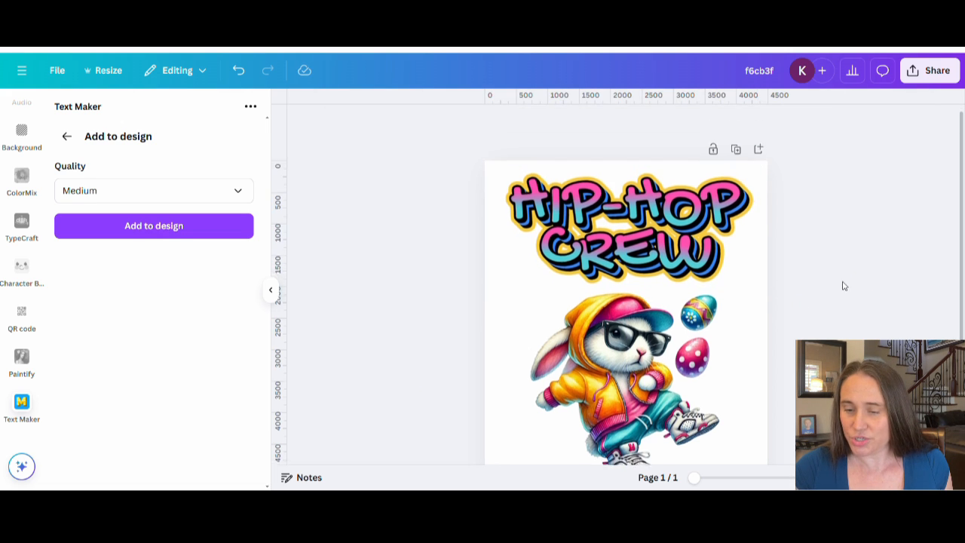
pyautogui.moveTo(679, 333); pyautogui.dragTo(679, 330)
pyautogui.click(860, 305)
pyautogui.scroll(2, 842, 323)
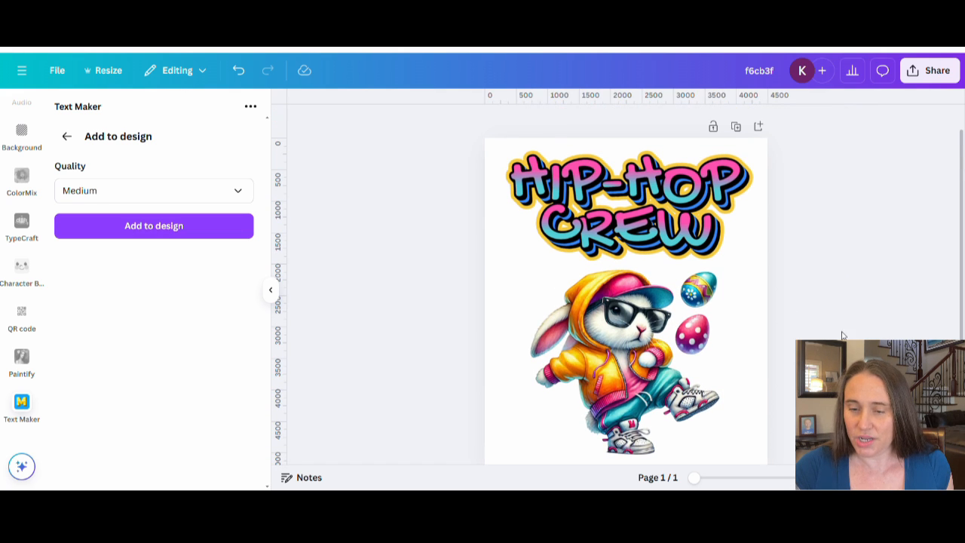
# - Rename the design as "hip hop crew"
pyautogui.click(757, 71)
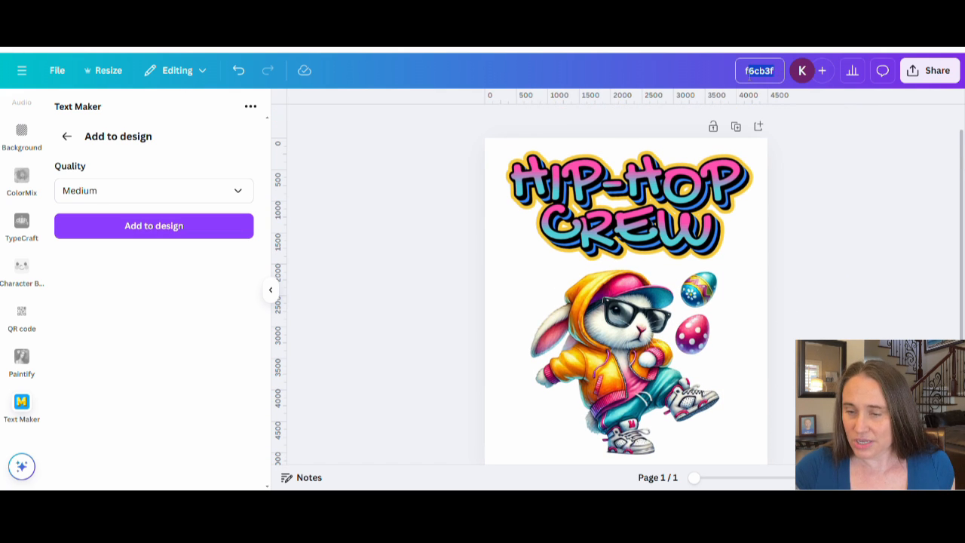
pyautogui.press('BackSpace')
pyautogui.write('Hip hop crew')
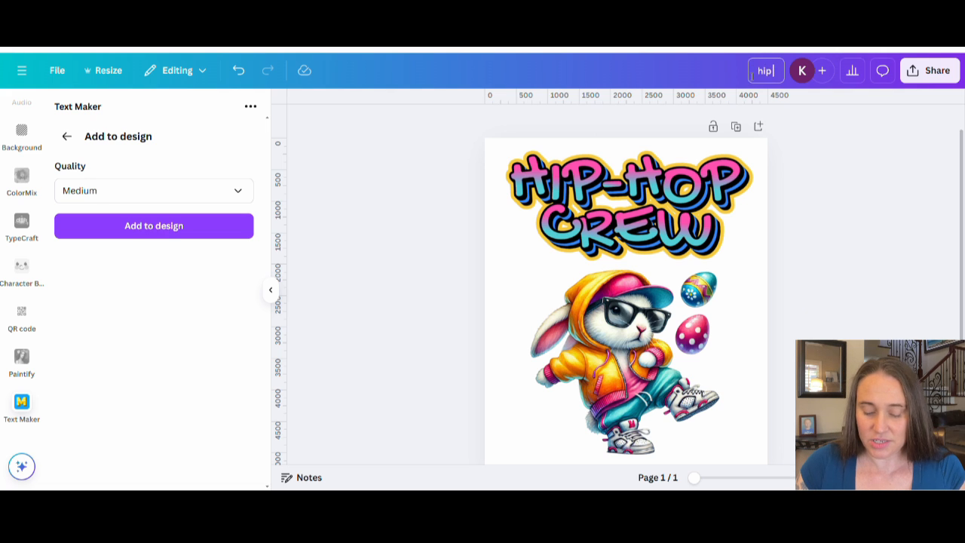
pyautogui.press('Return')
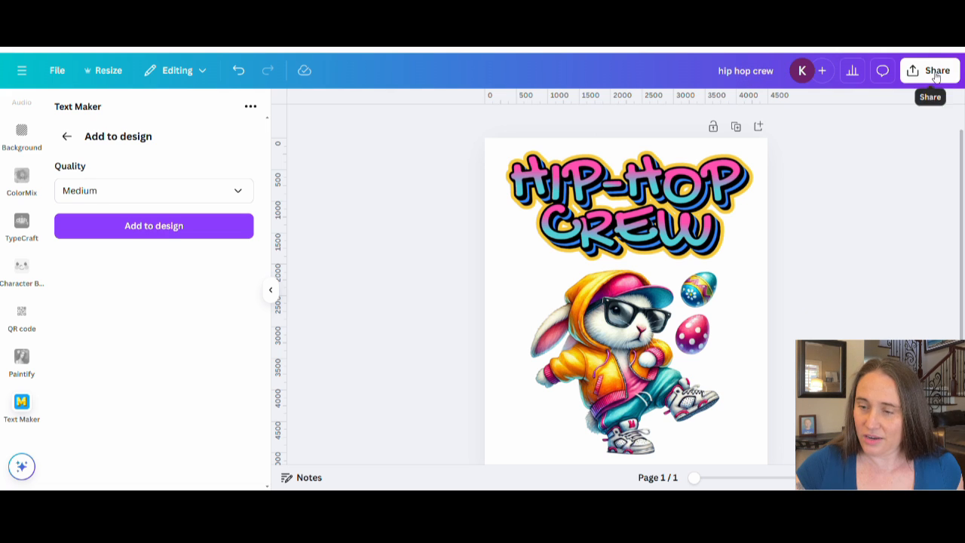
# - Download the design as a 4,500 × 5,400 px PNG with a transparent background
pyautogui.click(933, 70)
pyautogui.click(735, 318)
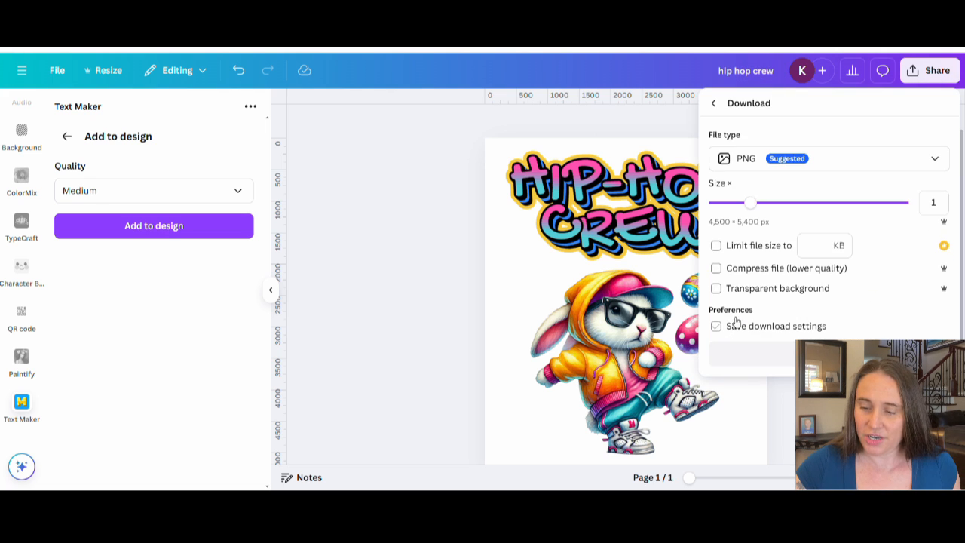
pyautogui.click(759, 289)
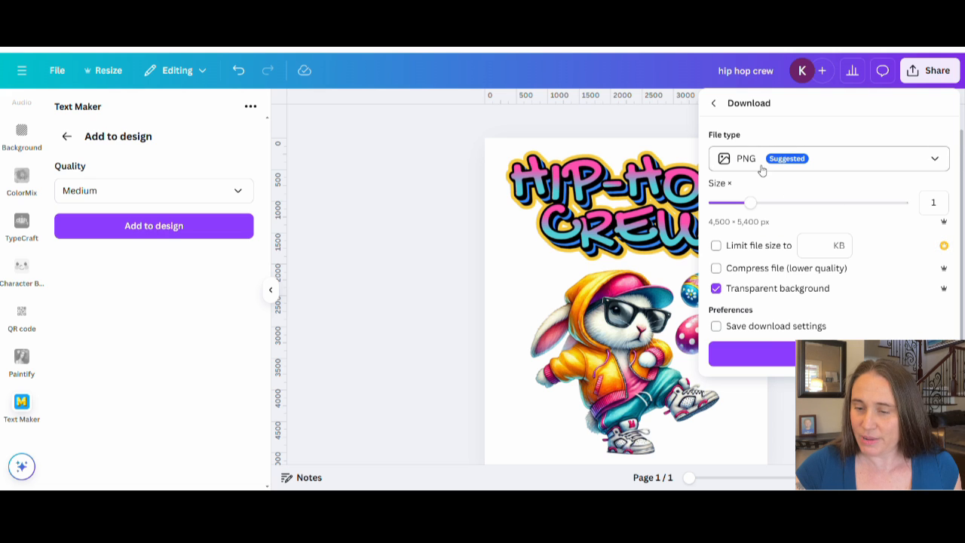
pyautogui.click(776, 355)
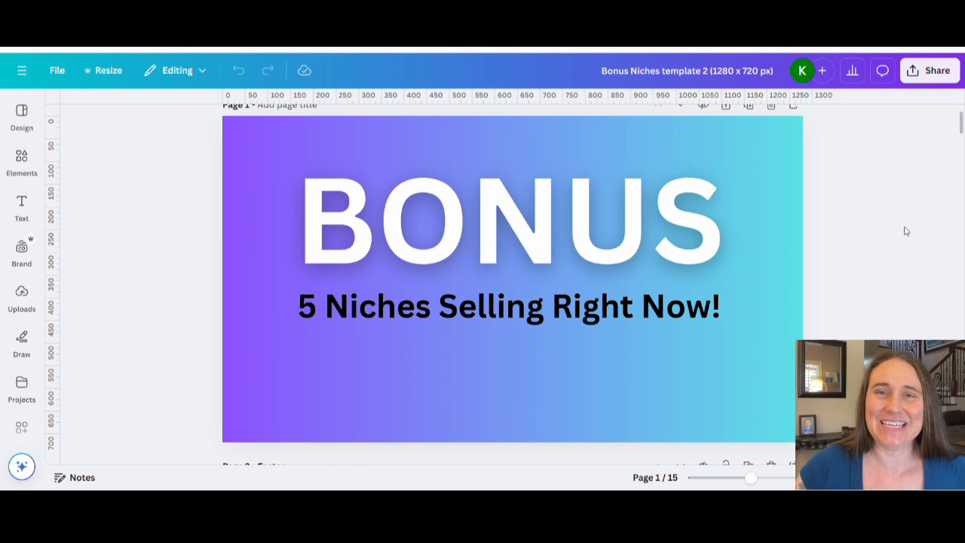
# - View the Easter page of the Bonus Niches template design
pyautogui.scroll(-5, 948, 215)
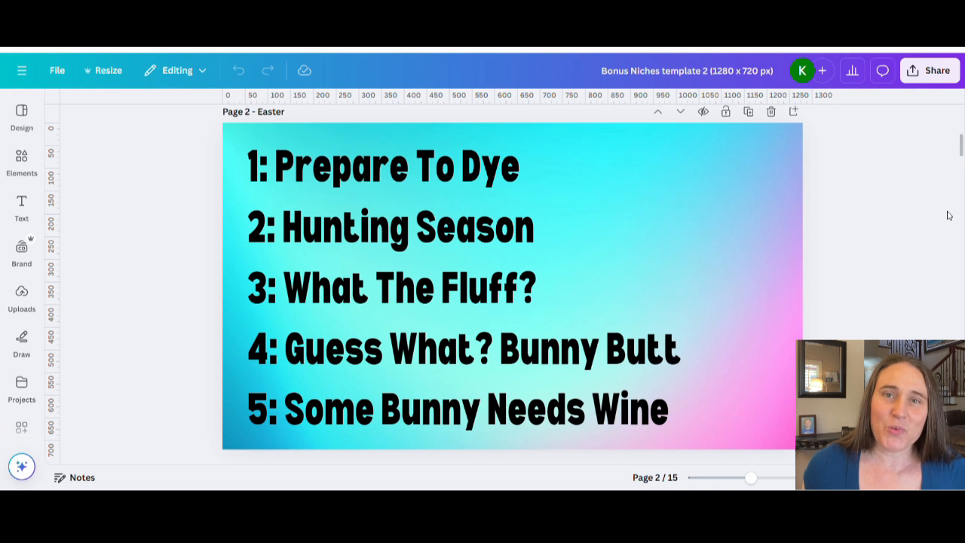